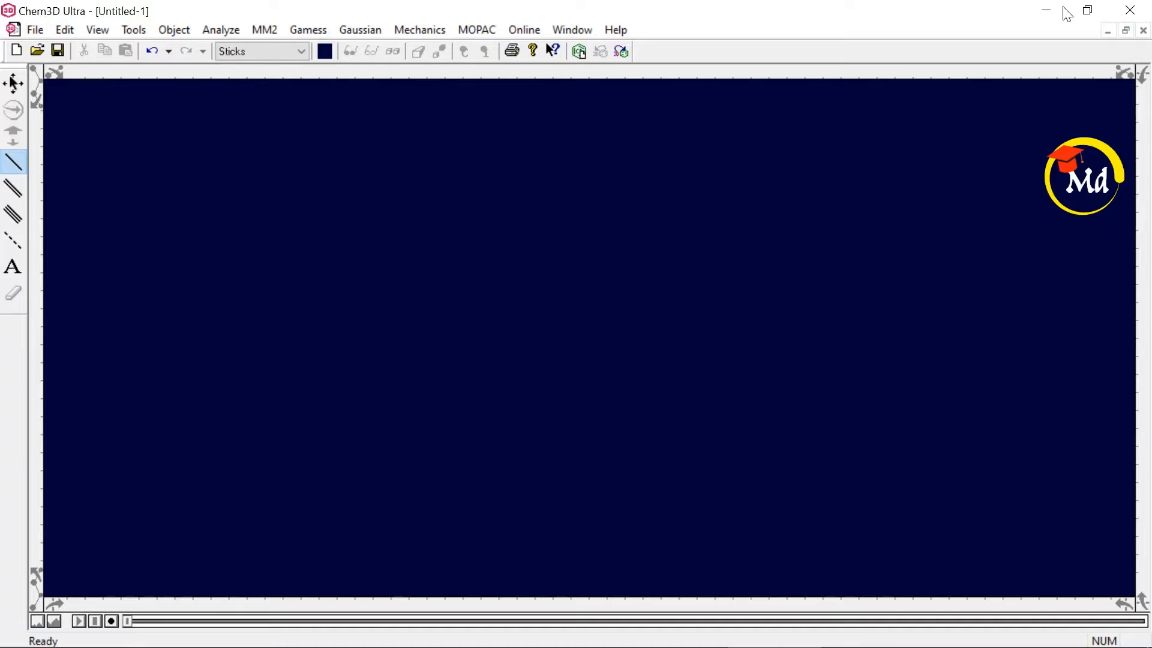
# Create a new model and draw four separate bonds in it: single, double, triple and dashed.
pyautogui.hotkey('ctrl', 'n')
pyautogui.moveTo(95, 170); pyautogui.dragTo(468, 193)
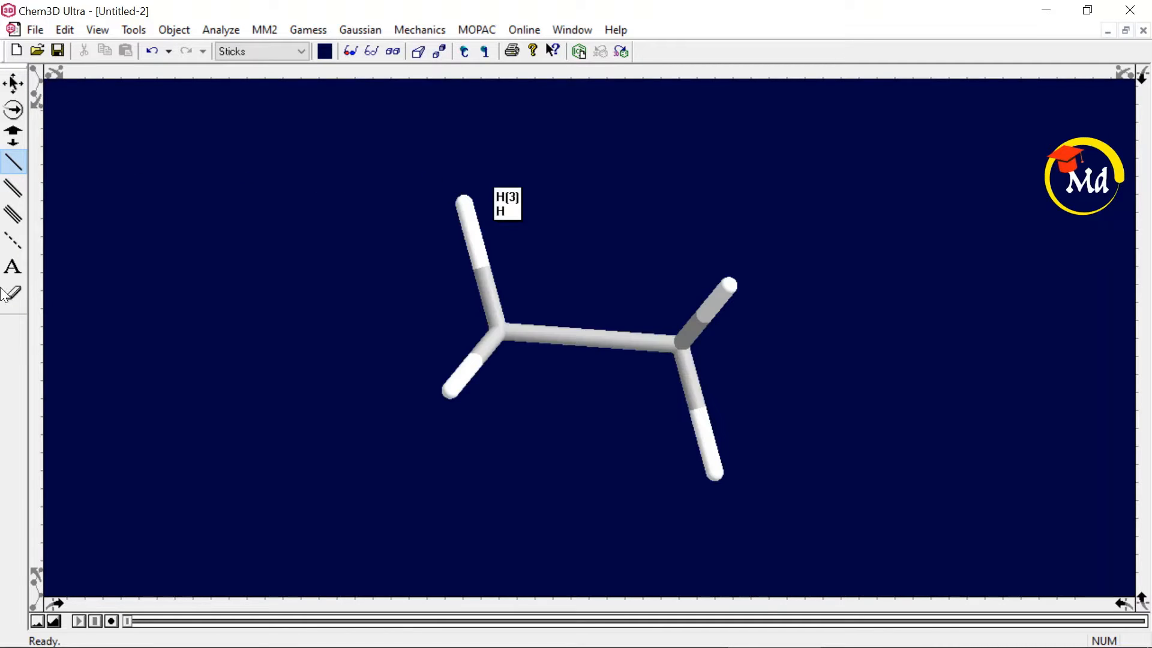
pyautogui.click(13, 188)
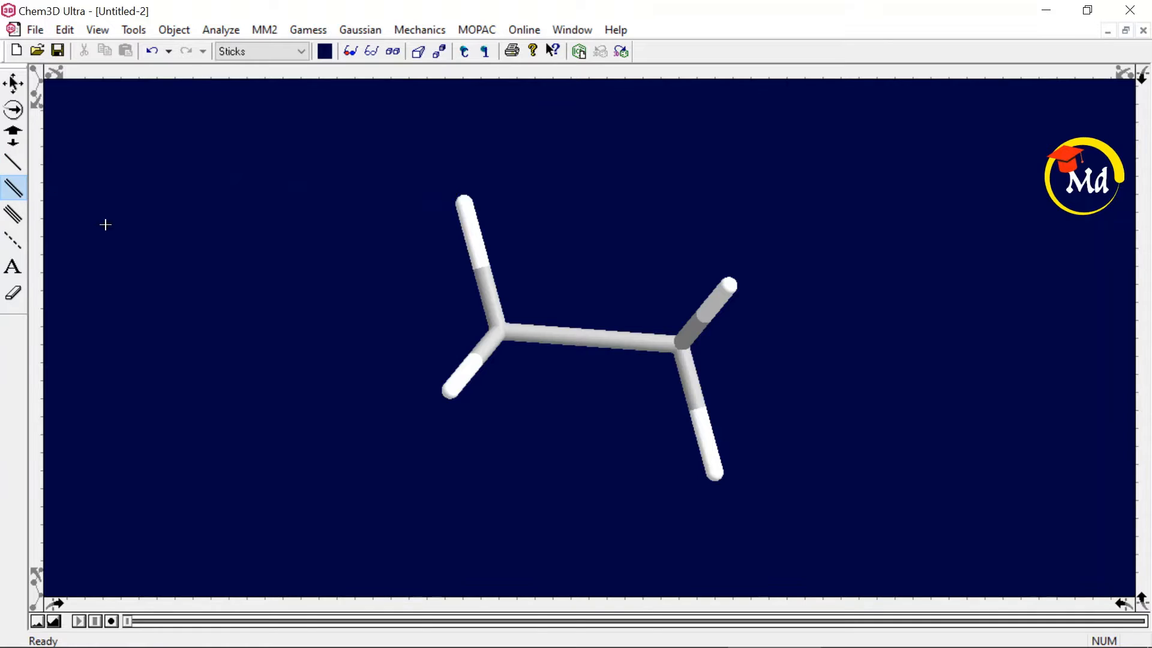
pyautogui.moveTo(108, 228); pyautogui.dragTo(207, 188)
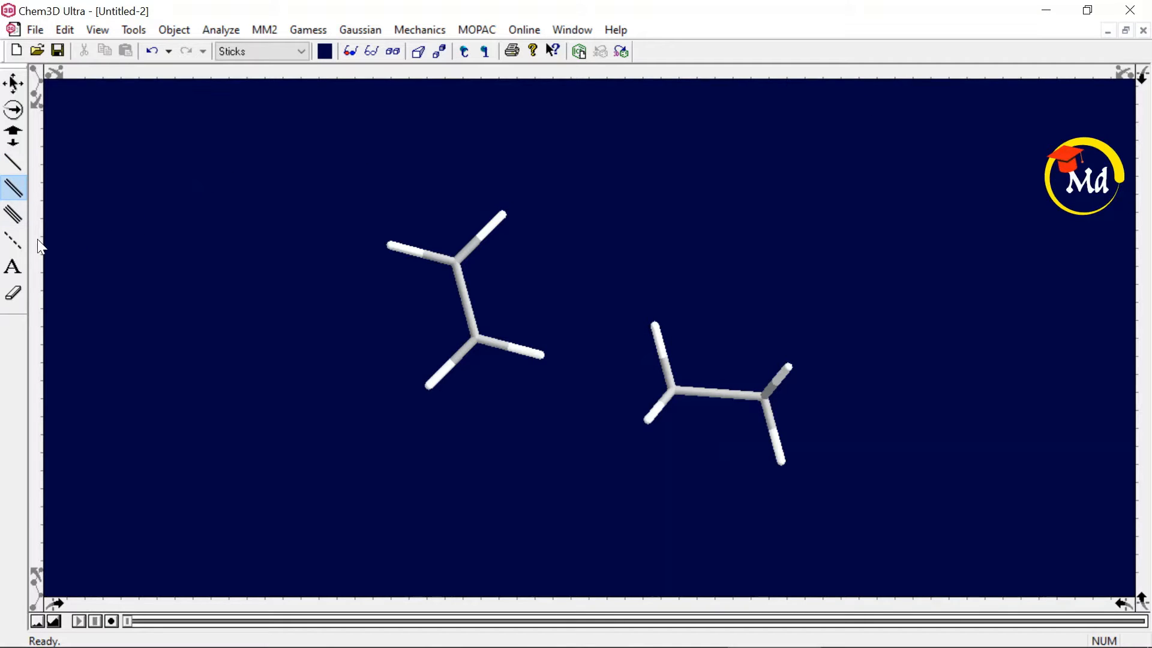
pyautogui.click(13, 215)
pyautogui.moveTo(75, 358); pyautogui.dragTo(282, 286)
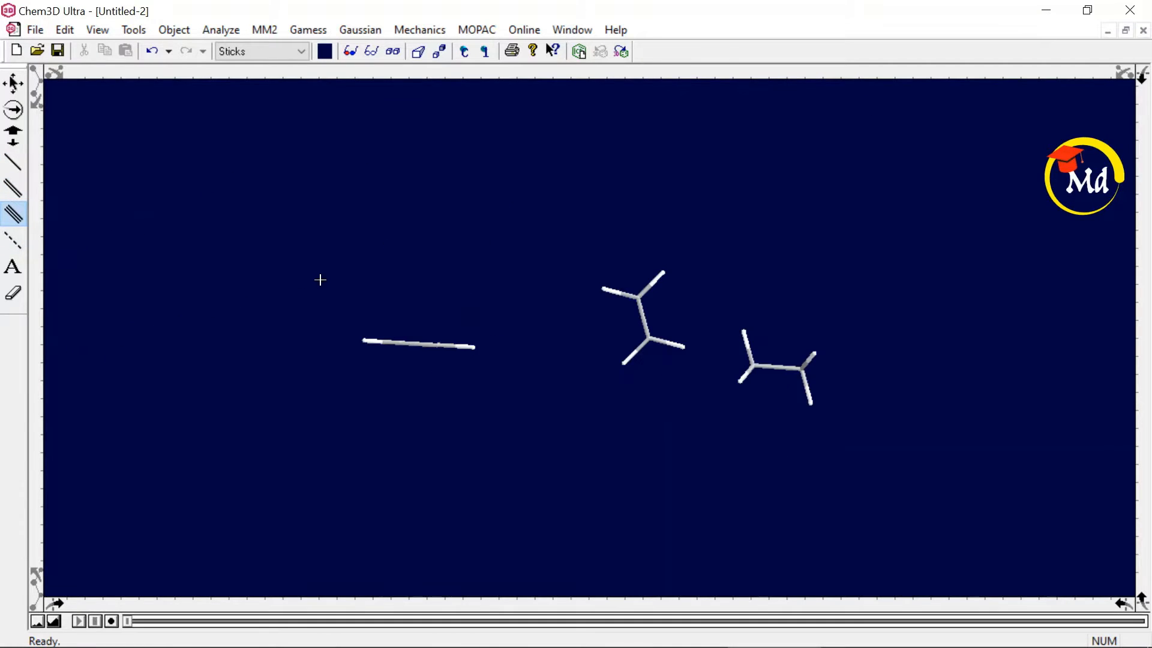
pyautogui.click(14, 242)
pyautogui.moveTo(85, 232); pyautogui.dragTo(223, 230)
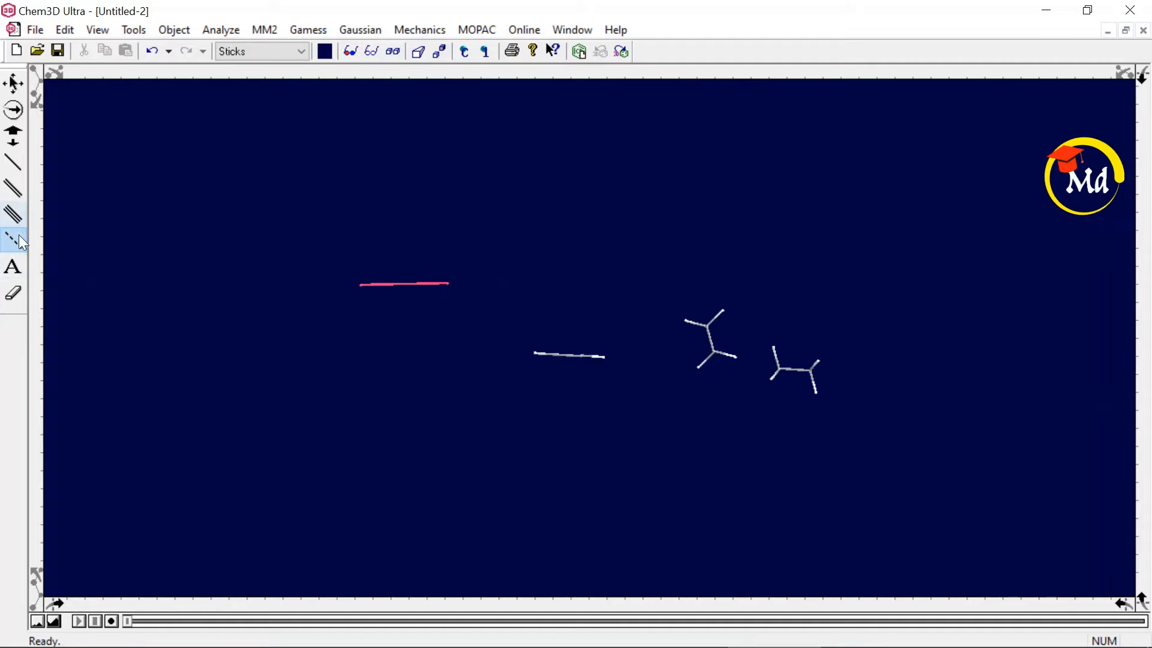
# Open an empty text entry box above the dashed bond and switch to the eraser tool.
pyautogui.click(7, 267)
pyautogui.click(164, 245)
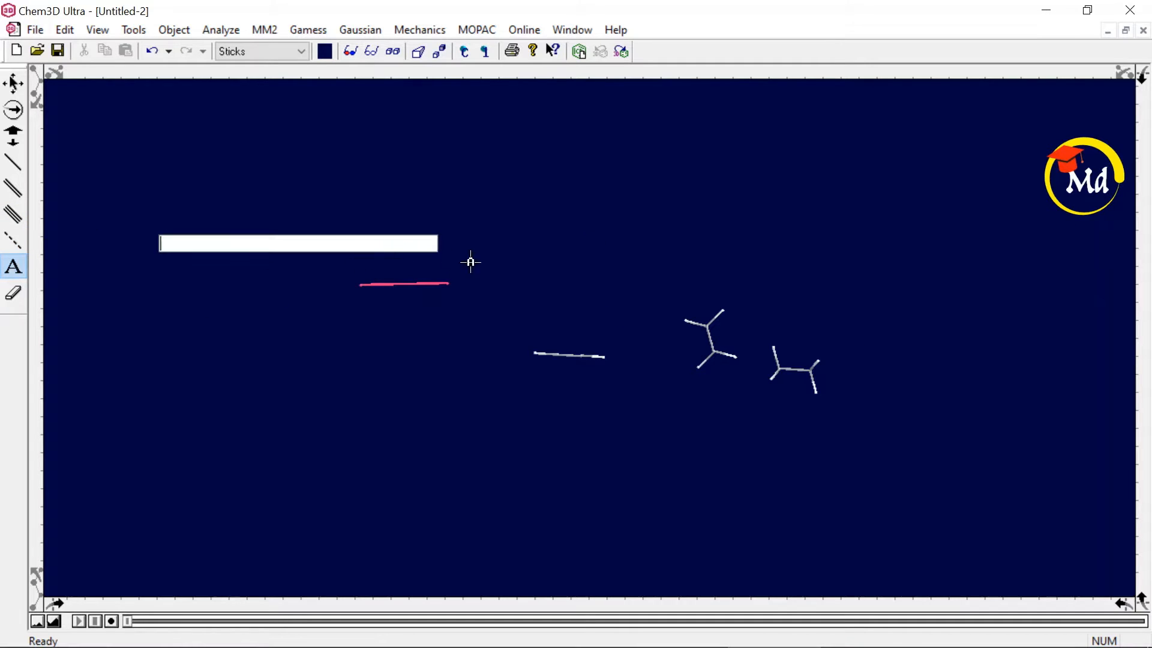
pyautogui.click(13, 293)
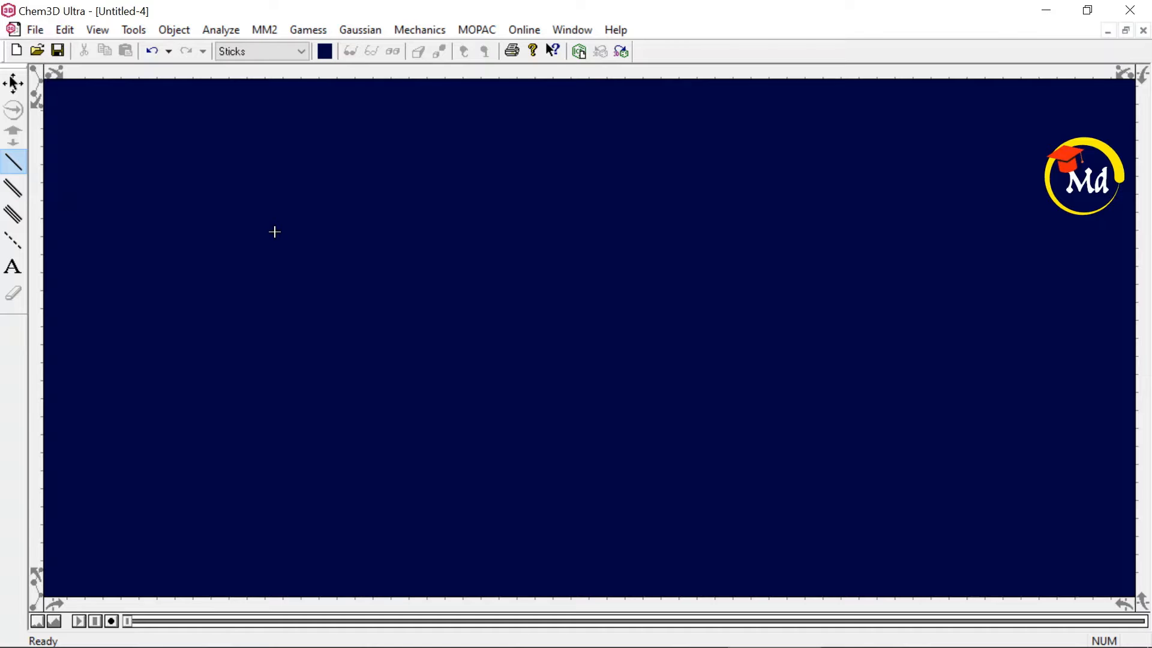
# Draw one horizontal single carbon-carbon bond in the blank model to build an ethane molecule.
pyautogui.click(14, 188)
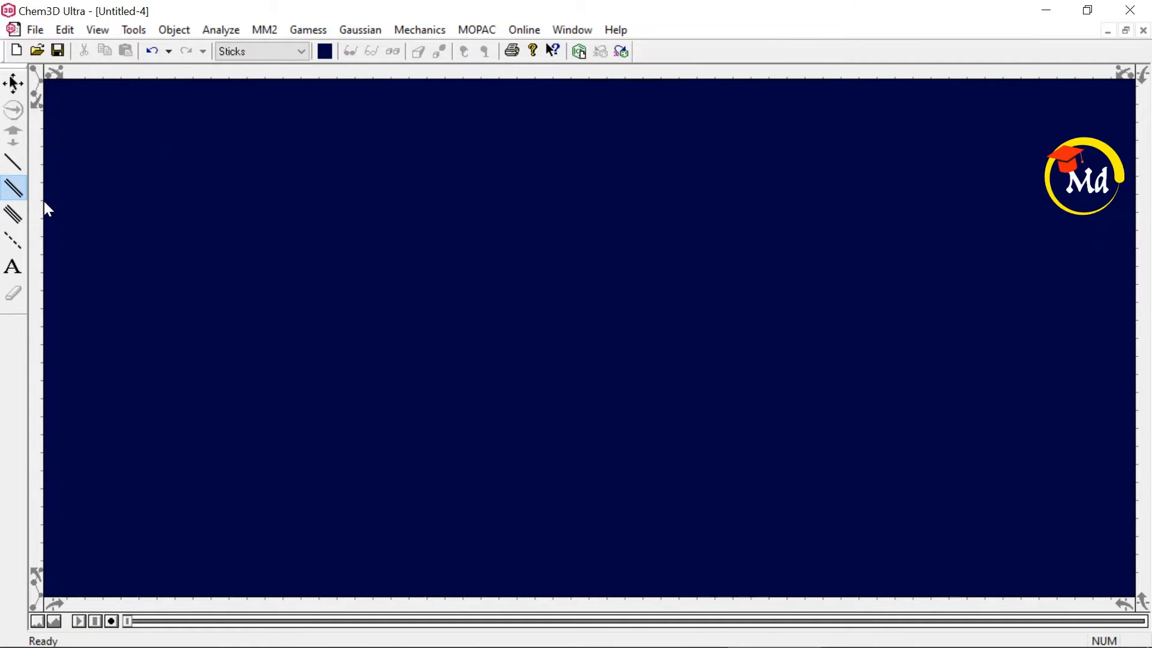
pyautogui.click(16, 215)
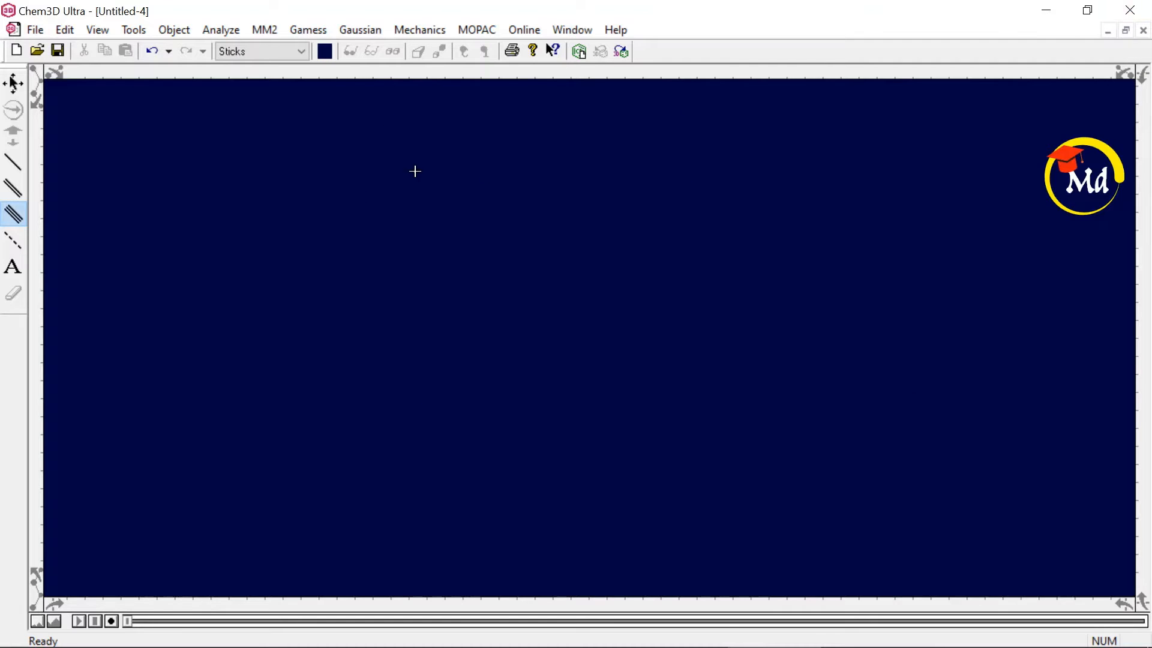
pyautogui.click(15, 163)
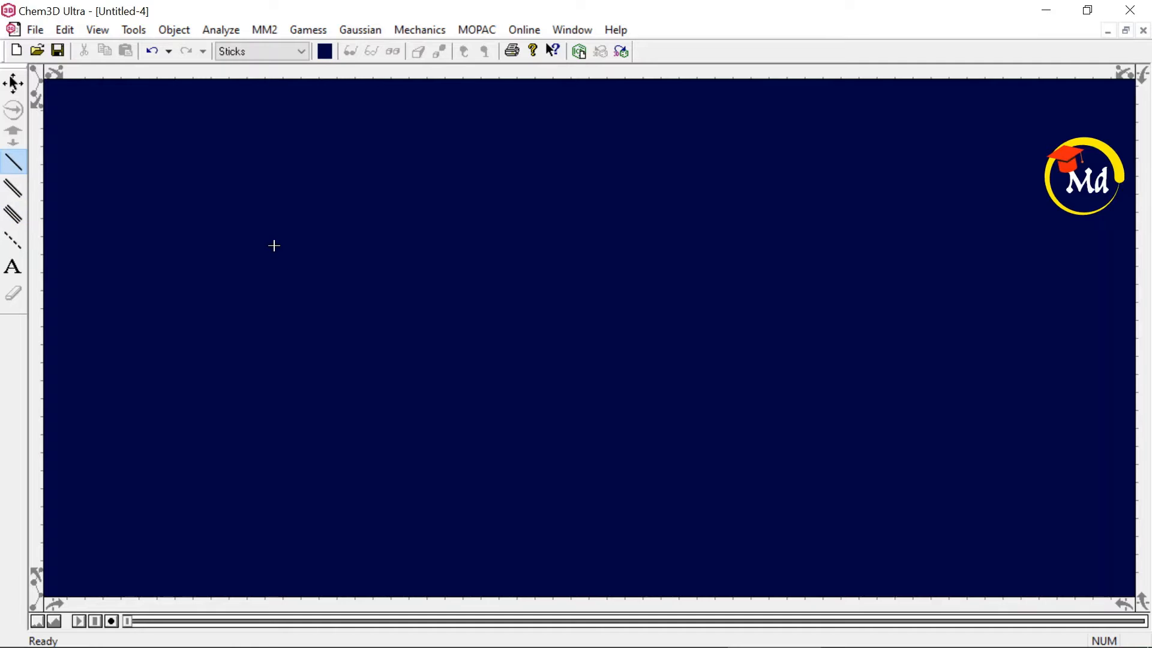
pyautogui.moveTo(280, 248); pyautogui.dragTo(465, 249)
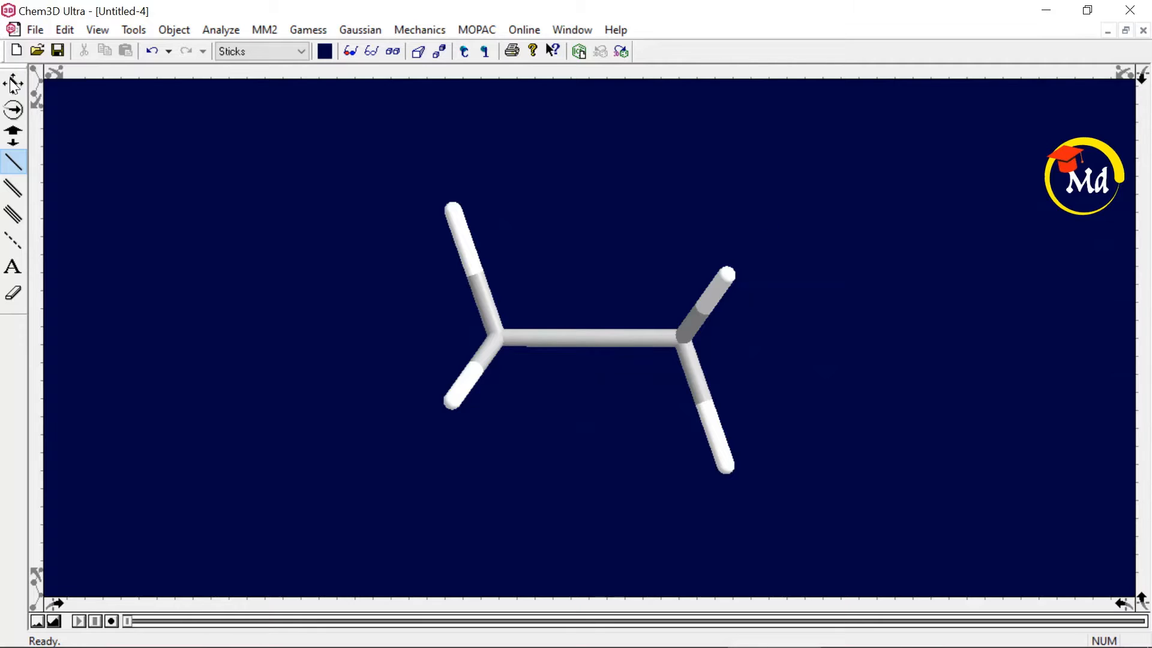
# Rotate the ethane molecule with the trackball to view it from several angles.
pyautogui.click(14, 110)
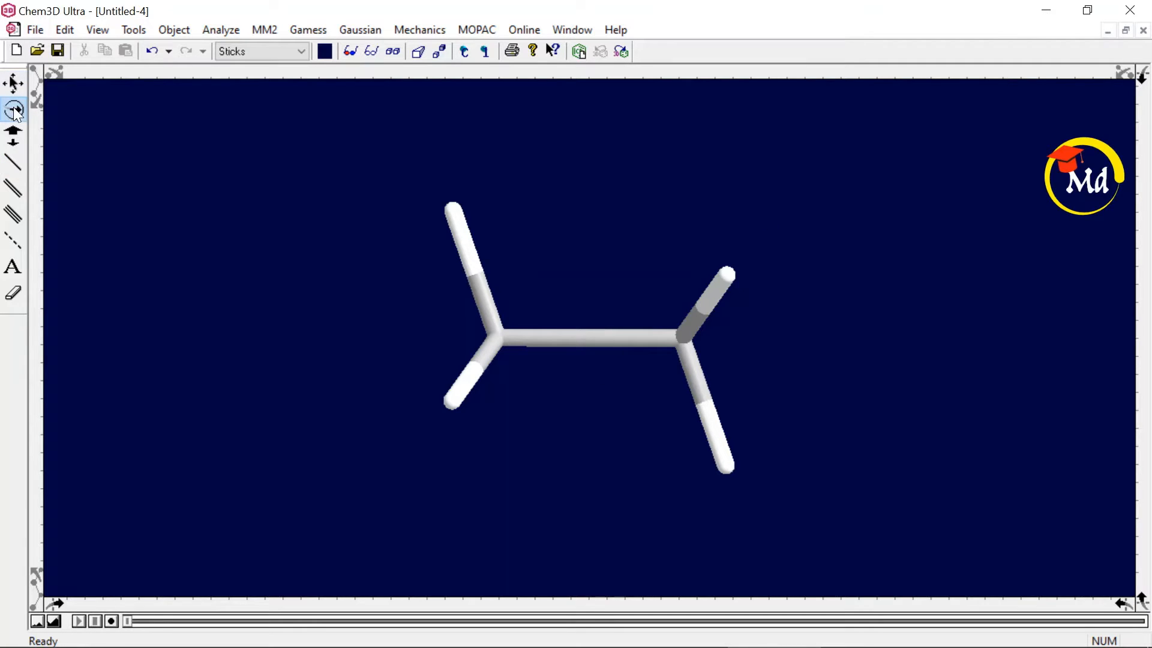
pyautogui.moveTo(723, 349); pyautogui.dragTo(565, 438)
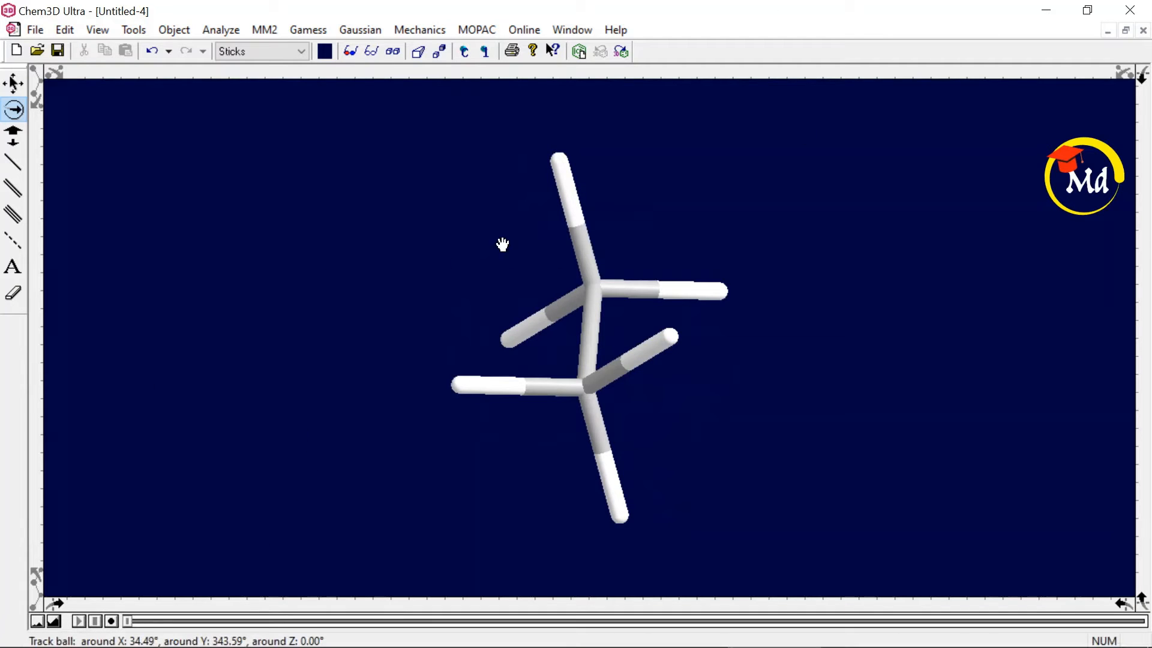
pyautogui.moveTo(605, 284)
pyautogui.moveTo(635, 343)
pyautogui.moveTo(532, 378); pyautogui.dragTo(700, 349)
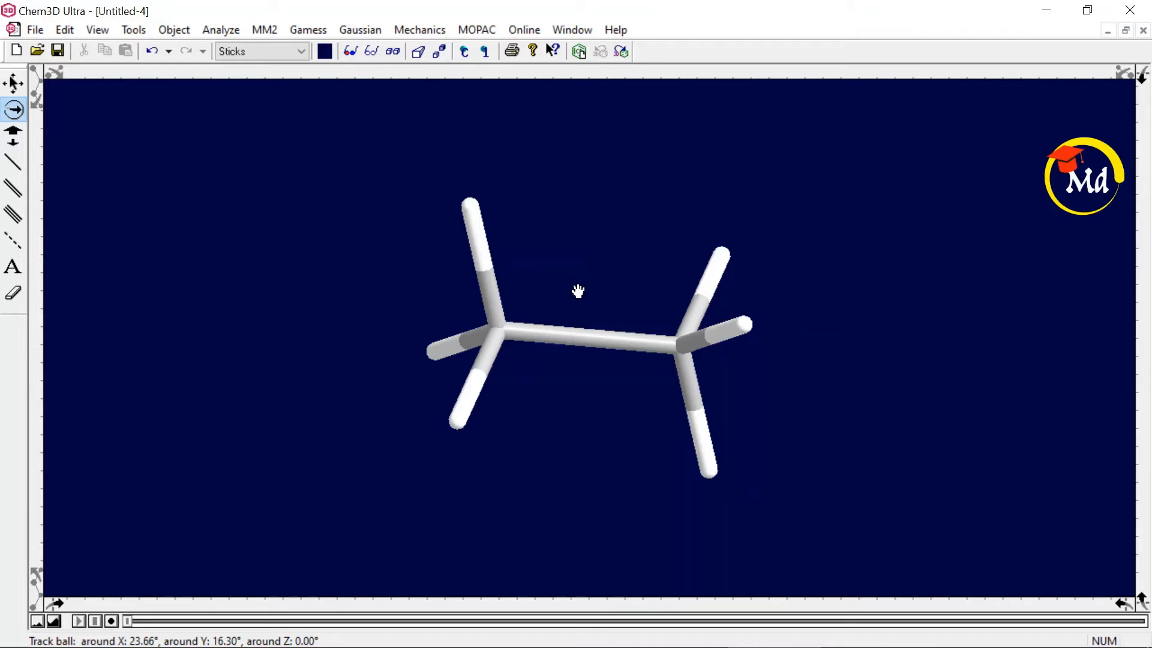
# Inspect a carbon and a hydrogen atom, and show element symbols and serial numbers on all atoms.
pyautogui.moveTo(495, 328)
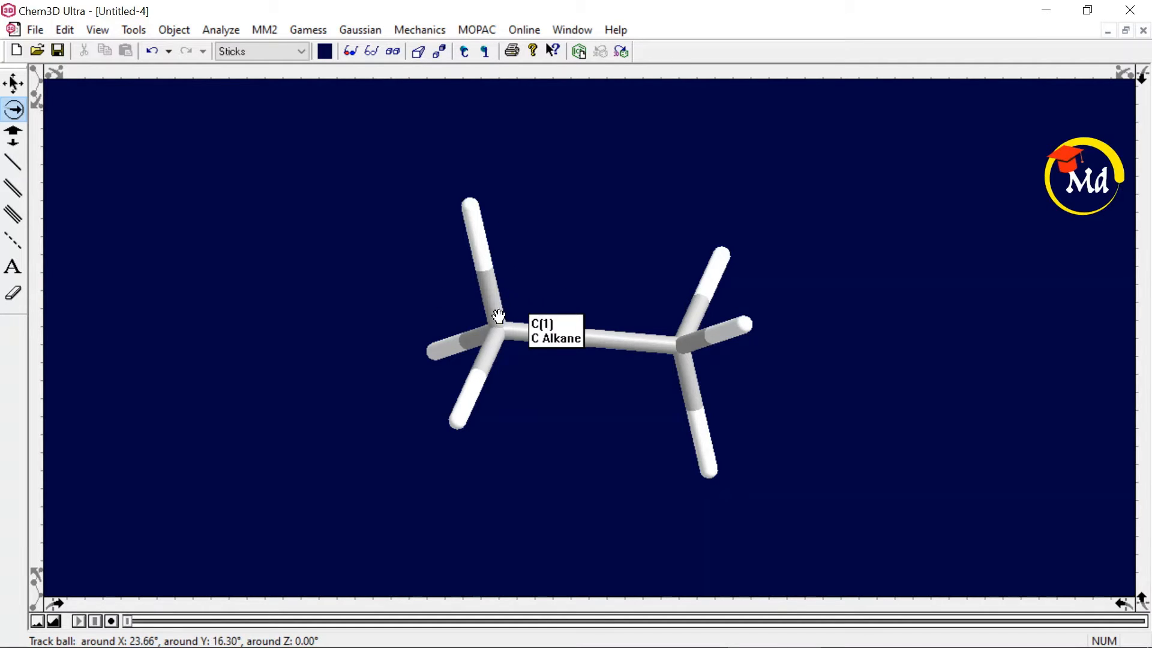
pyautogui.moveTo(474, 228)
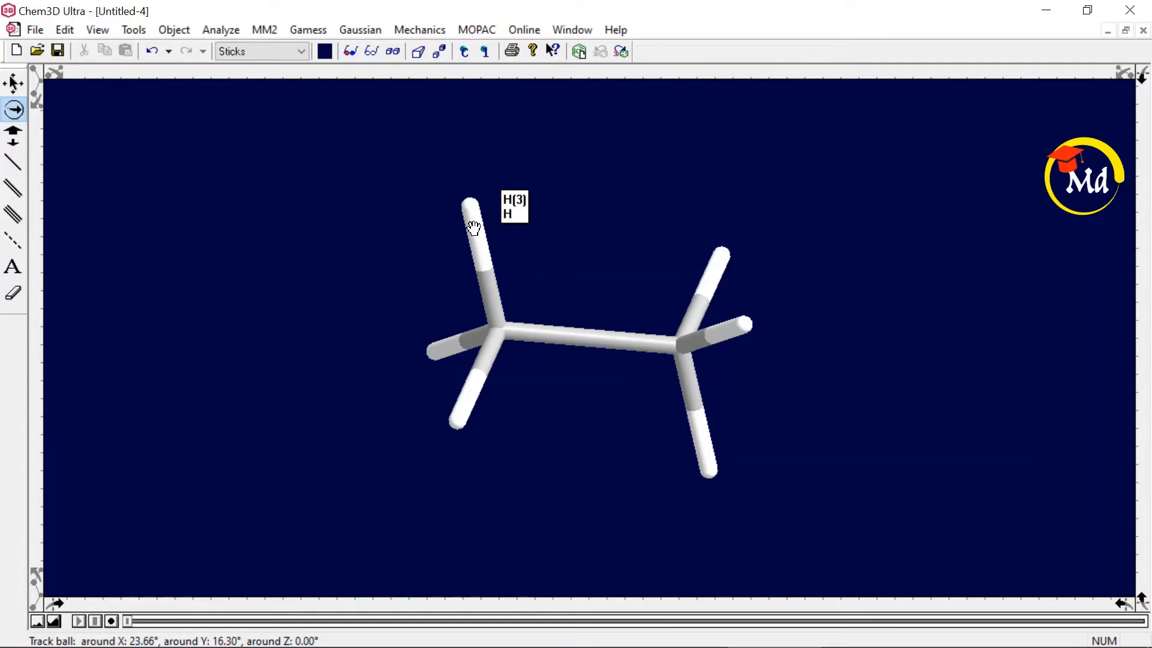
pyautogui.click(465, 50)
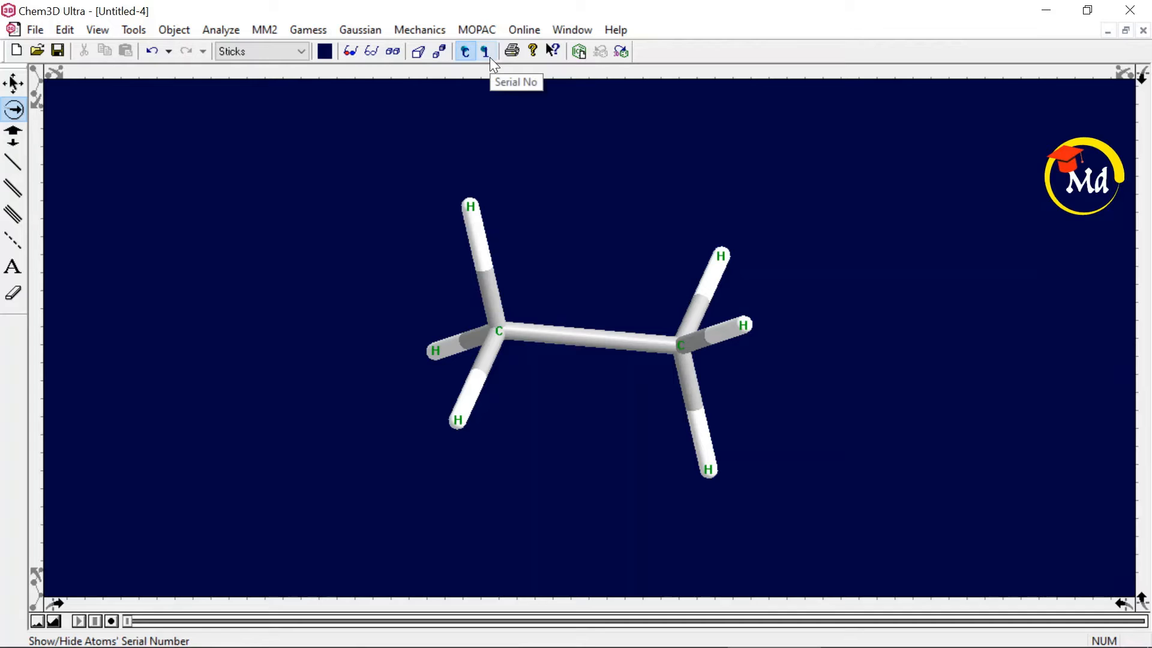
pyautogui.click(489, 57)
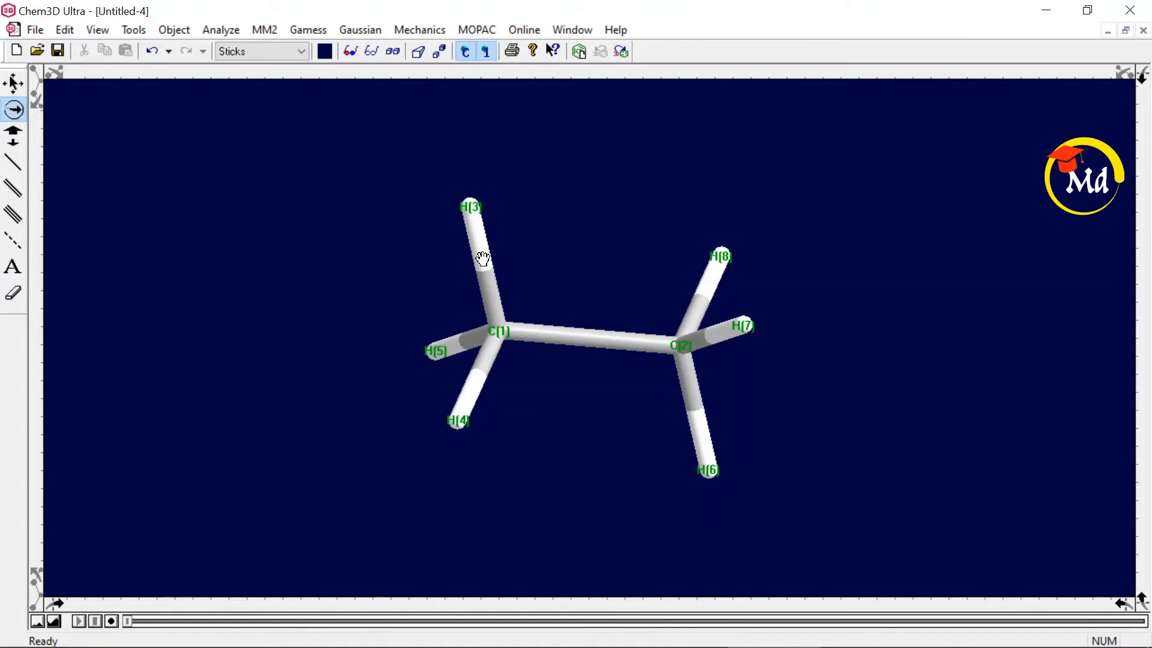
# Display the ethane molecule as Wire Frame and return it to the Sticks model type.
pyautogui.click(301, 52)
pyautogui.click(276, 54)
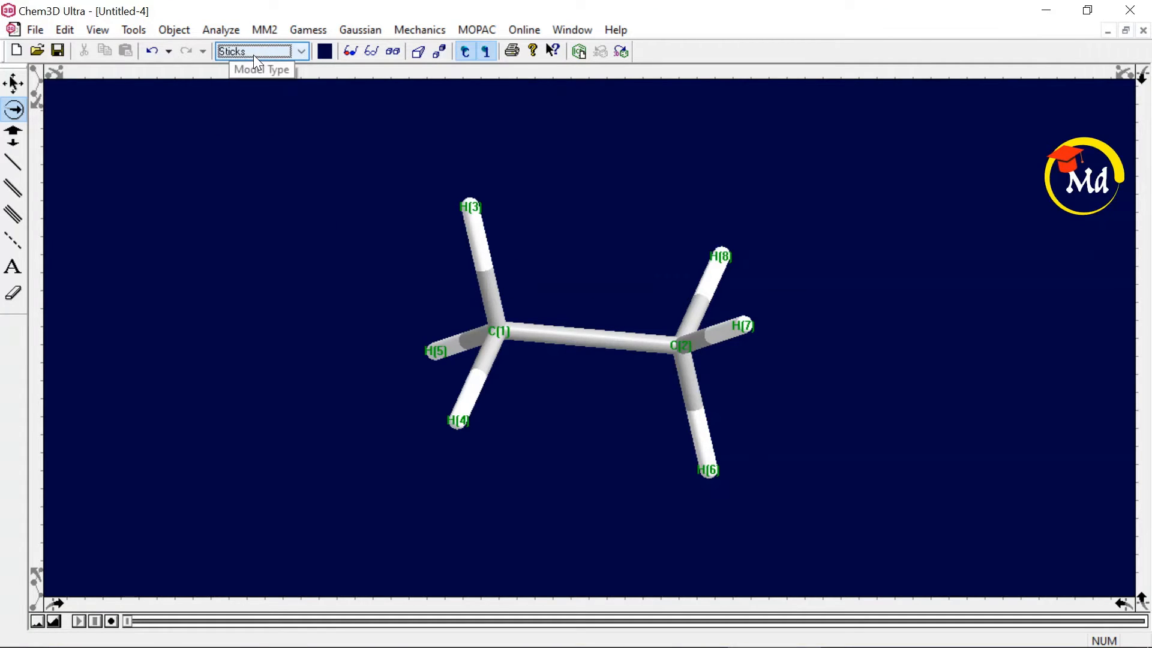
pyautogui.click(297, 53)
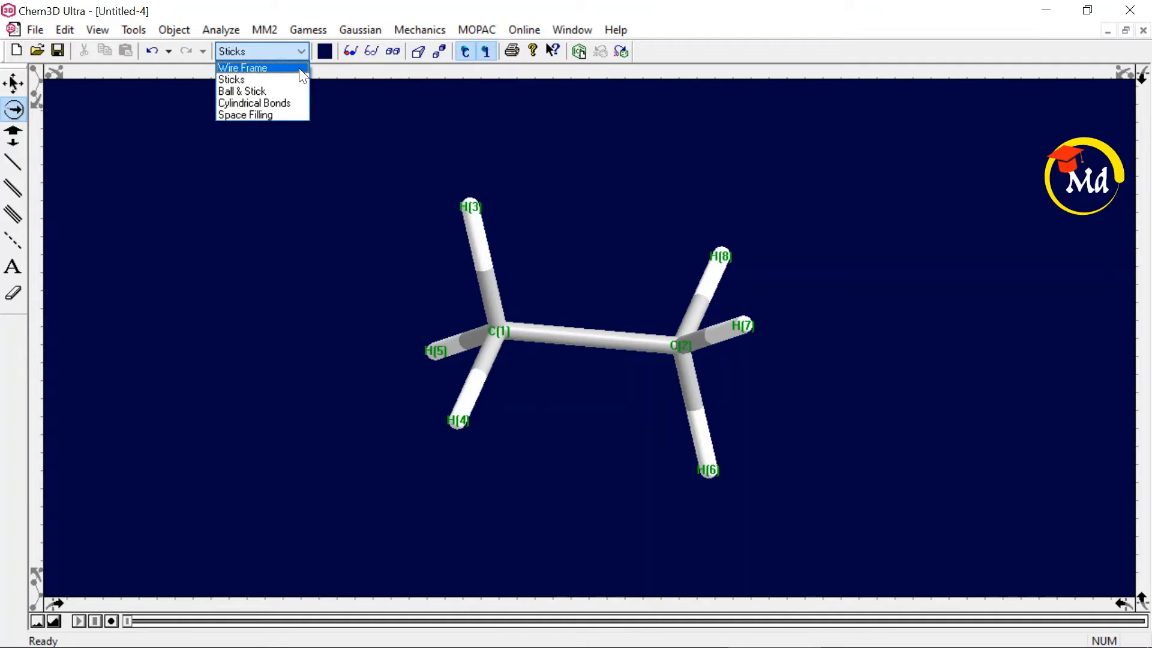
pyautogui.click(299, 67)
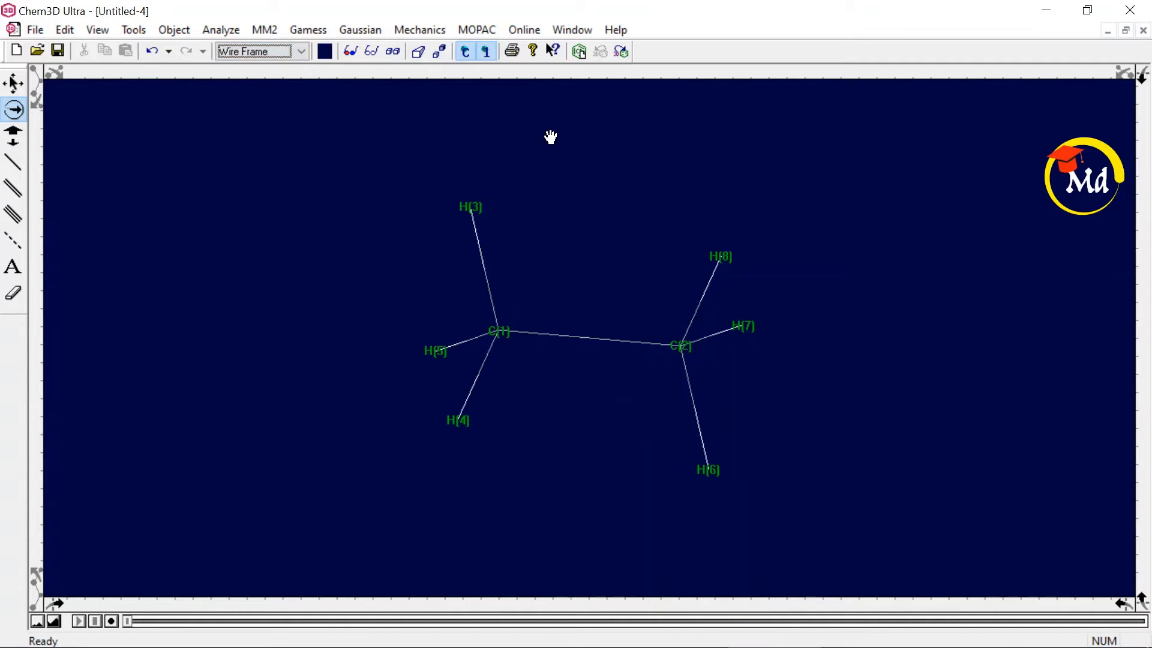
pyautogui.moveTo(631, 344)
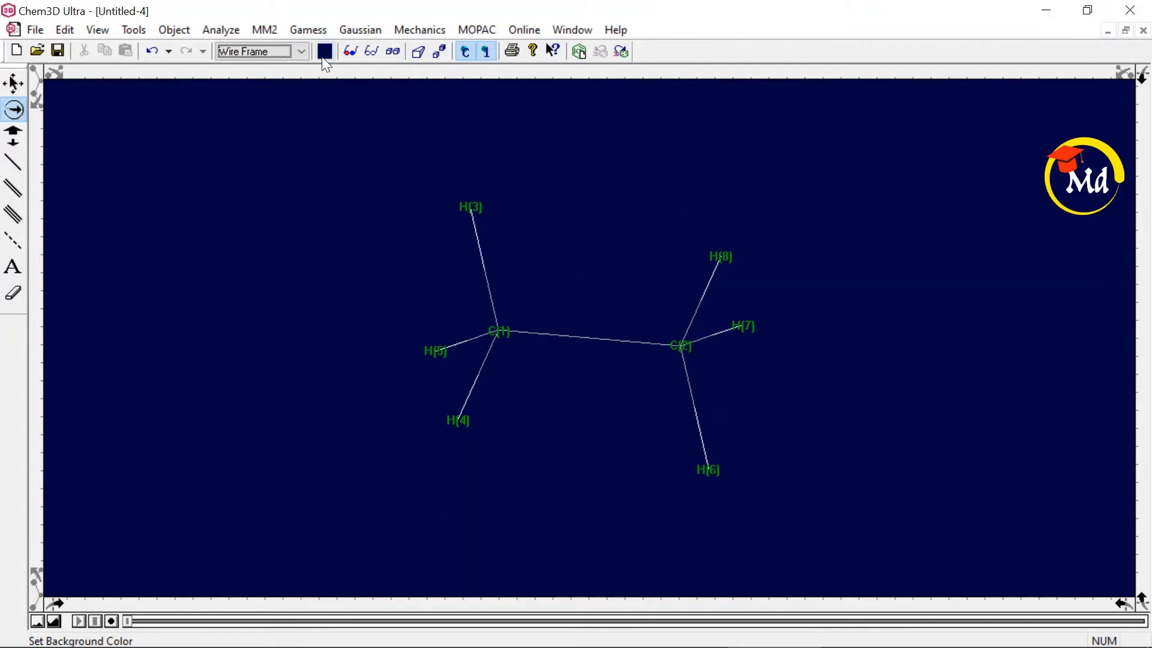
pyautogui.click(303, 54)
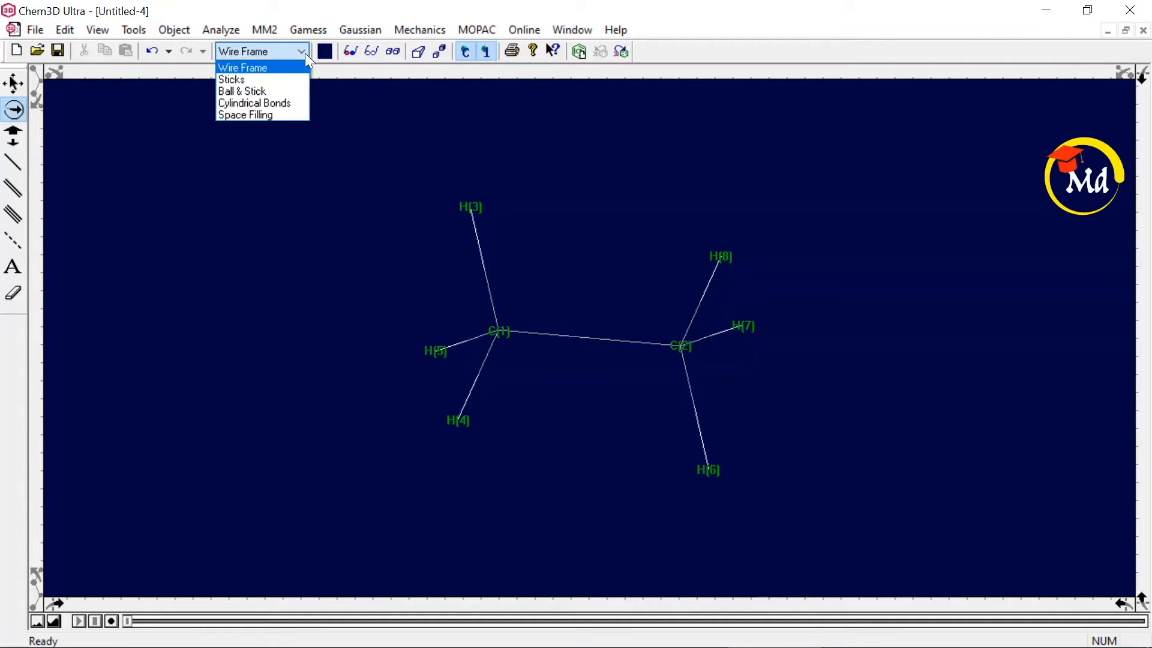
pyautogui.click(263, 79)
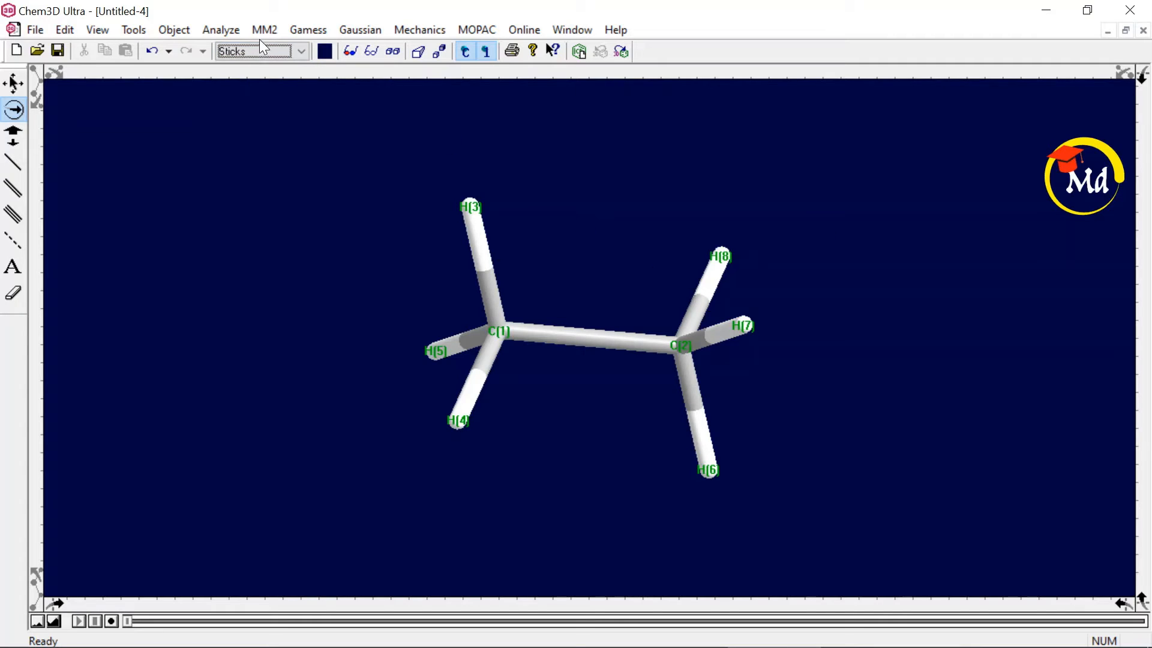
# Set the model type to Ball & Stick and rotate the ethane molecule.
pyautogui.click(300, 51)
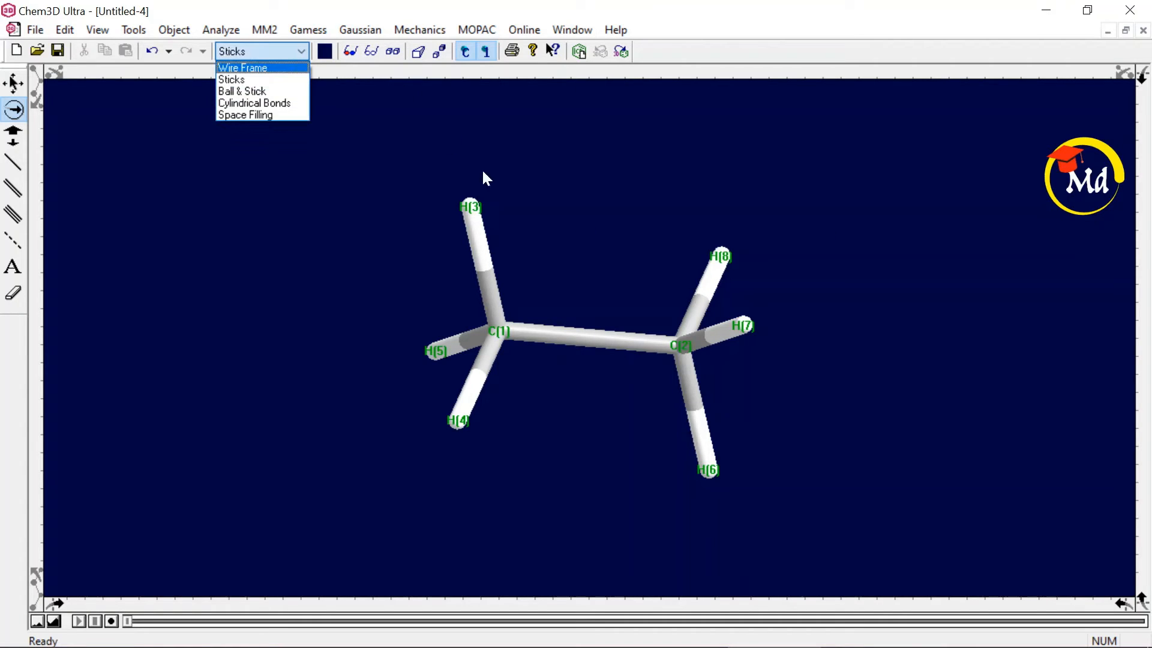
pyautogui.click(255, 90)
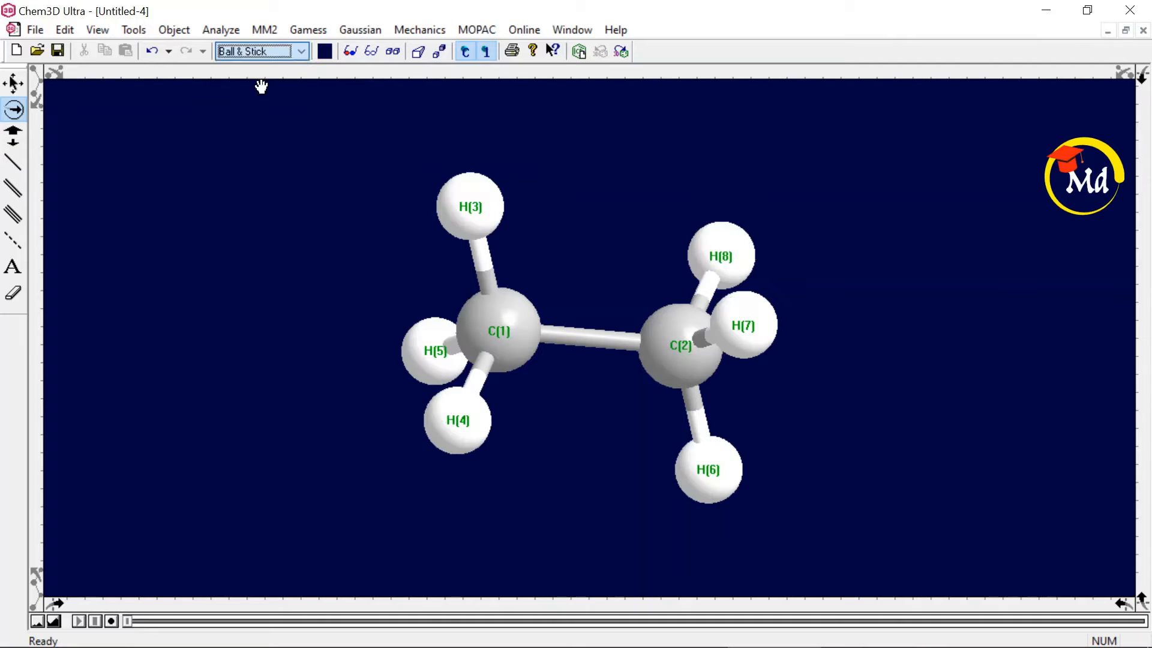
pyautogui.moveTo(856, 307); pyautogui.dragTo(747, 321)
# Set the model type to Cylindrical Bonds and rotate the ethane molecule.
pyautogui.click(301, 51)
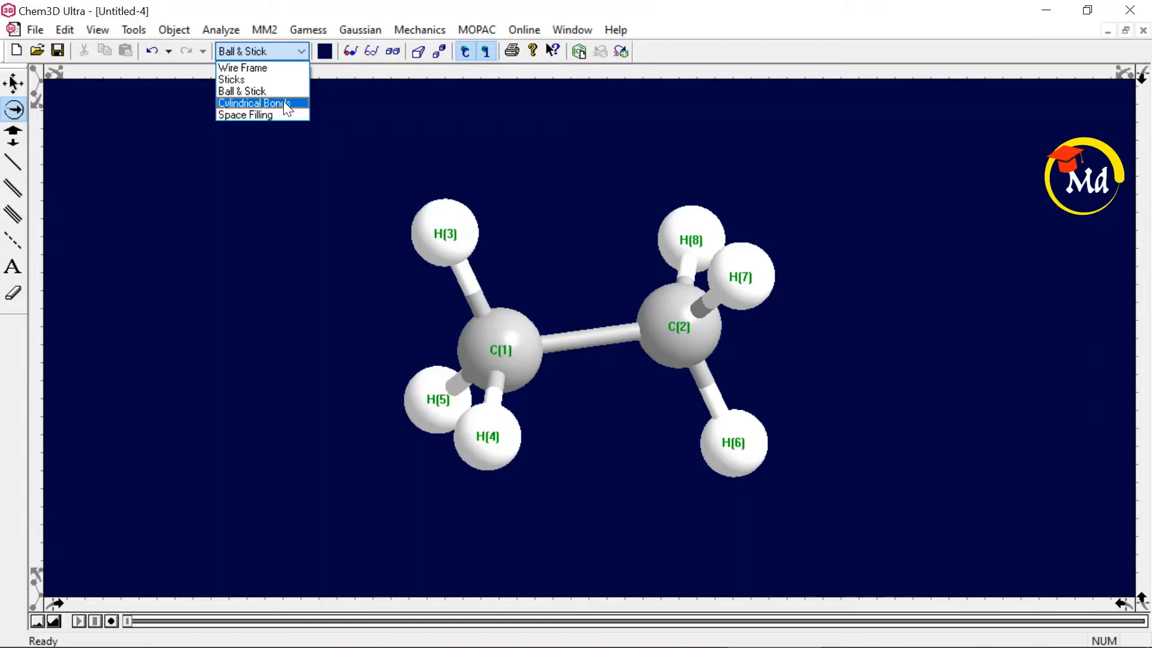
pyautogui.click(283, 103)
pyautogui.moveTo(679, 297); pyautogui.dragTo(759, 309)
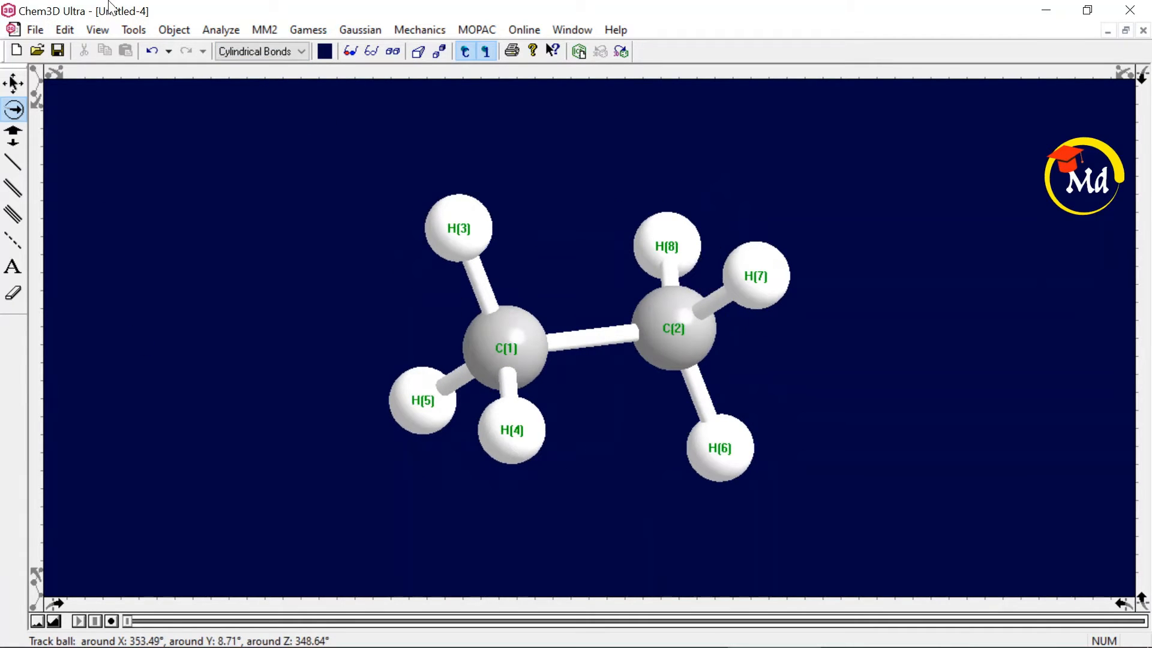
# Set the model type to Space Filling and rotate the ethane molecule to view it from several sides.
pyautogui.click(306, 52)
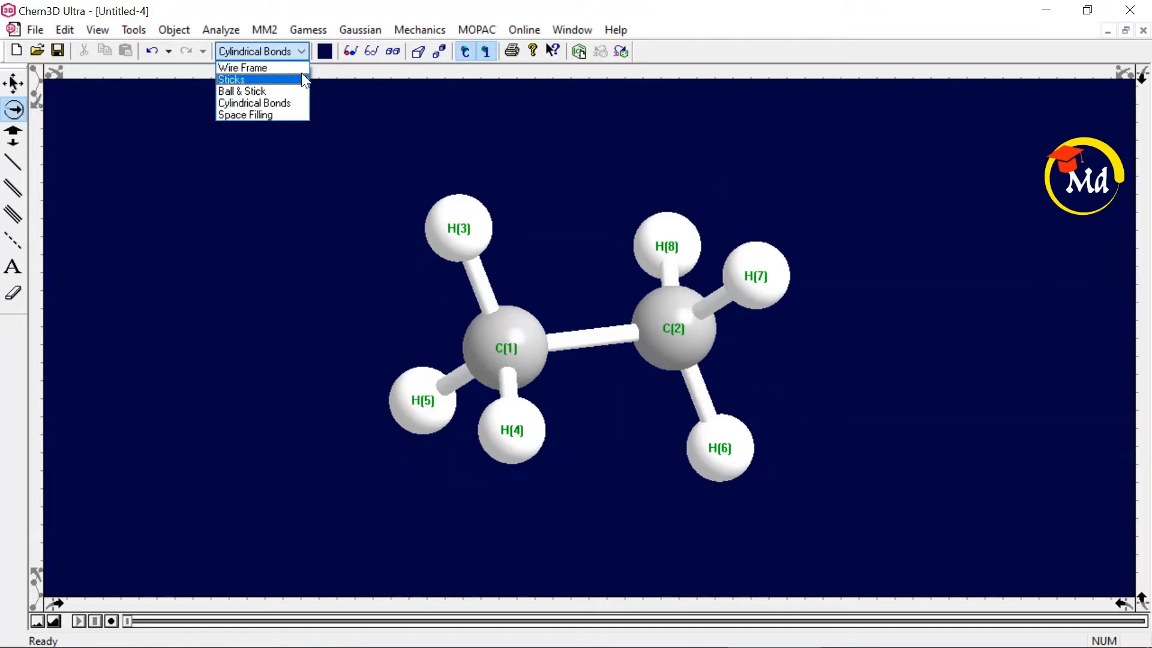
pyautogui.click(296, 113)
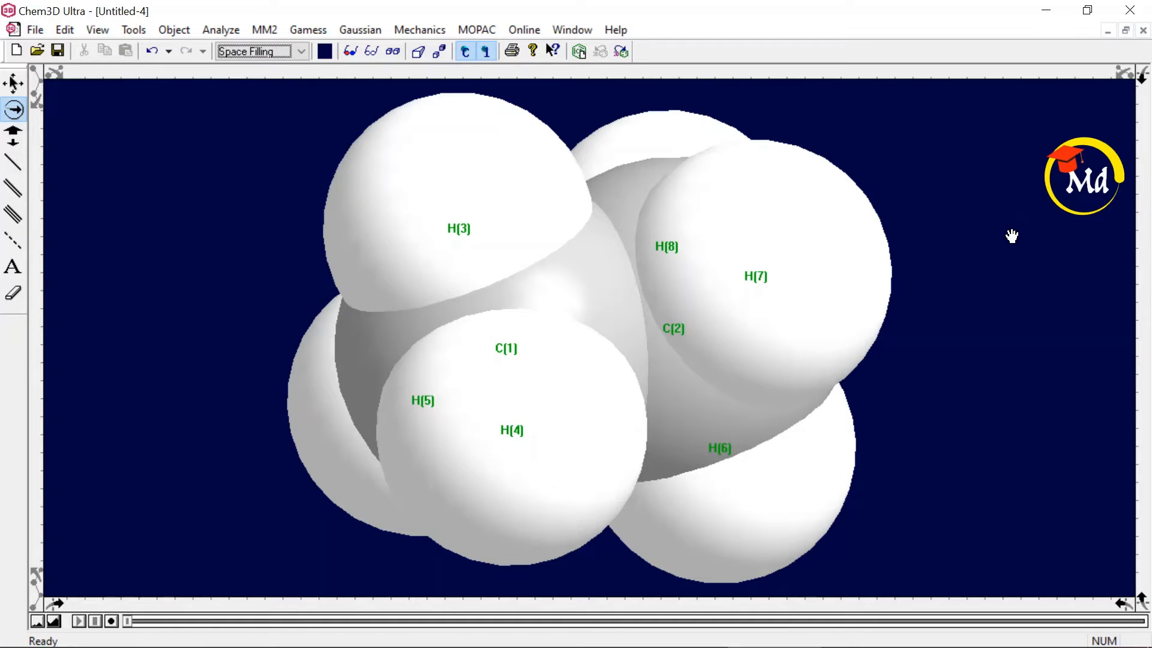
pyautogui.moveTo(844, 200); pyautogui.dragTo(763, 363)
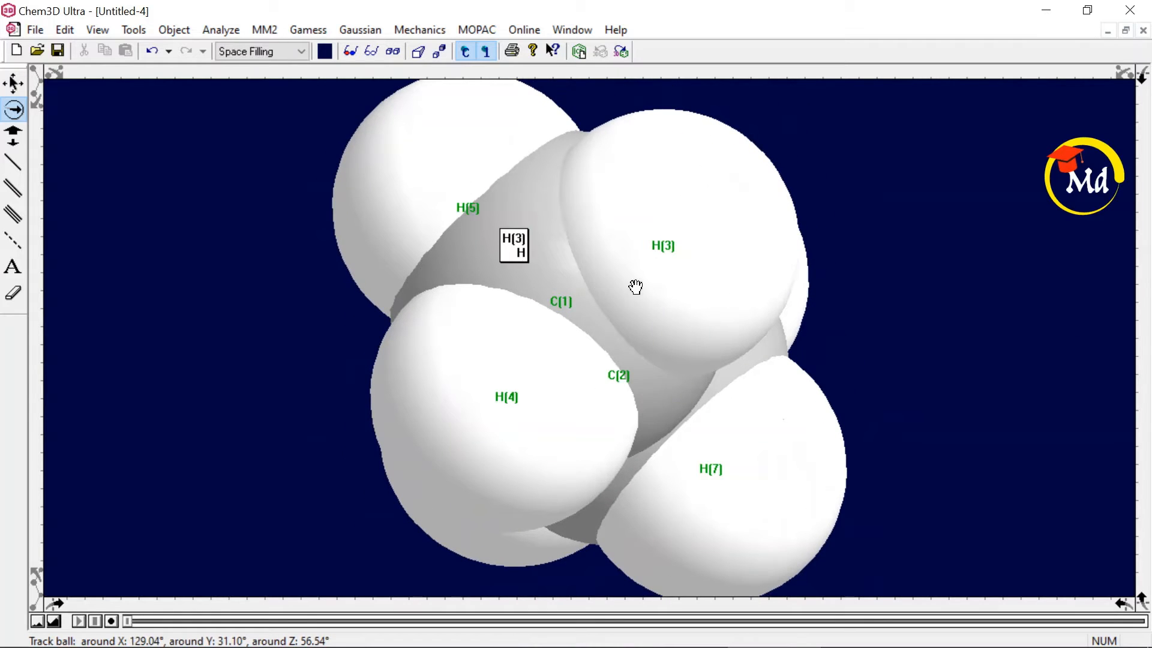
pyautogui.moveTo(635, 288); pyautogui.dragTo(513, 236)
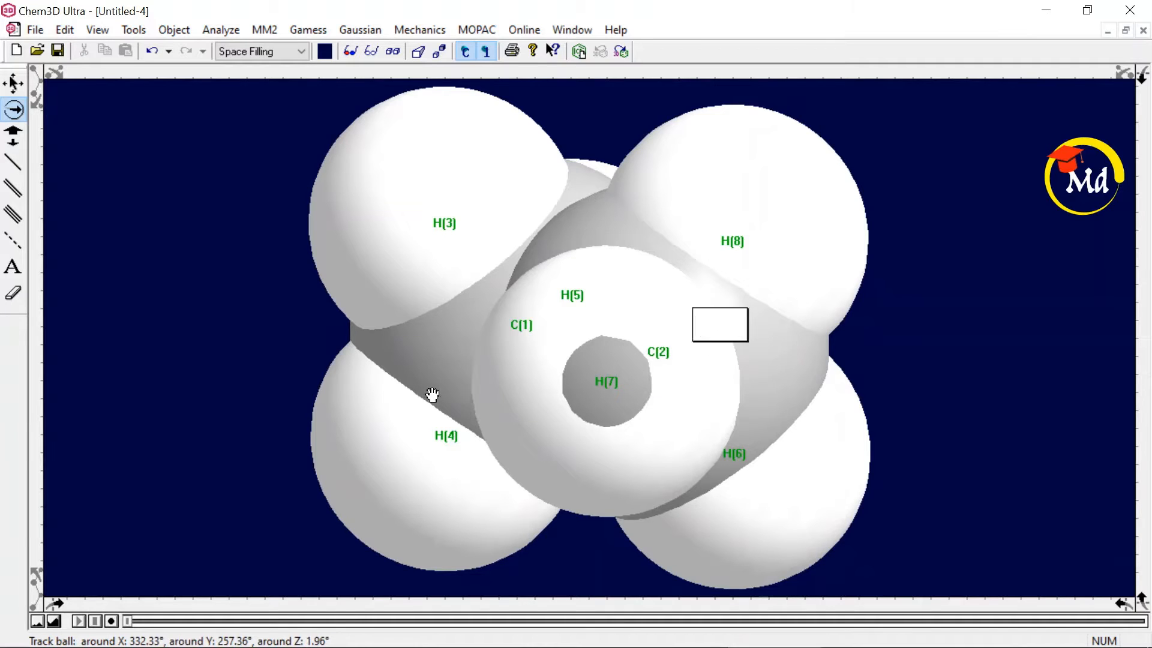
pyautogui.moveTo(517, 336); pyautogui.dragTo(620, 349)
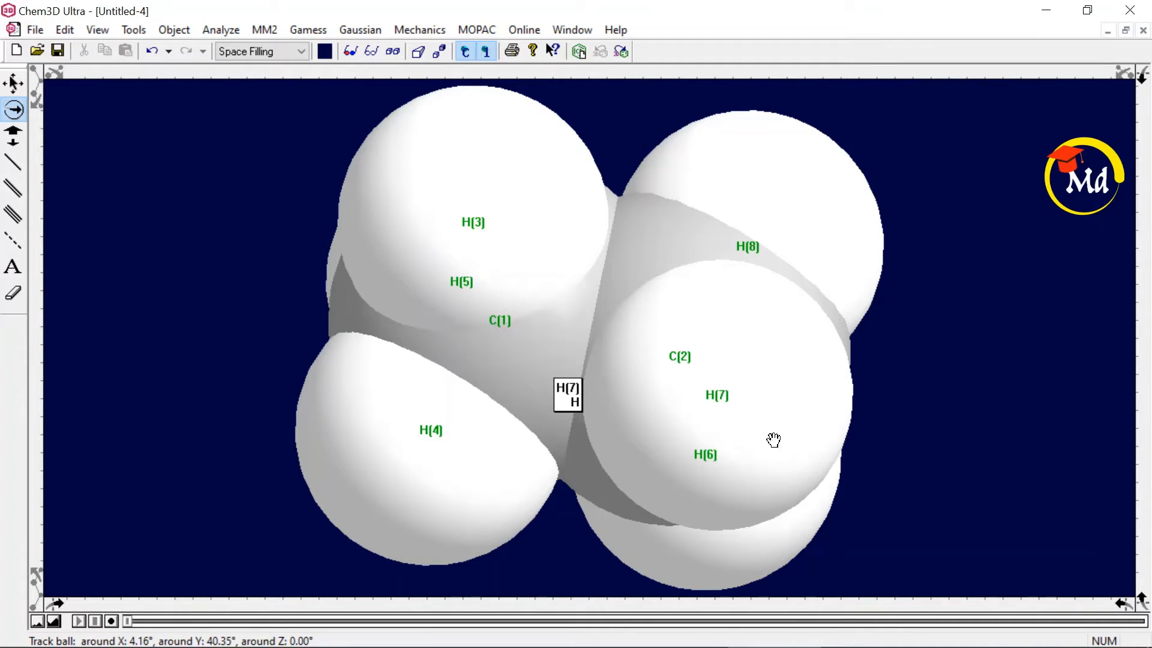
# Turn on the red-blue stereo view and rotate the space-filling ethane molecule in it.
pyautogui.click(351, 53)
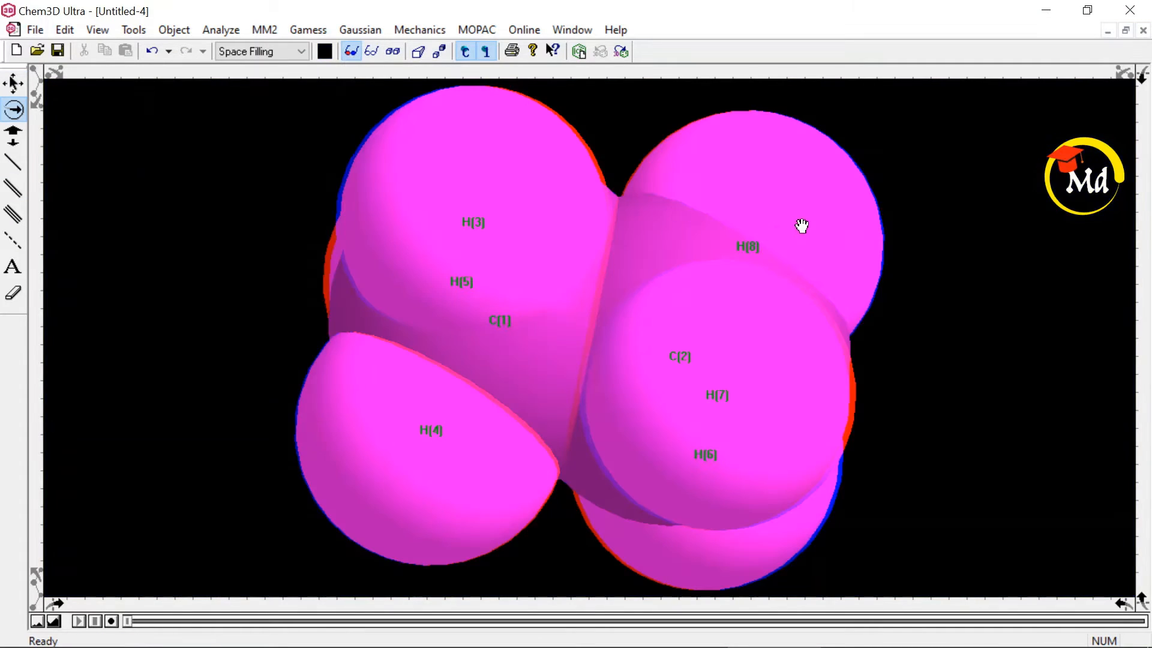
pyautogui.moveTo(802, 227); pyautogui.dragTo(304, 313)
pyautogui.moveTo(558, 301); pyautogui.dragTo(522, 299)
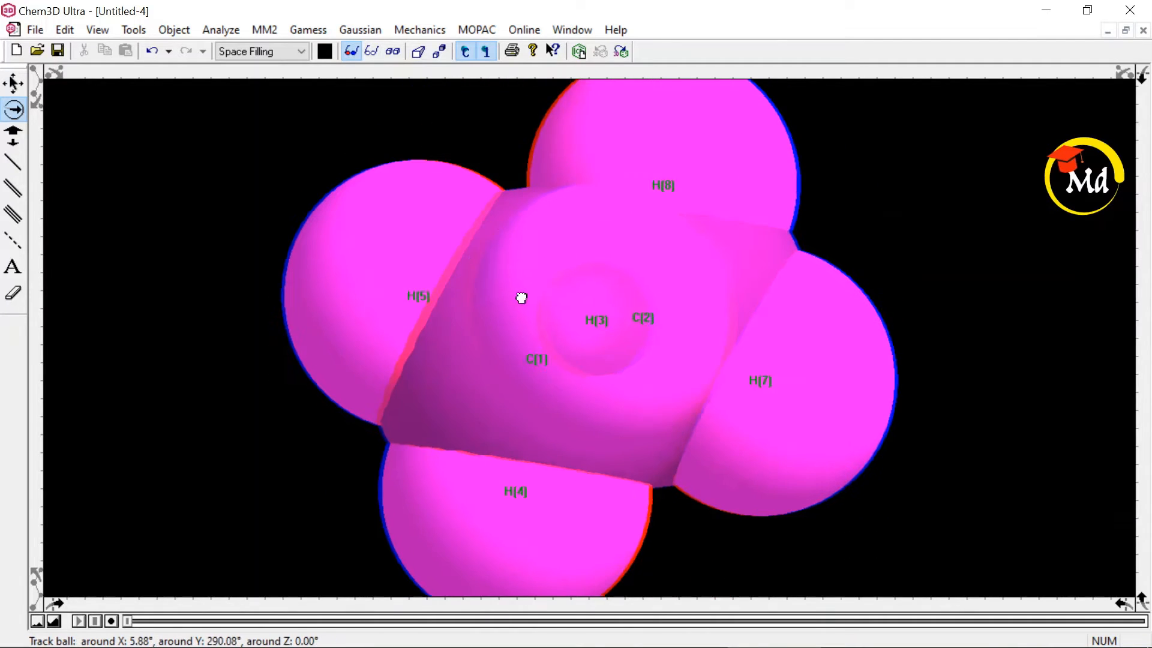
# Switch the space-filling ethane molecule to the depth-colored stereo view and rotate it.
pyautogui.click(370, 53)
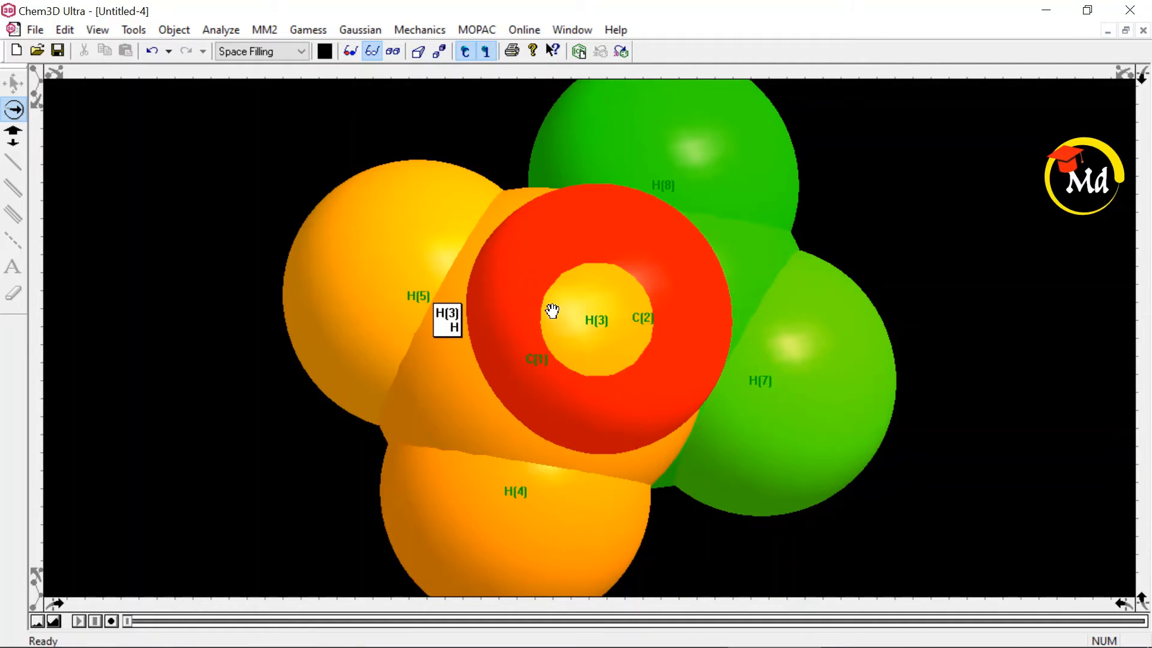
pyautogui.moveTo(550, 312); pyautogui.dragTo(183, 279)
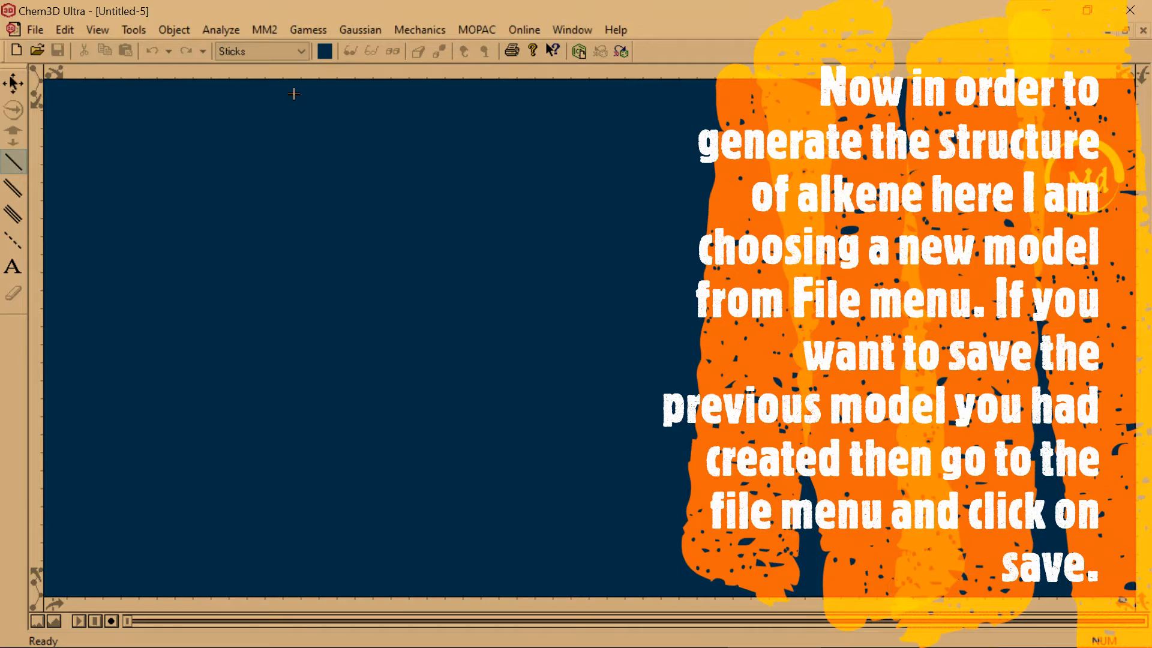
# Set the background color of the new empty model to very dark navy blue.
pyautogui.click(325, 51)
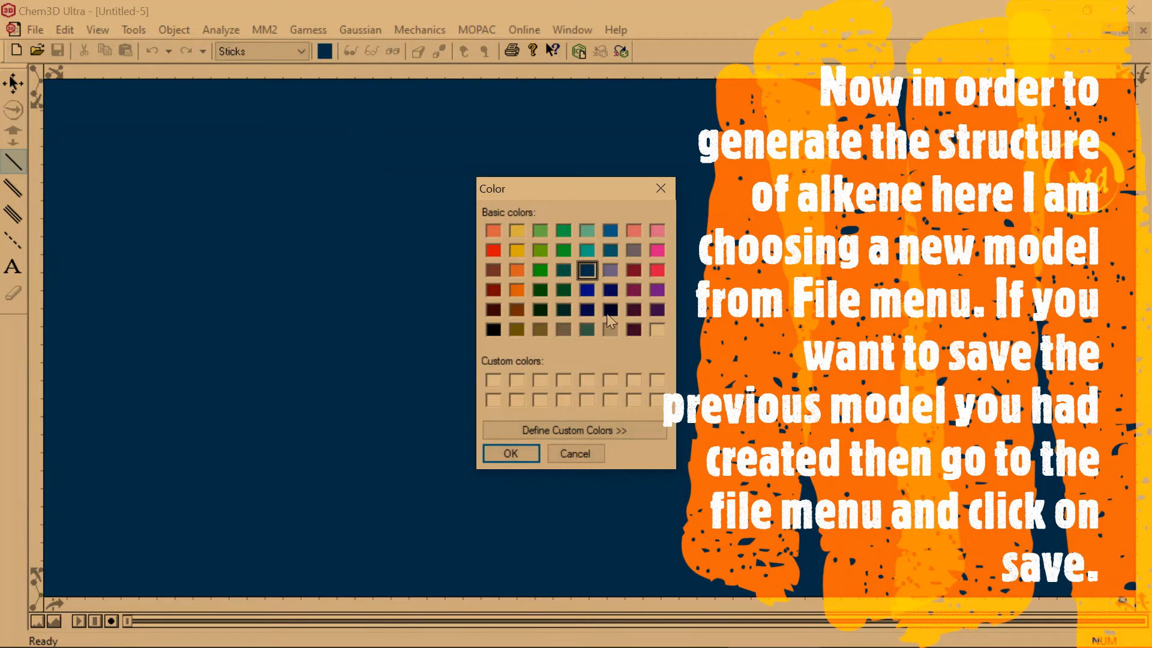
pyautogui.click(611, 311)
pyautogui.click(511, 453)
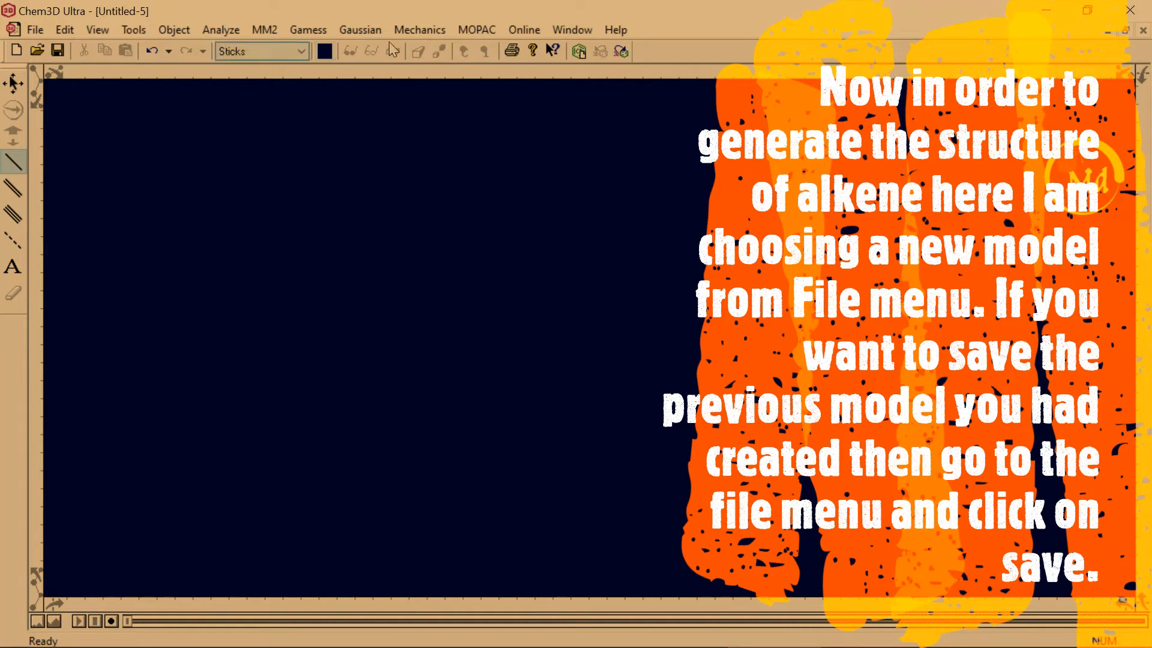
# Draw a carbon-carbon double bond to build ethene and rotate the molecule.
pyautogui.click(13, 191)
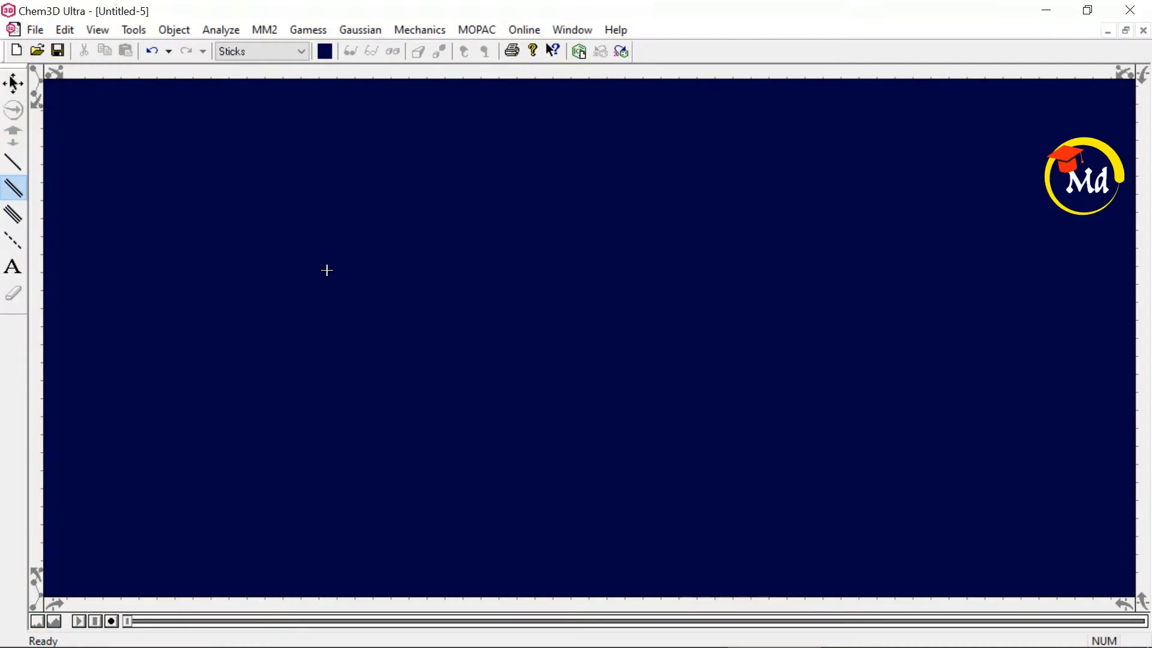
pyautogui.moveTo(384, 273); pyautogui.dragTo(484, 267)
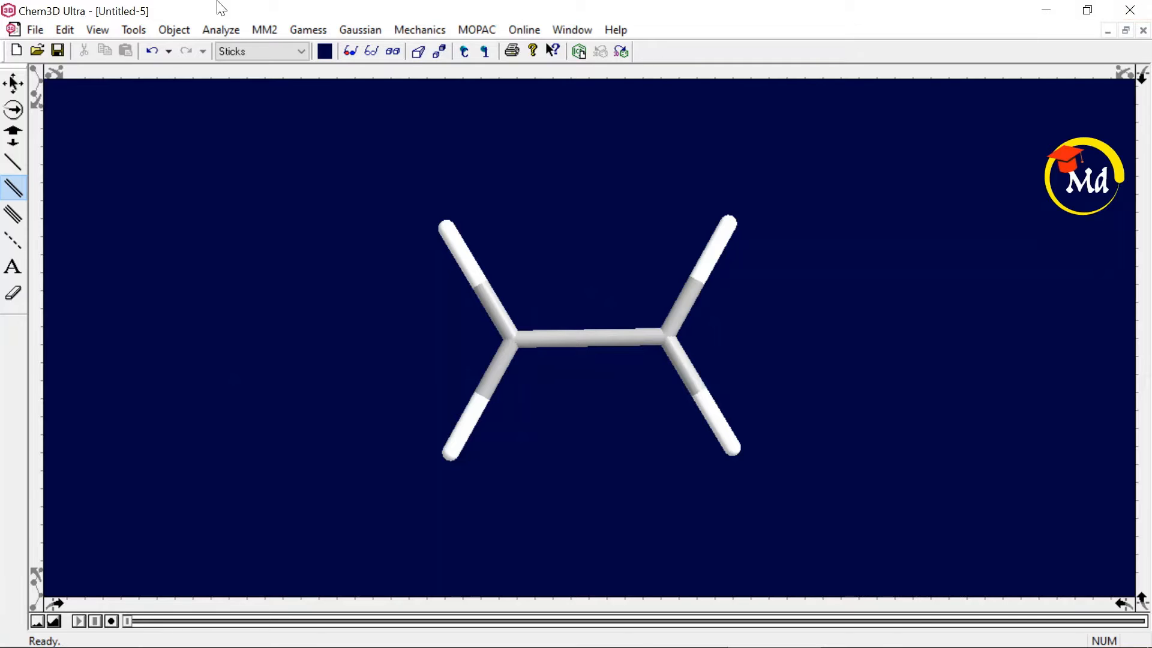
pyautogui.click(14, 110)
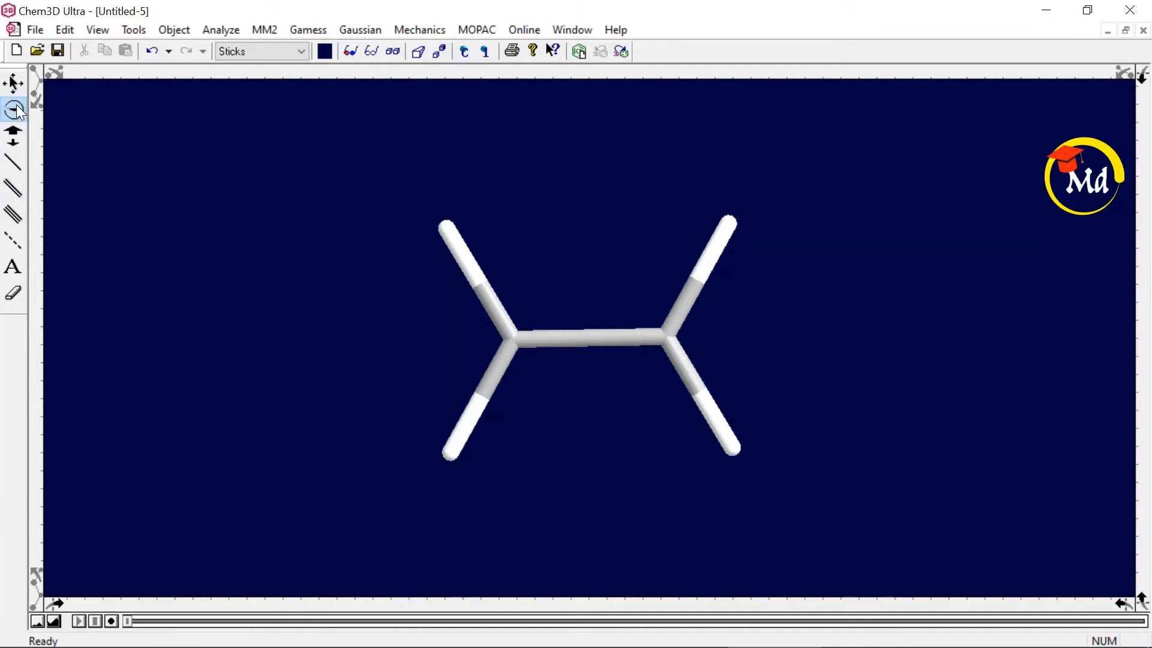
pyautogui.moveTo(902, 275); pyautogui.dragTo(180, 290)
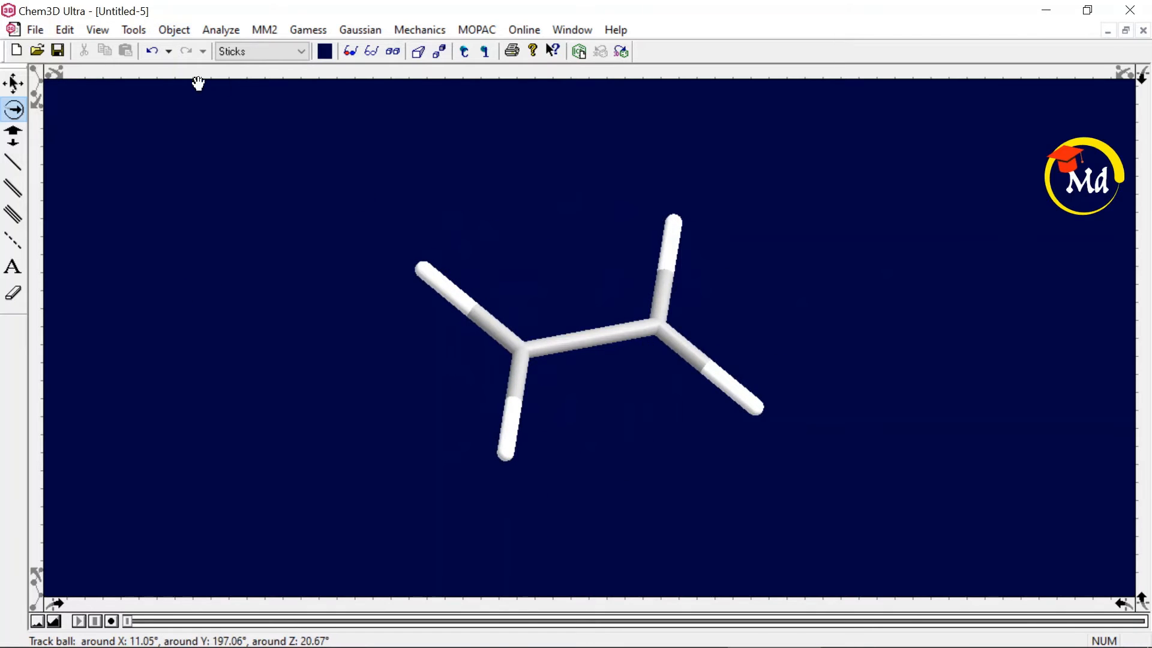
# Turn on the depth-colored stereo view for ethene and set its model type to Wire Frame.
pyautogui.click(365, 60)
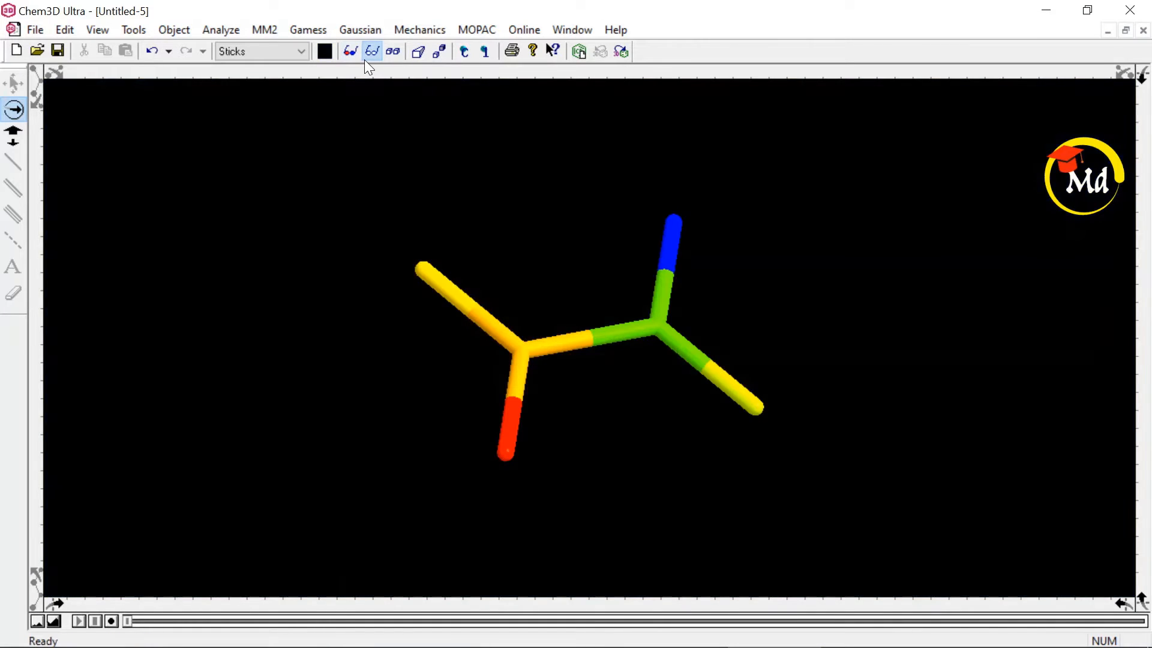
pyautogui.click(296, 56)
pyautogui.click(272, 60)
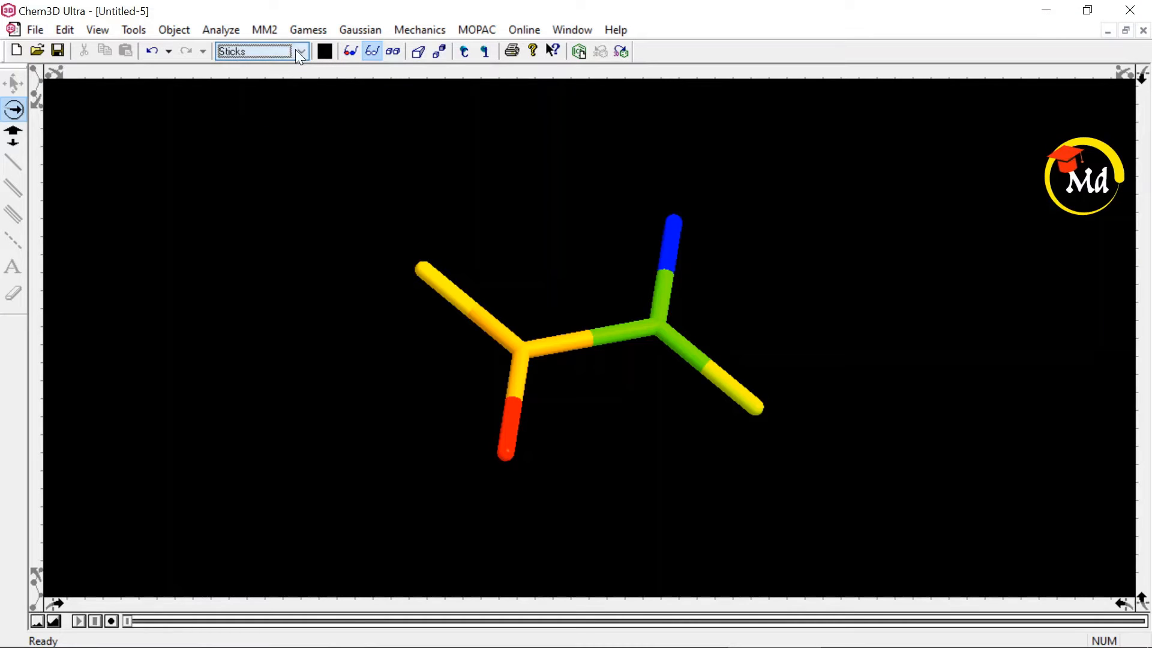
pyautogui.click(301, 52)
pyautogui.click(279, 64)
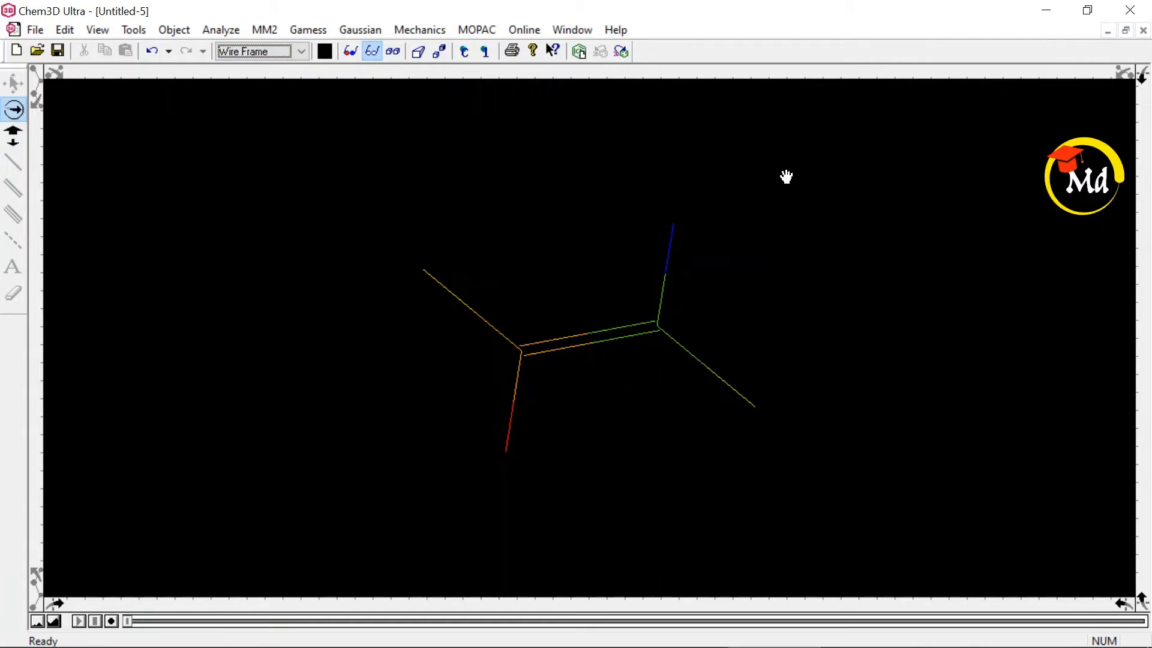
# Set the model type to Ball & Stick and rotate the ethene molecule.
pyautogui.click(287, 50)
pyautogui.click(274, 91)
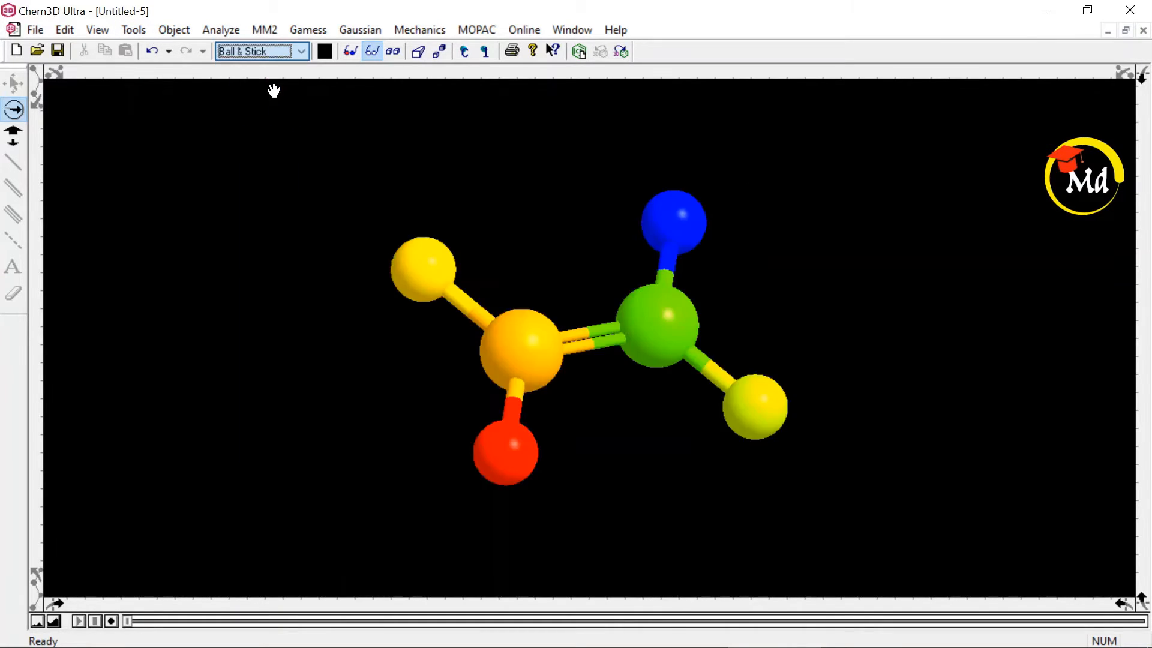
pyautogui.moveTo(666, 247); pyautogui.dragTo(645, 309)
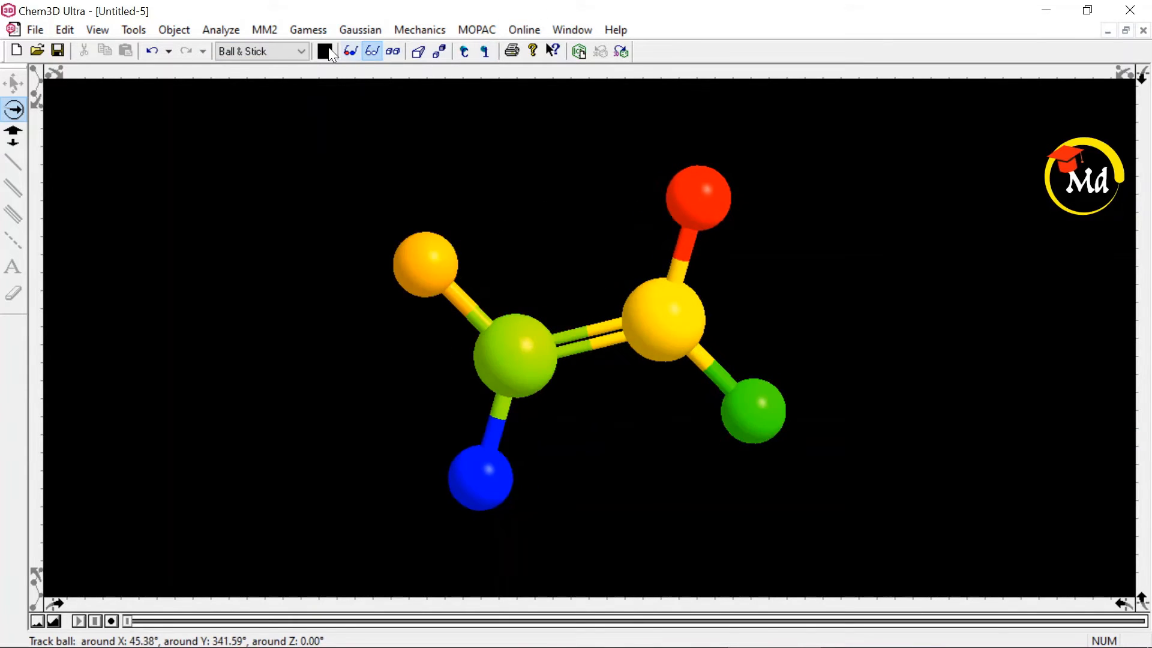
# Display ethene as Cylindrical Bonds, switch it to Space Filling and rotate the space-filling molecule.
pyautogui.click(300, 53)
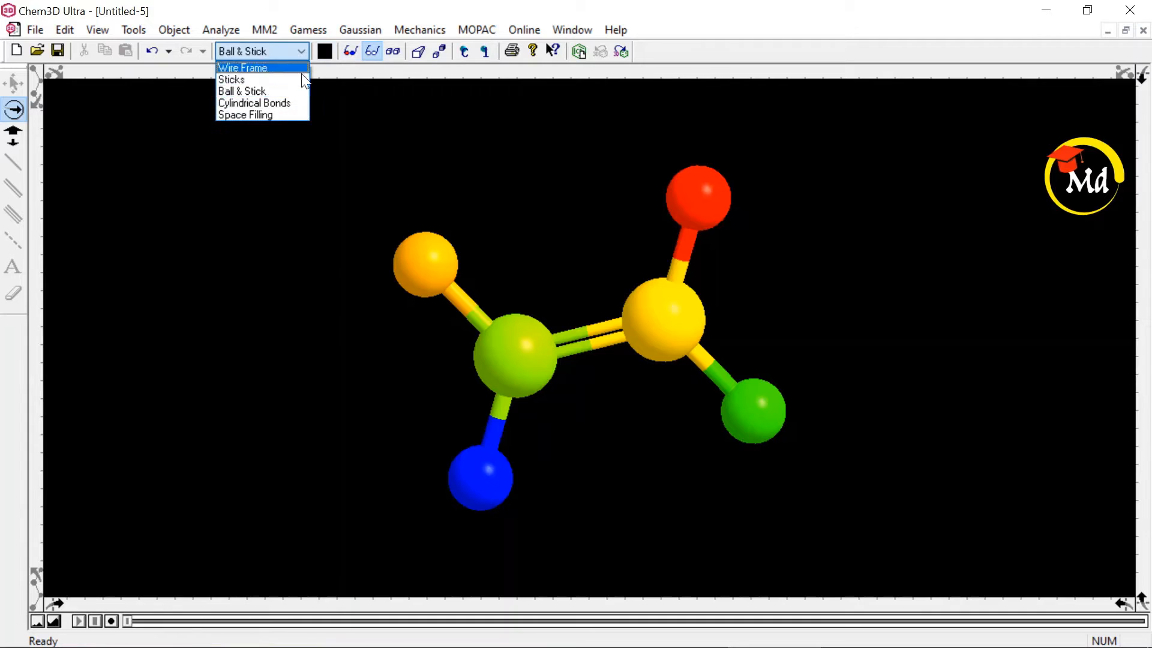
pyautogui.click(307, 102)
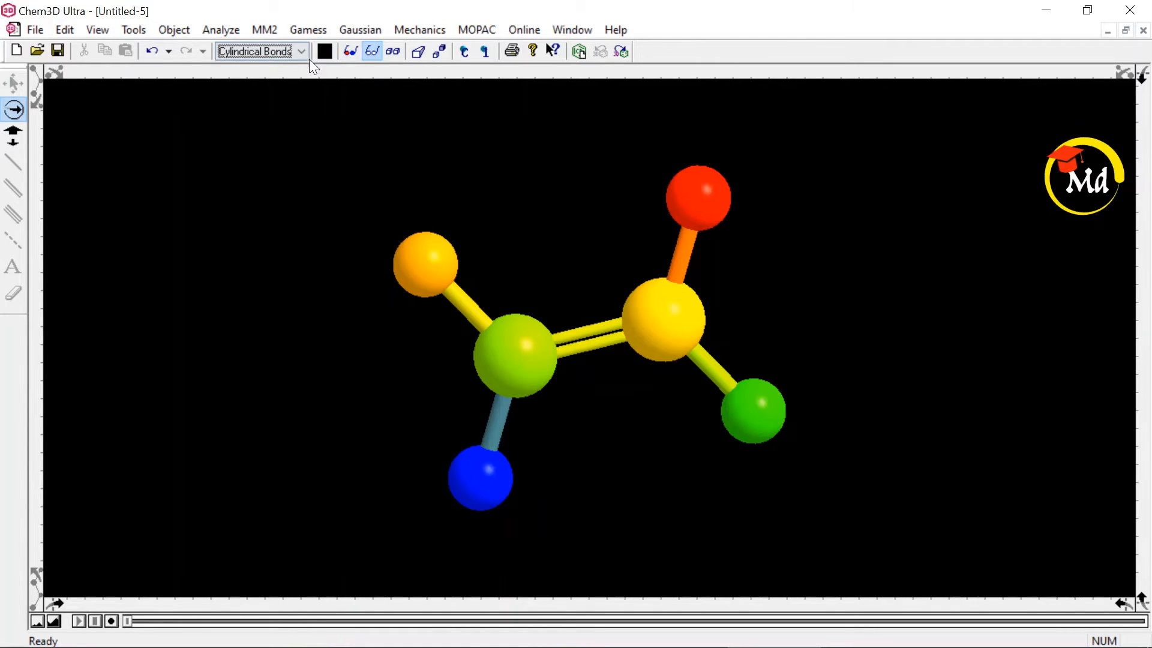
pyautogui.click(303, 53)
pyautogui.click(290, 117)
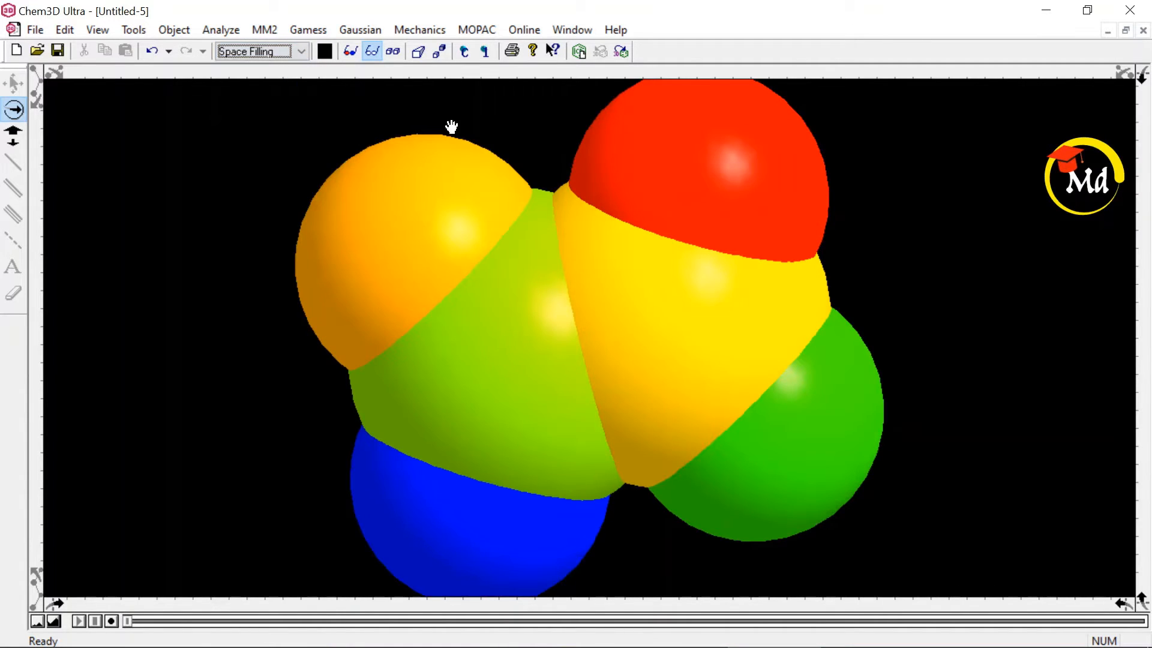
pyautogui.moveTo(725, 262); pyautogui.dragTo(684, 278)
pyautogui.moveTo(679, 318); pyautogui.dragTo(628, 318)
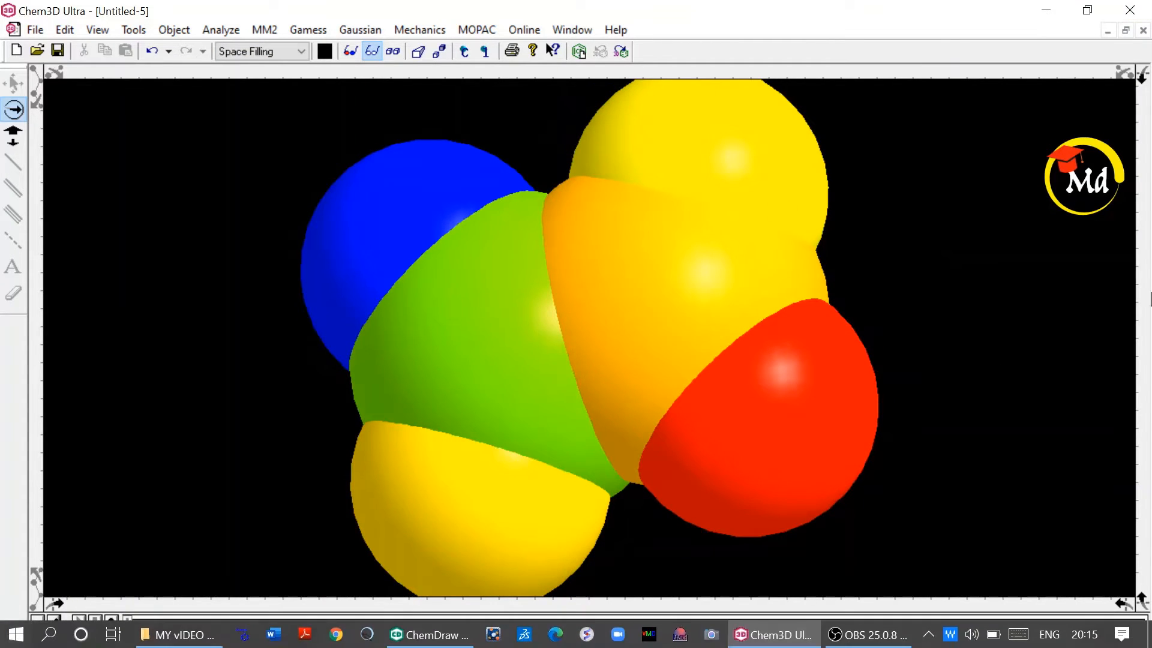
# Create a new model and set its background color to very dark navy blue.
pyautogui.click(34, 30)
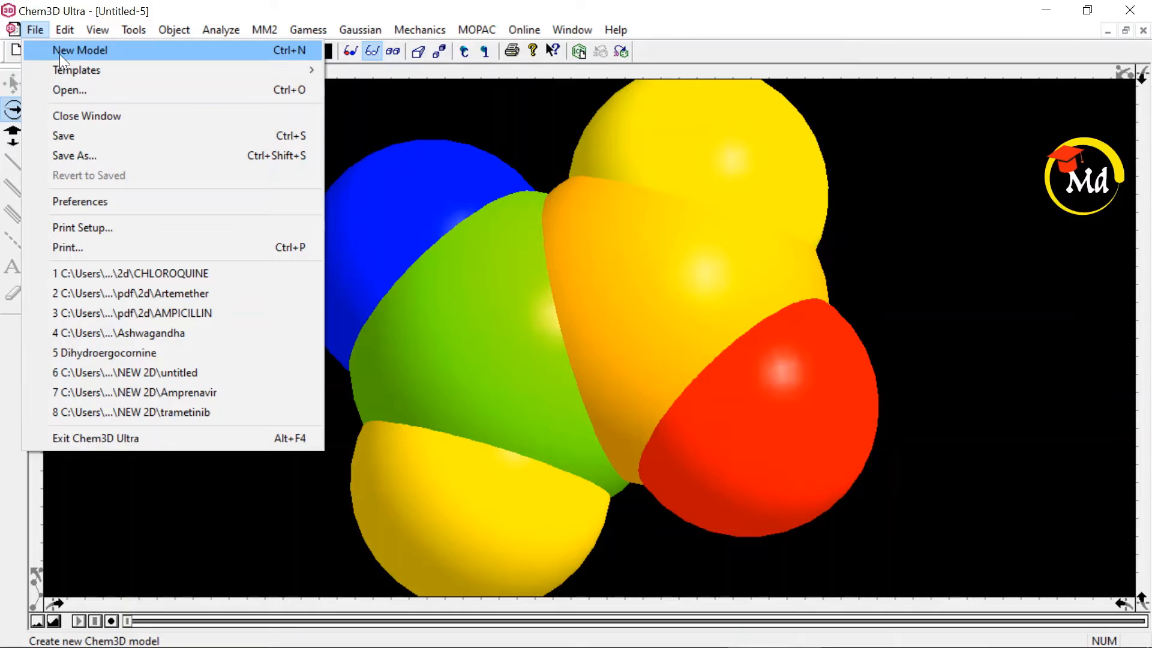
pyautogui.click(60, 54)
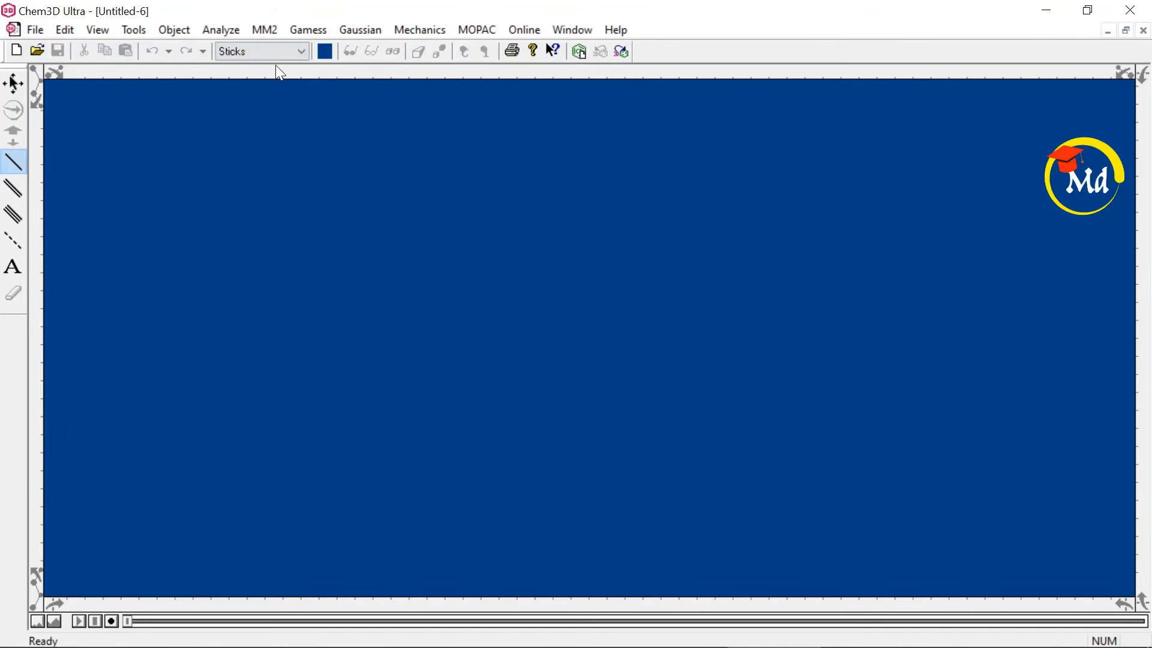
pyautogui.click(324, 51)
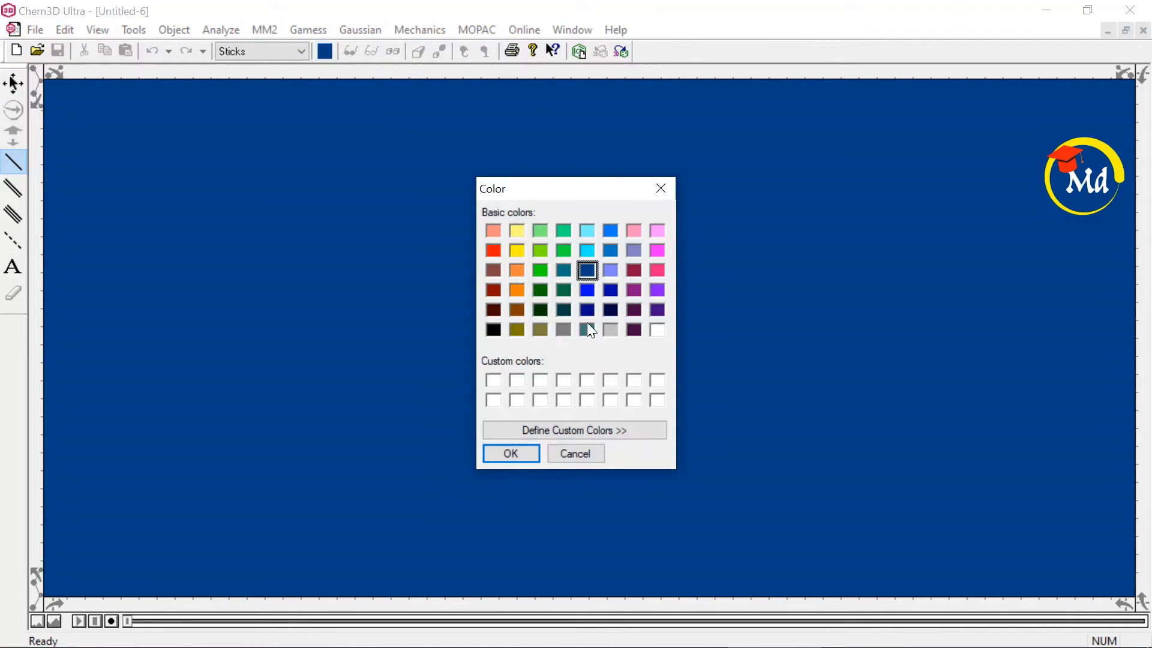
pyautogui.click(610, 315)
pyautogui.click(511, 453)
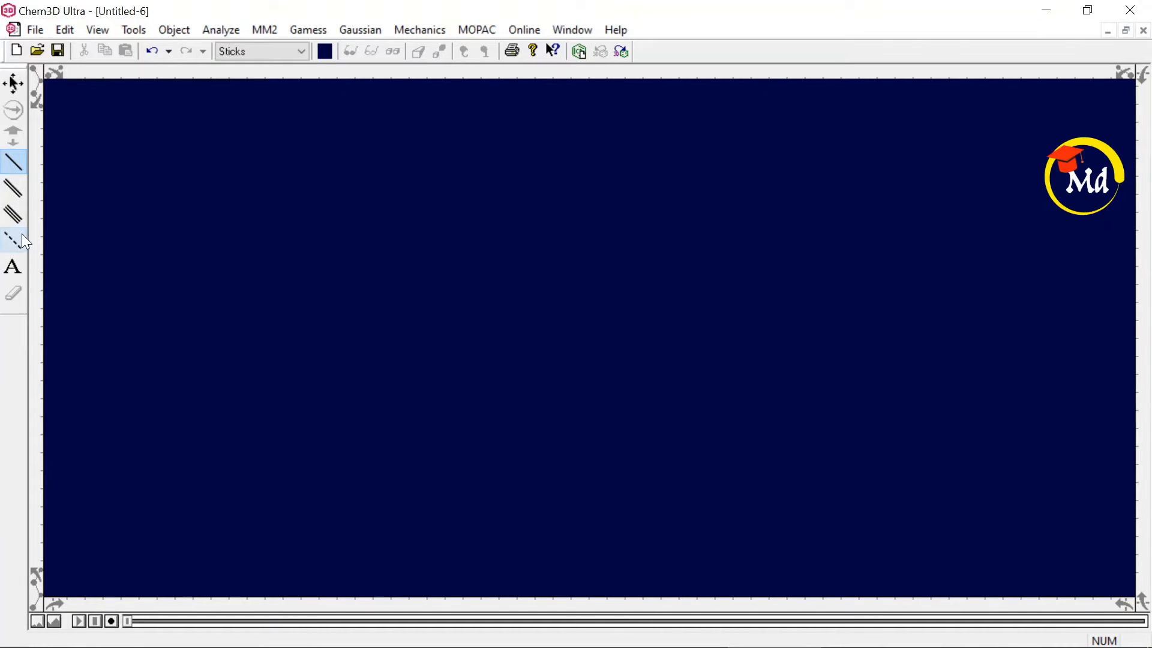
# Draw a carbon-carbon triple bond to build ethyne and rotate the molecule.
pyautogui.click(14, 216)
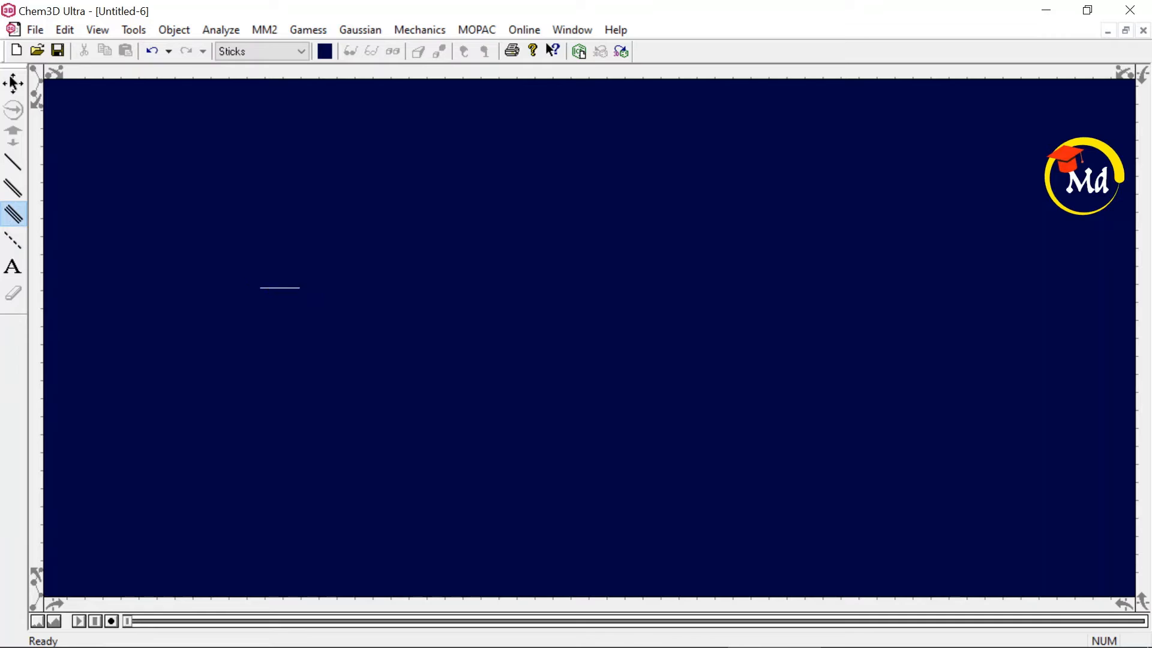
pyautogui.moveTo(300, 288); pyautogui.dragTo(470, 285)
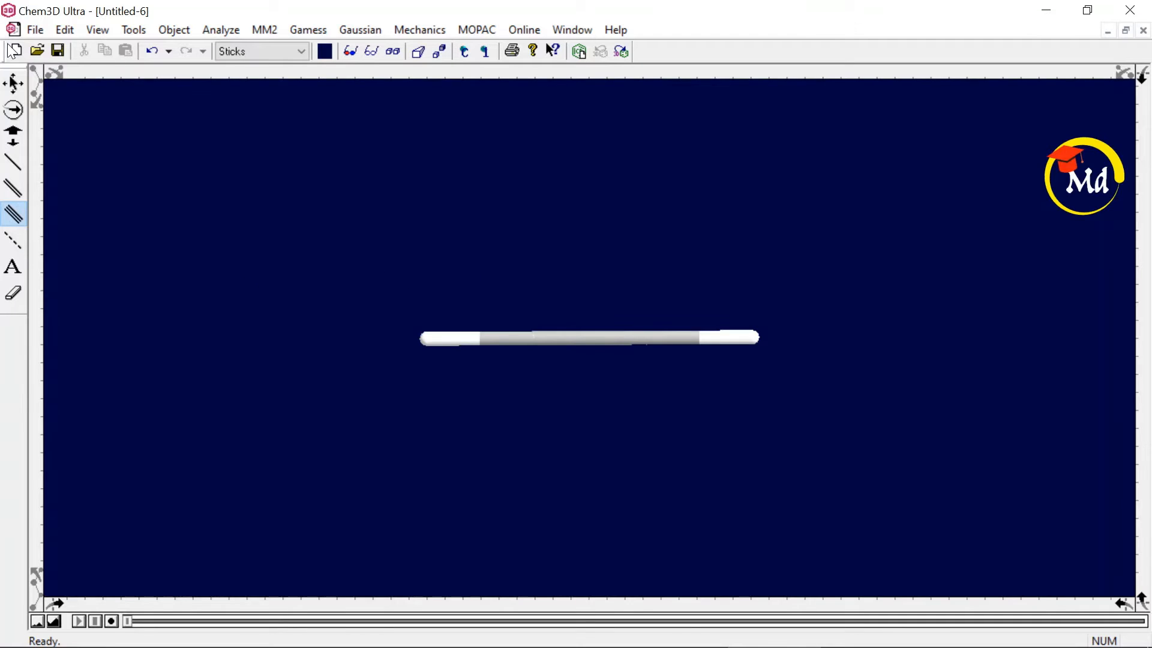
pyautogui.click(13, 110)
pyautogui.moveTo(794, 315)
pyautogui.mouseDown()
pyautogui.moveTo(749, 340)
pyautogui.moveTo(738, 327)
pyautogui.moveTo(715, 368)
pyautogui.moveTo(744, 335)
pyautogui.moveTo(740, 348)
pyautogui.mouseUp()
# Set the ethyne model type to Wire Frame and turn on the red-blue stereo view.
pyautogui.click(302, 52)
pyautogui.click(304, 64)
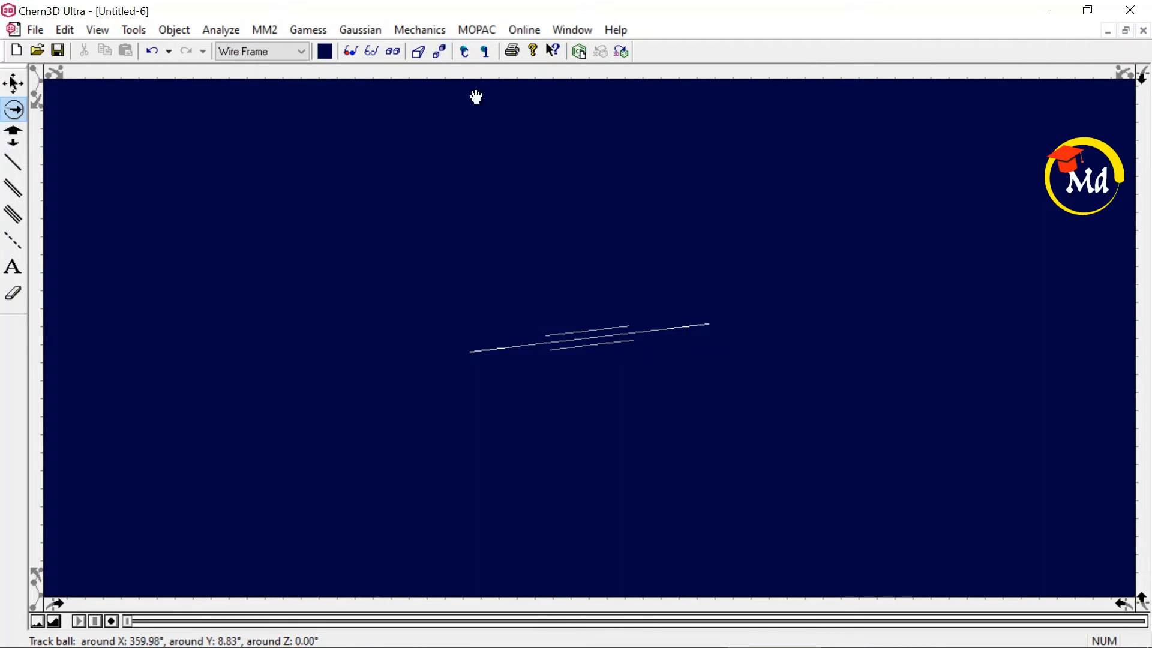
pyautogui.click(351, 51)
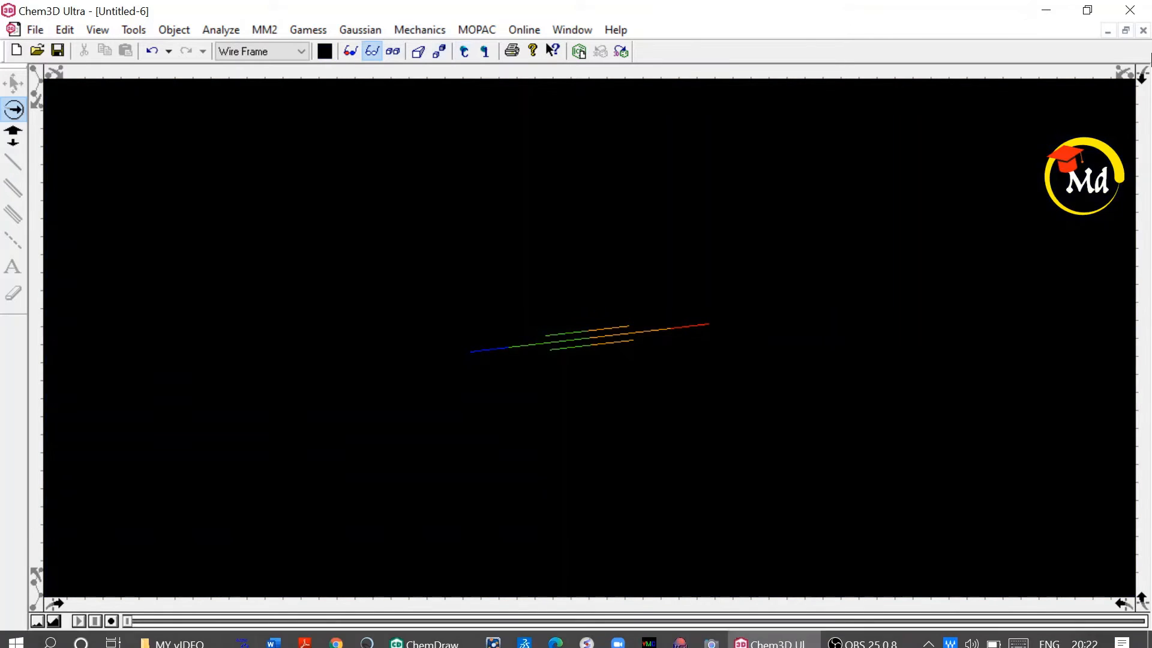
# Draw a single bond from each alkyne carbon to extend ethyne into but-2-yne.
pyautogui.click(13, 162)
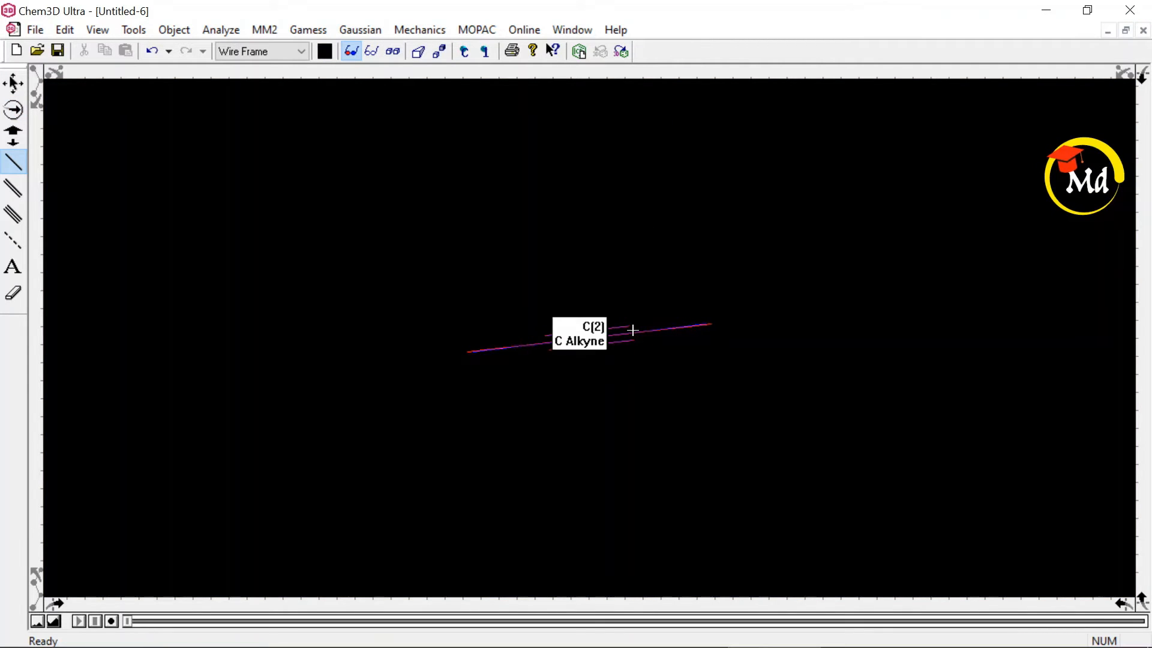
pyautogui.moveTo(633, 330); pyautogui.dragTo(648, 367)
pyautogui.moveTo(677, 414); pyautogui.dragTo(675, 433)
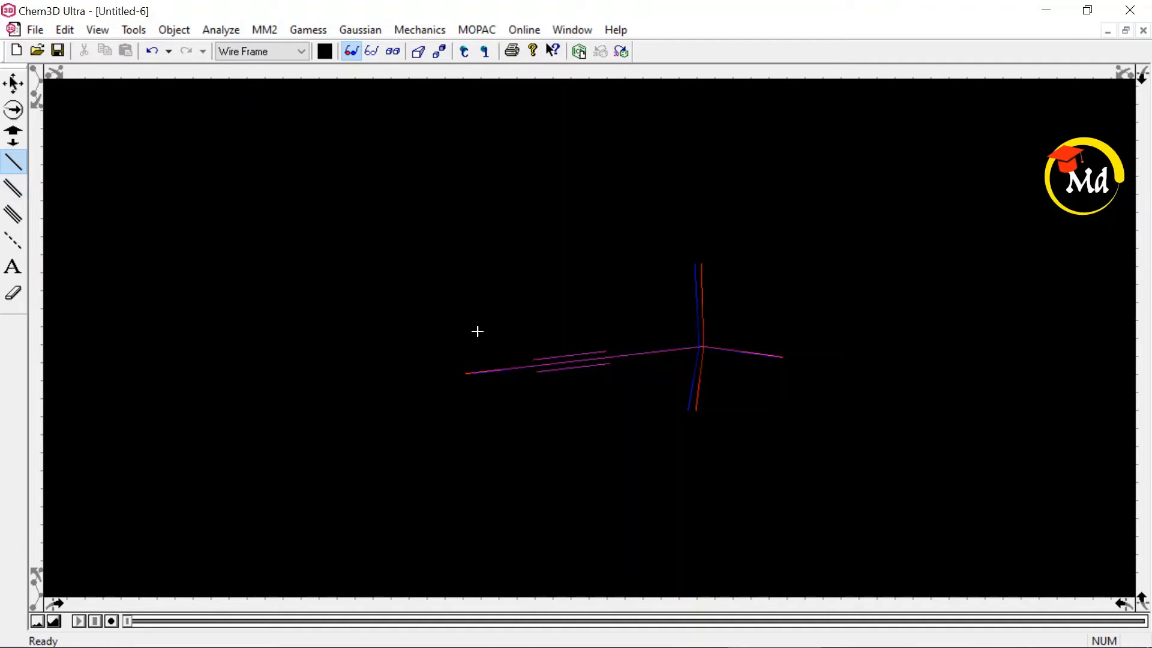
pyautogui.moveTo(538, 364); pyautogui.dragTo(410, 283)
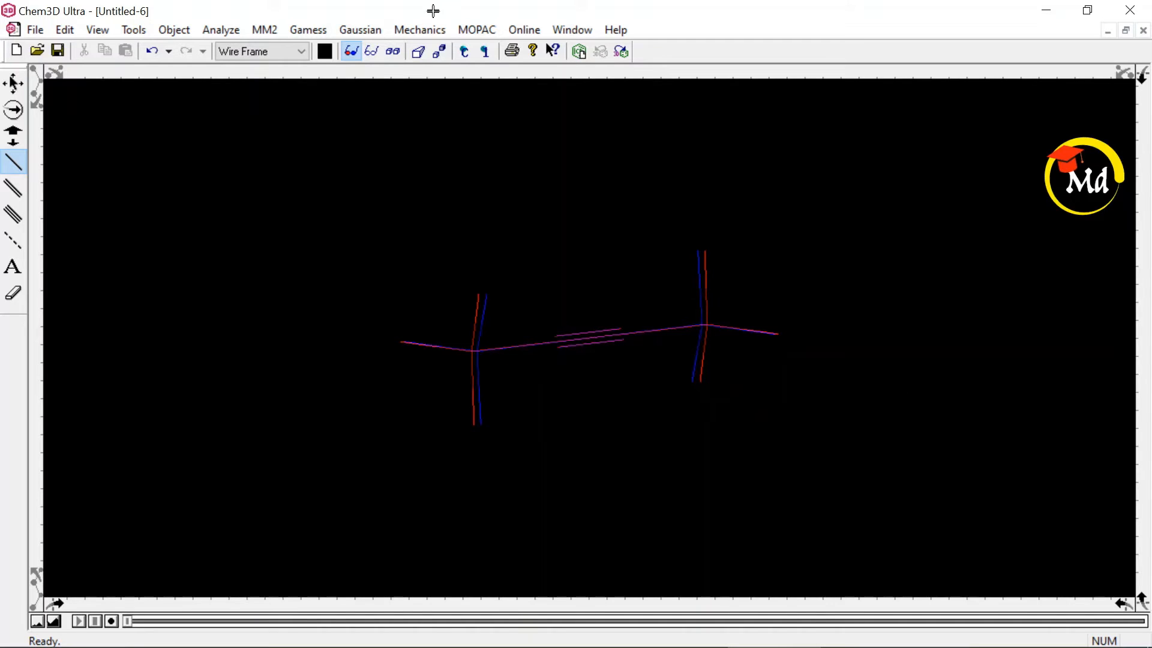
# Switch the but-2-yne wire frame to the depth-colored stereo view and rotate it slightly.
pyautogui.click(372, 50)
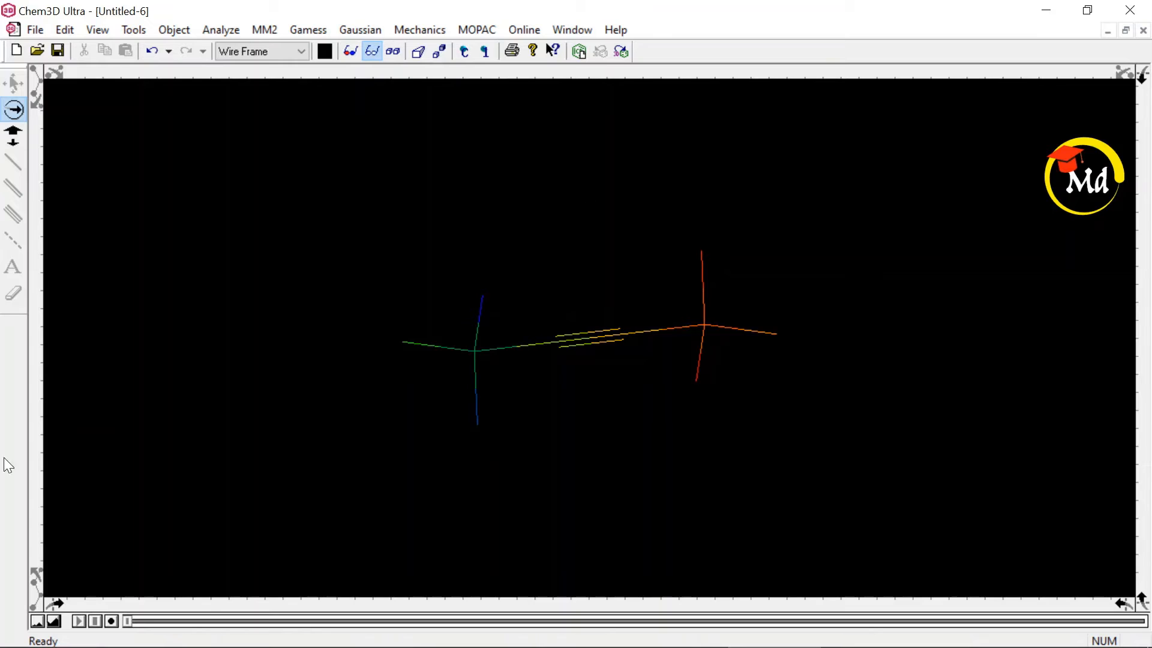
pyautogui.moveTo(849, 278); pyautogui.dragTo(852, 327)
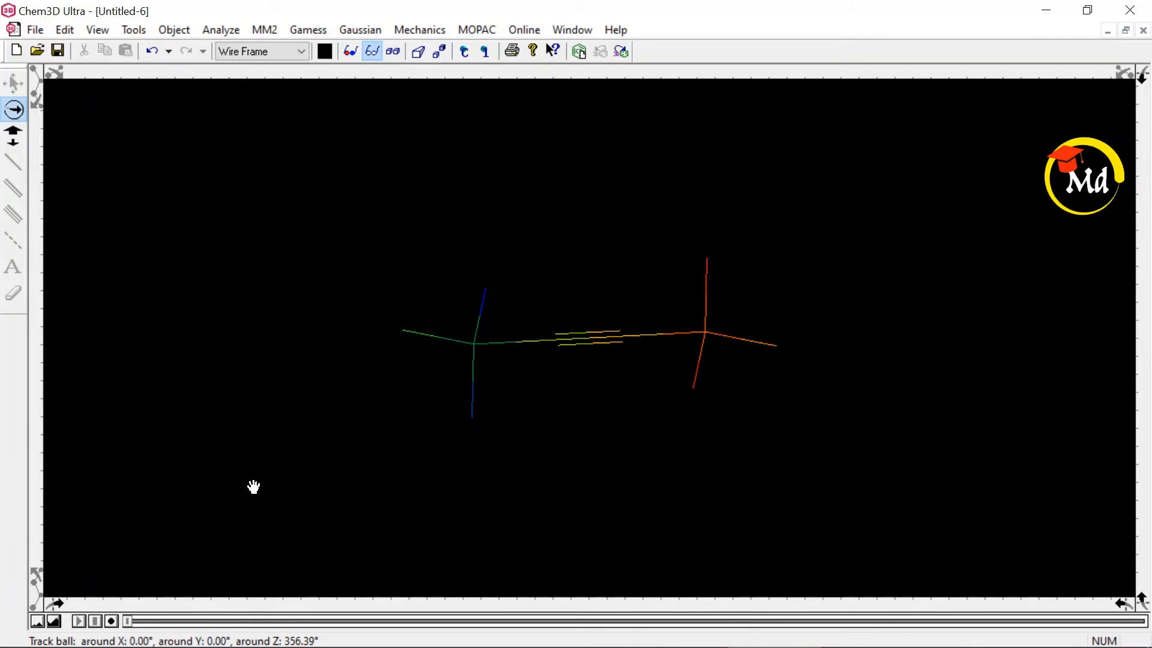
# Enlarge the but-2-yne molecule in the model window and turn on its element symbols.
pyautogui.click(60, 622)
pyautogui.click(60, 622)
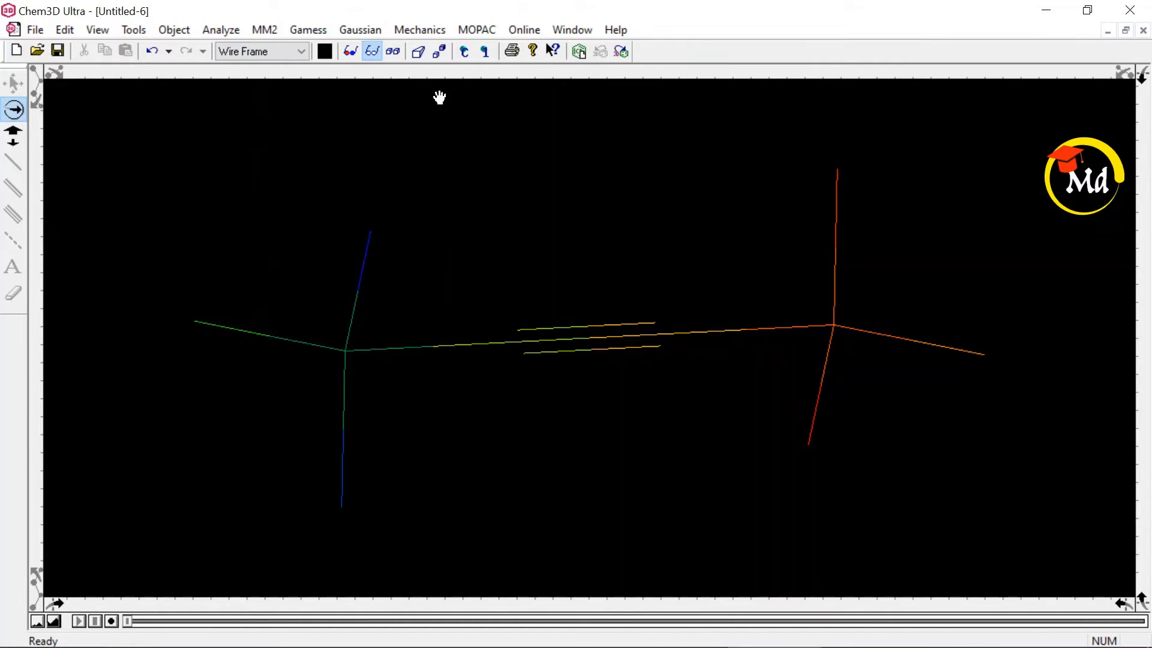
pyautogui.click(466, 52)
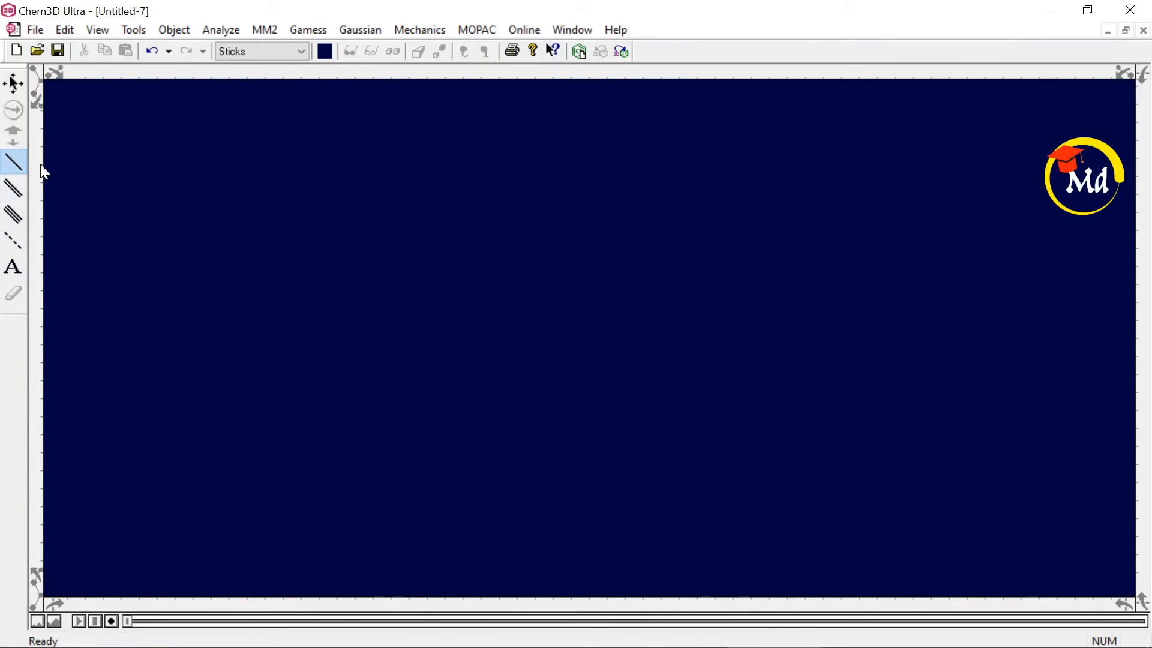
# Draw a carbon-carbon double bond in the empty model to build ethene and set the model type to Wire Frame.
pyautogui.click(11, 198)
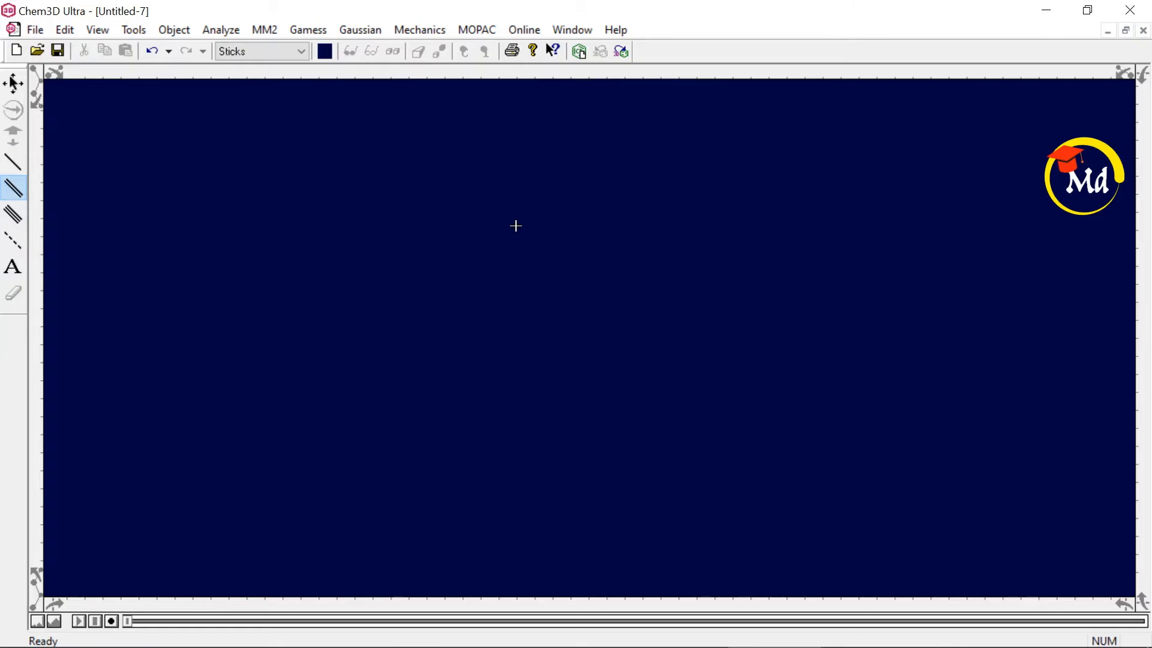
pyautogui.moveTo(517, 225); pyautogui.dragTo(514, 226)
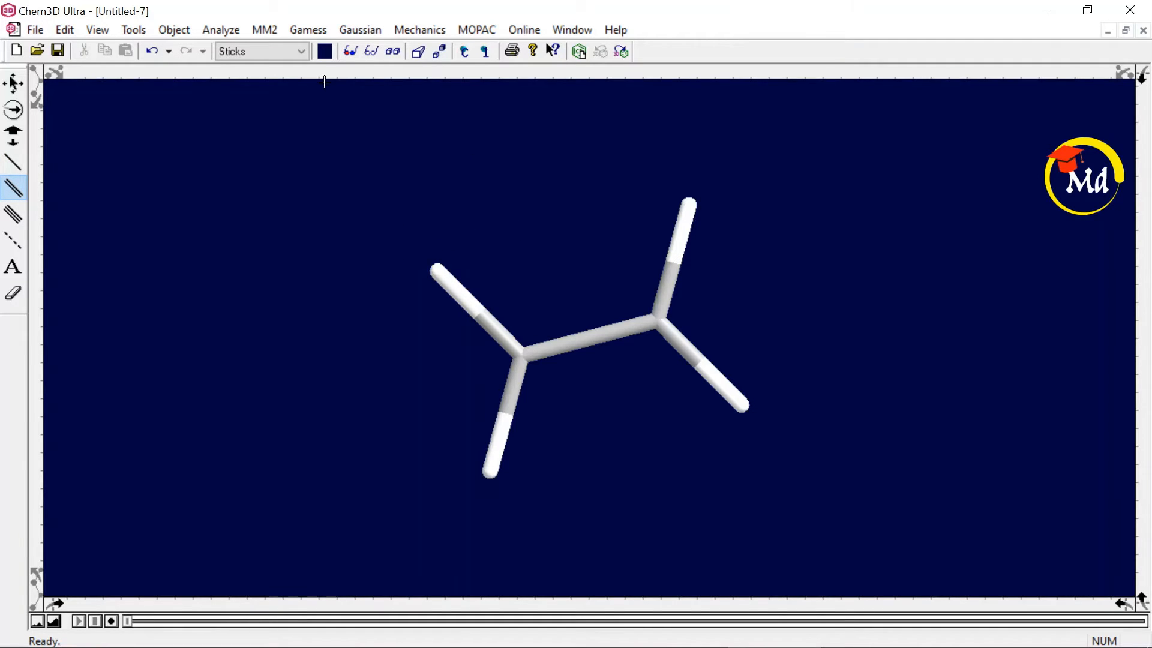
pyautogui.click(301, 52)
pyautogui.click(287, 63)
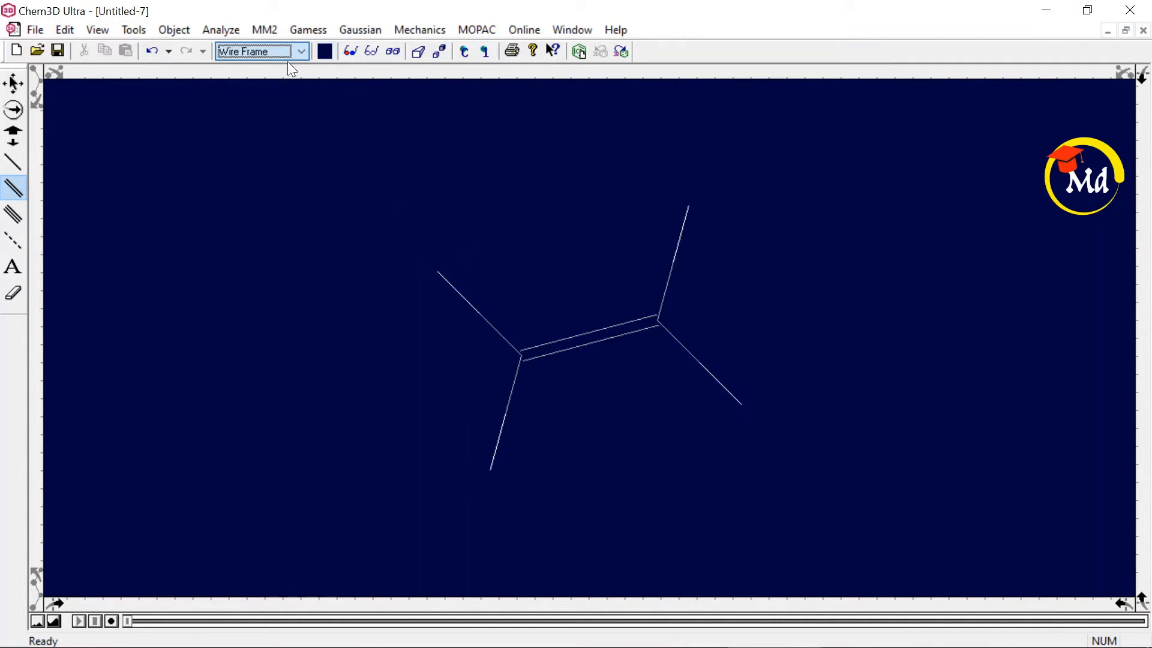
# Extend ethene into buta-1,3-diene by drawing a single bond from an alkene carbon and a double bond from the added carbon.
pyautogui.click(14, 162)
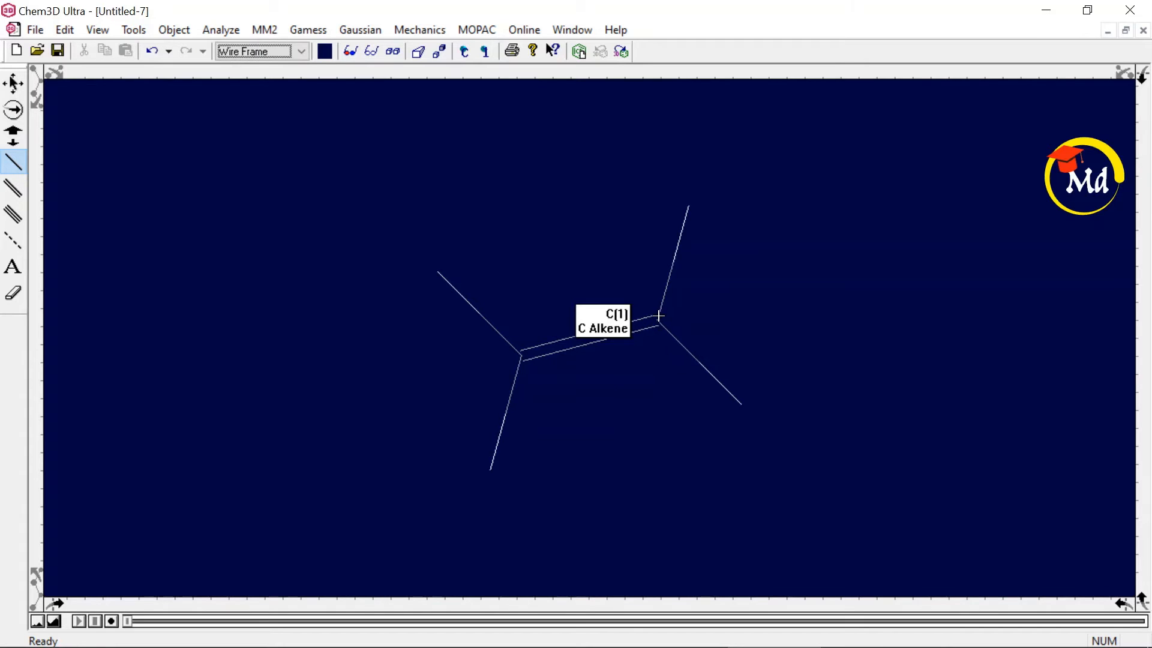
pyautogui.moveTo(658, 321); pyautogui.dragTo(812, 390)
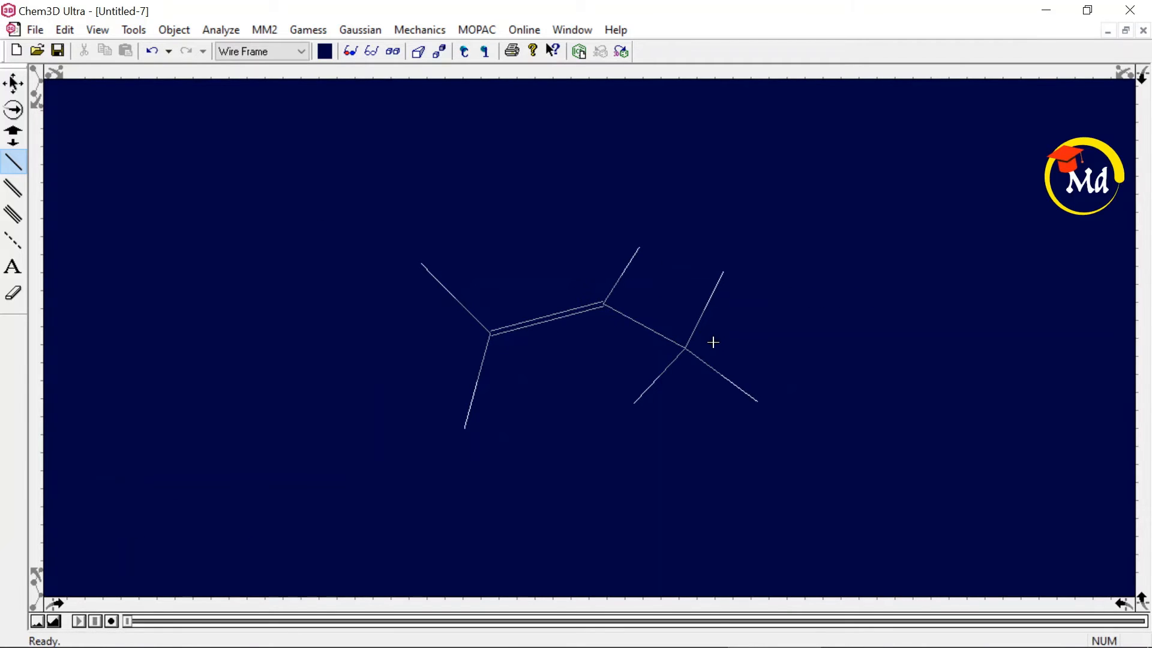
pyautogui.click(16, 188)
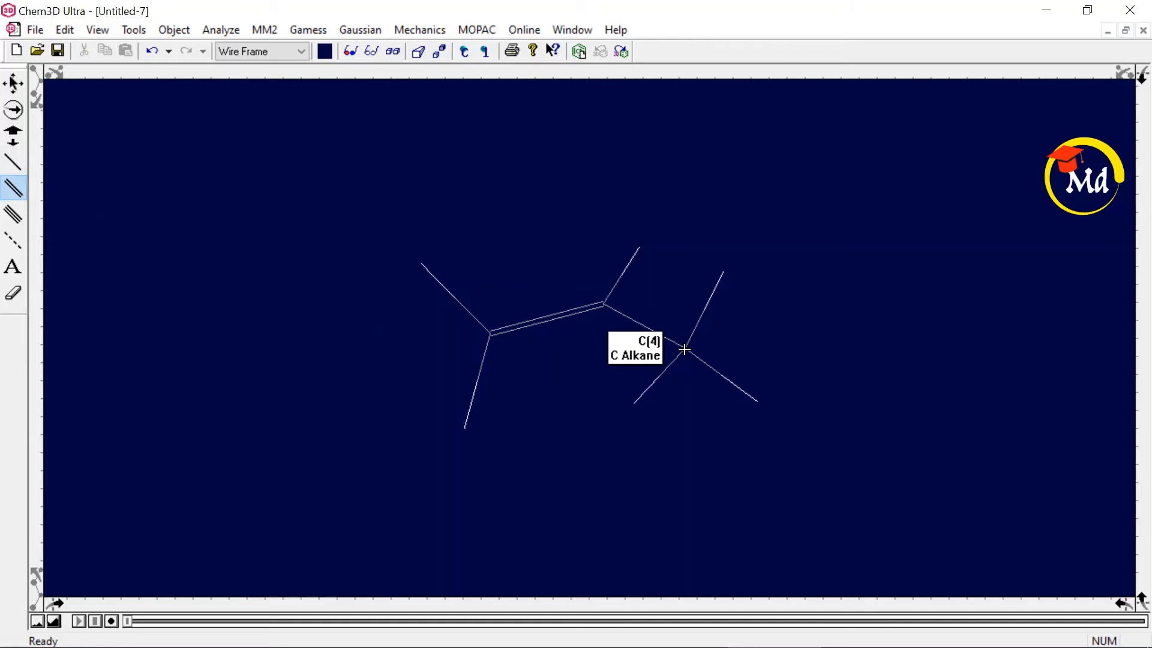
pyautogui.moveTo(685, 348); pyautogui.dragTo(683, 468)
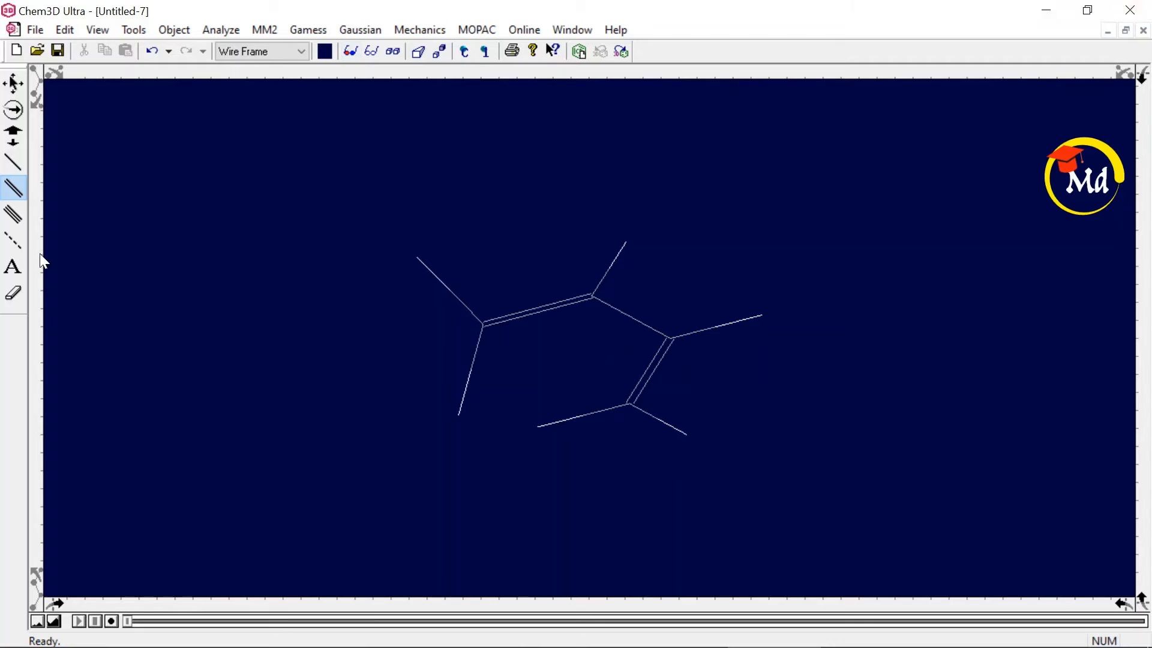
# Extend the diene into hexa-1,3,5-triene with a single bond from its other end carbon and a double bond from the added carbon.
pyautogui.click(11, 162)
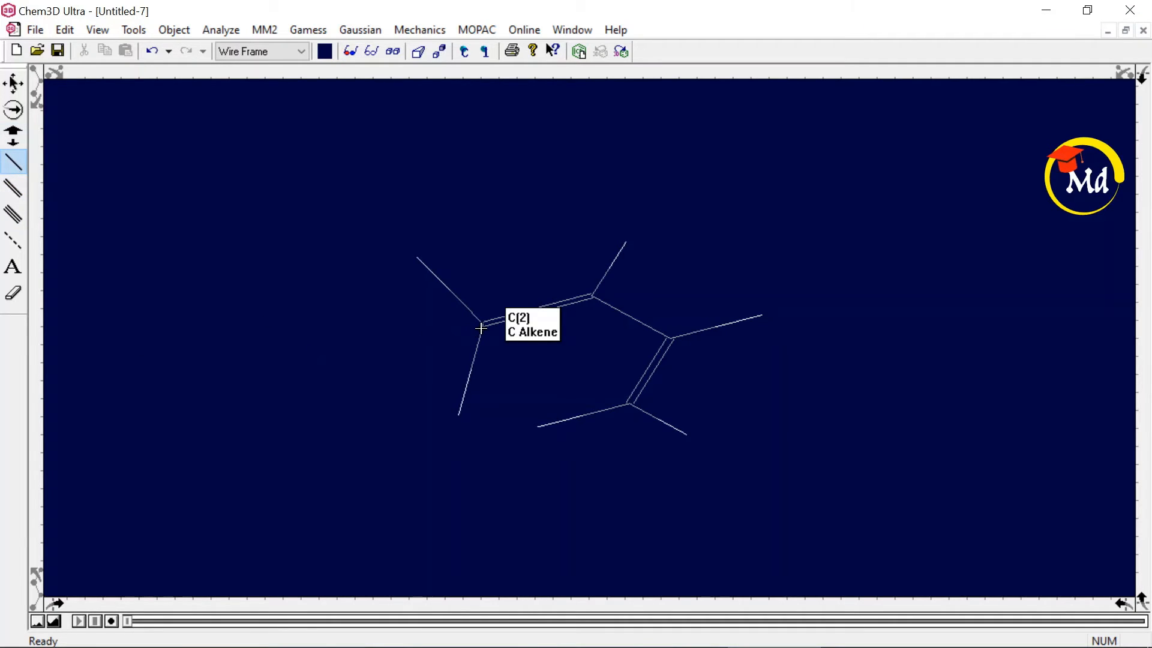
pyautogui.moveTo(483, 324)
pyautogui.mouseDown()
pyautogui.moveTo(472, 350)
pyautogui.moveTo(422, 392)
pyautogui.moveTo(399, 391)
pyautogui.moveTo(399, 408)
pyautogui.mouseUp()
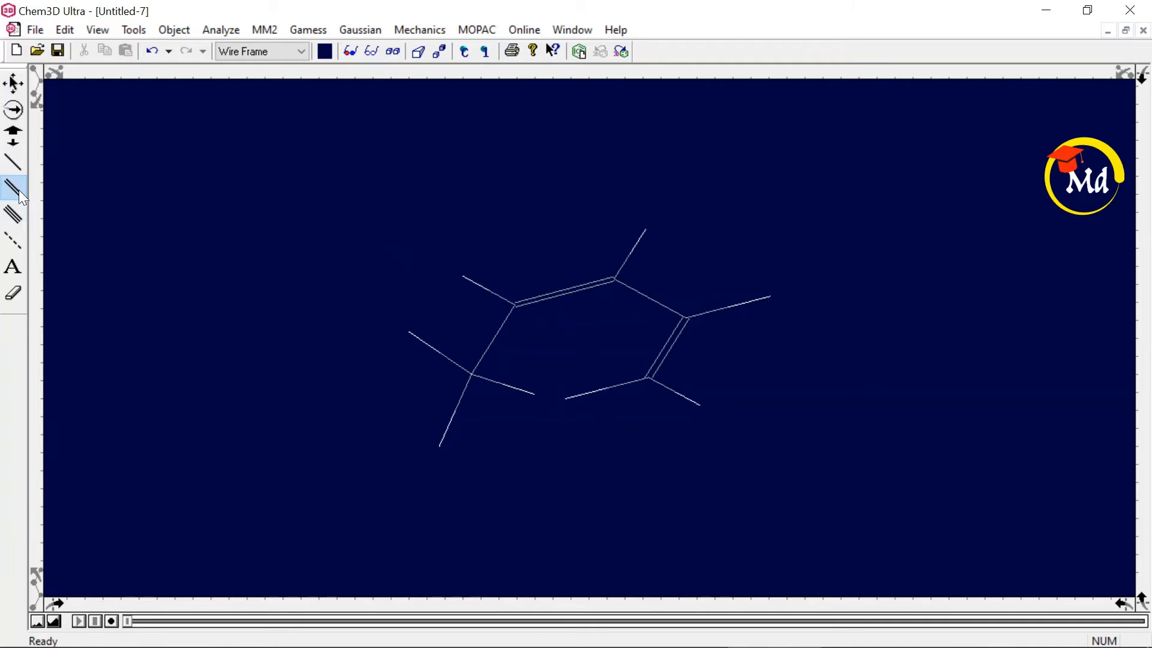
pyautogui.moveTo(470, 376); pyautogui.dragTo(478, 408)
pyautogui.moveTo(523, 432); pyautogui.dragTo(522, 432)
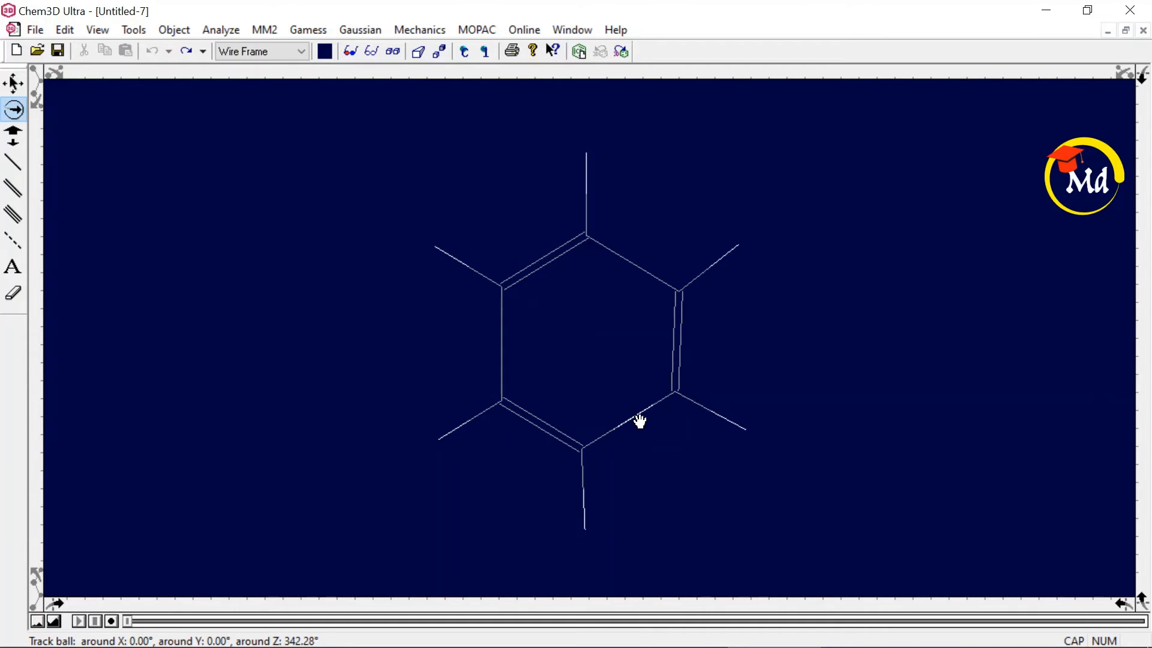
# Turn on the triene's element symbols and join its two terminal carbons with a single bond to close the benzene ring.
pyautogui.moveTo(640, 422); pyautogui.dragTo(613, 412)
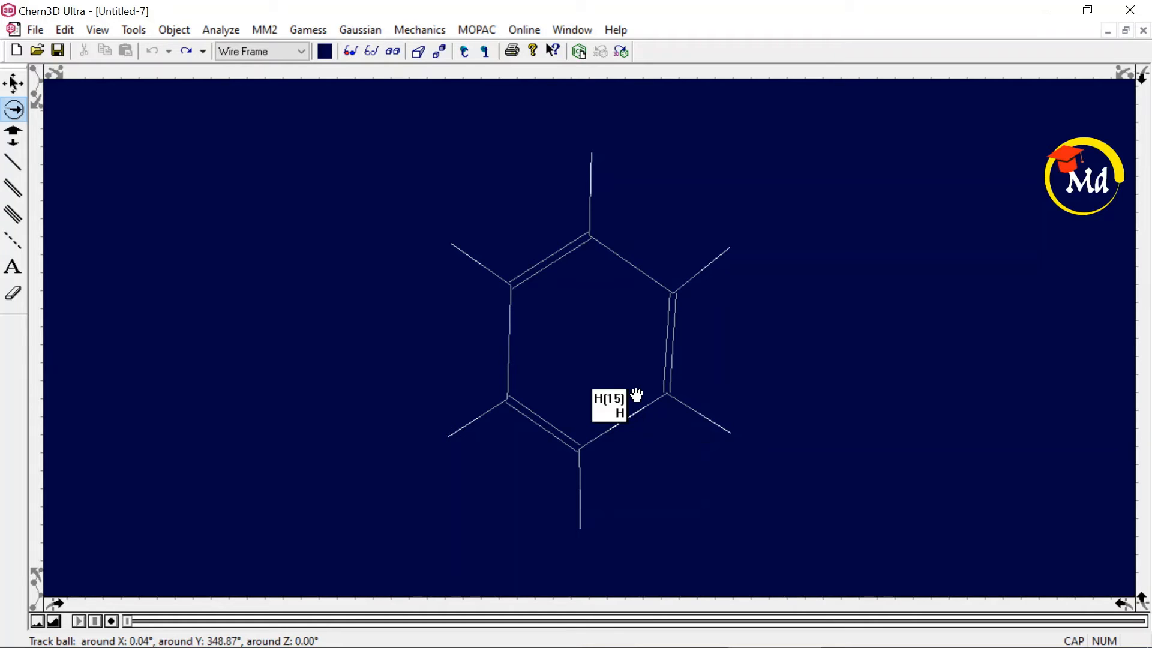
pyautogui.click(466, 53)
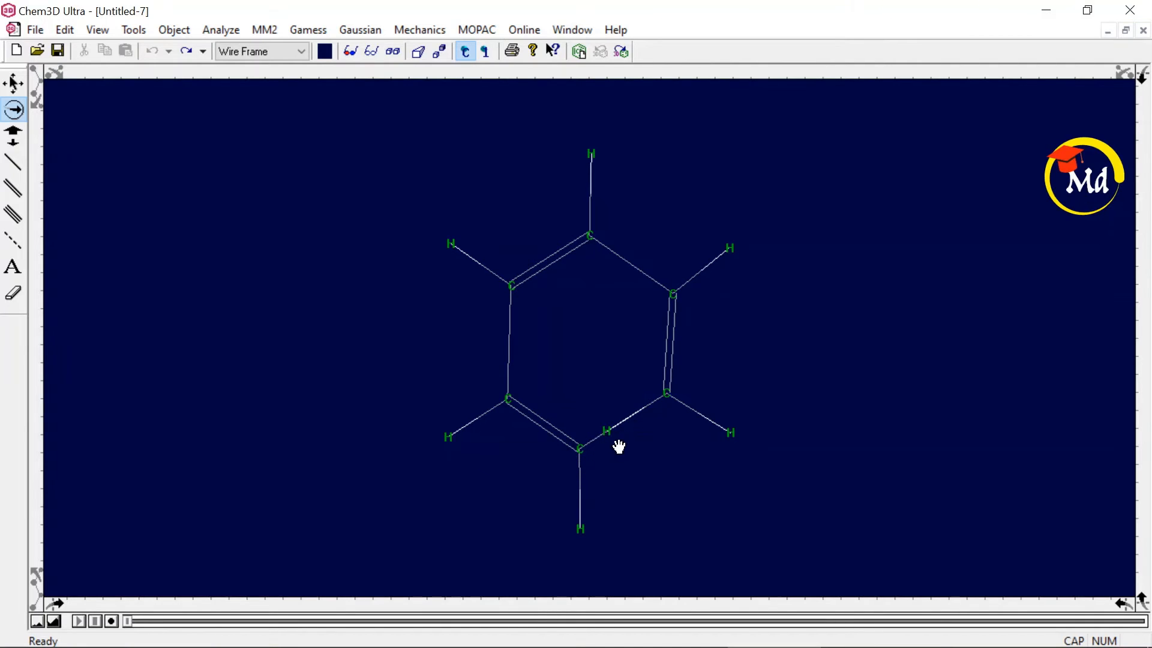
pyautogui.moveTo(665, 409)
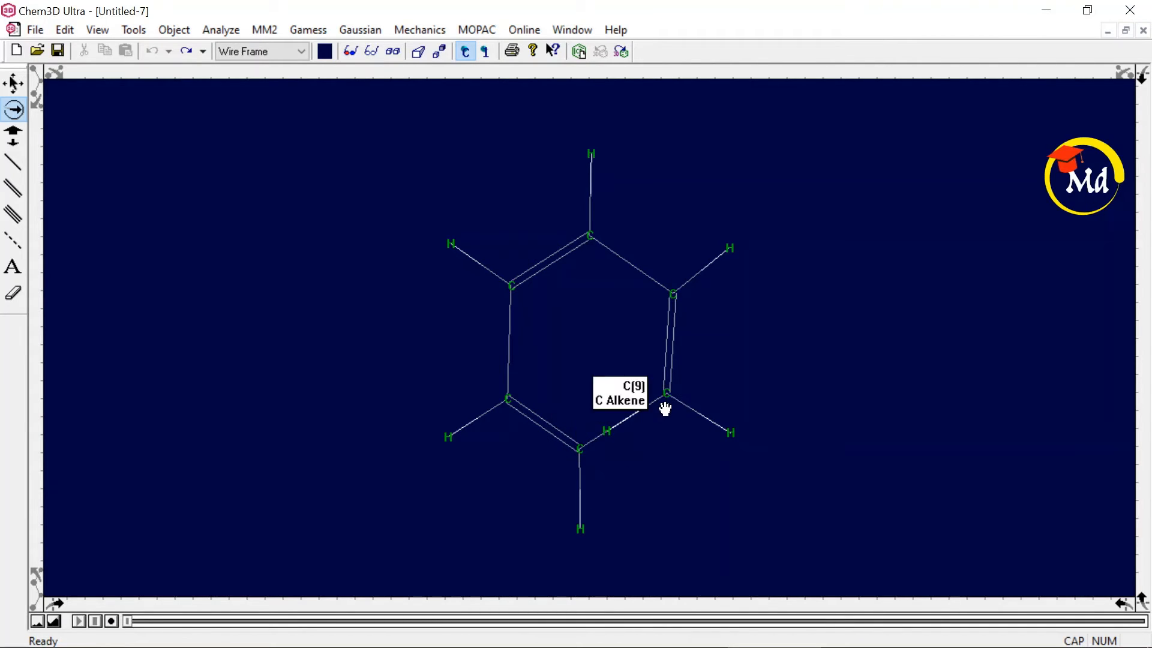
pyautogui.moveTo(579, 457)
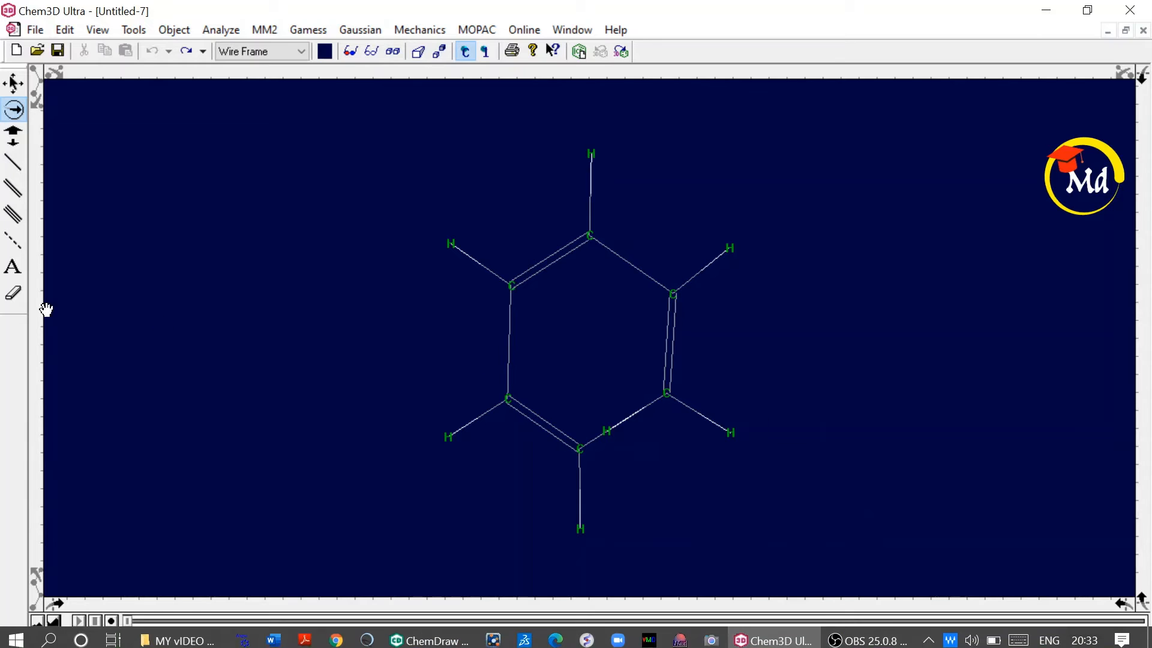
pyautogui.click(12, 159)
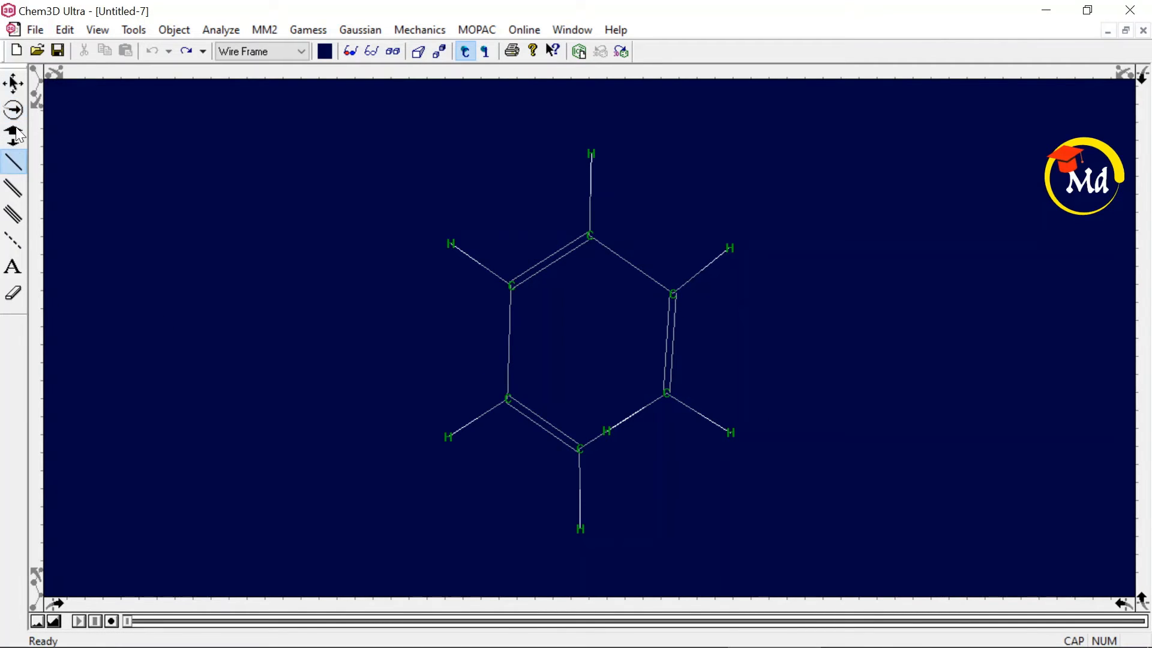
pyautogui.click(581, 449)
pyautogui.moveTo(639, 404); pyautogui.dragTo(666, 395)
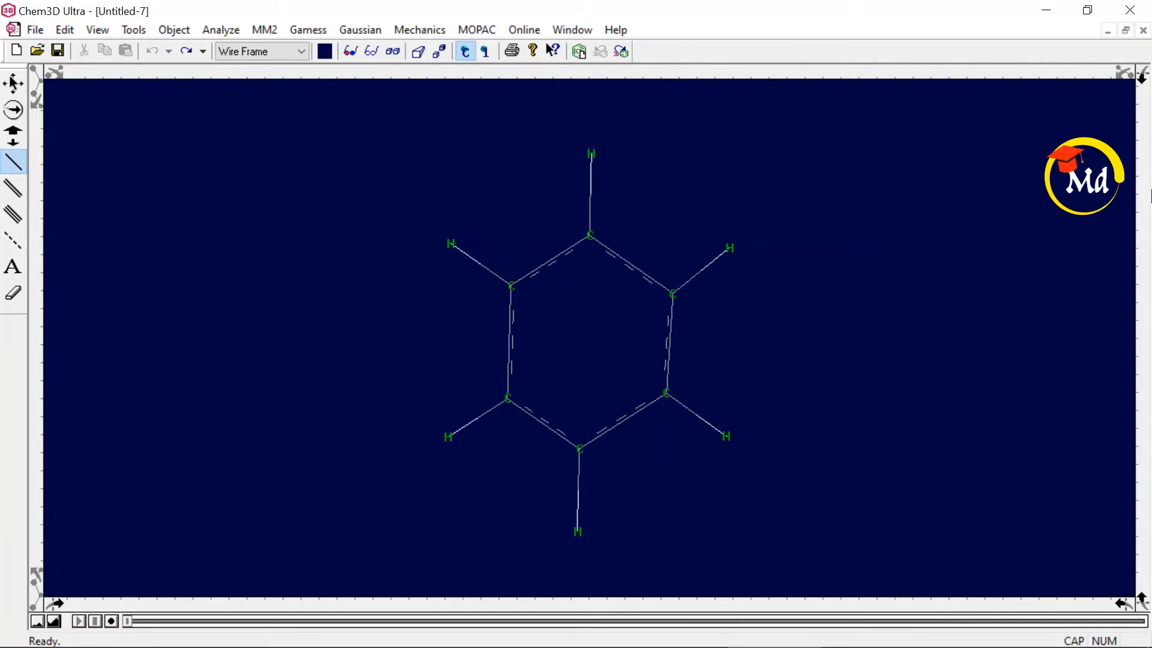
# Try the Sticks and Ball & Stick model types on the benzene molecule.
pyautogui.click(293, 50)
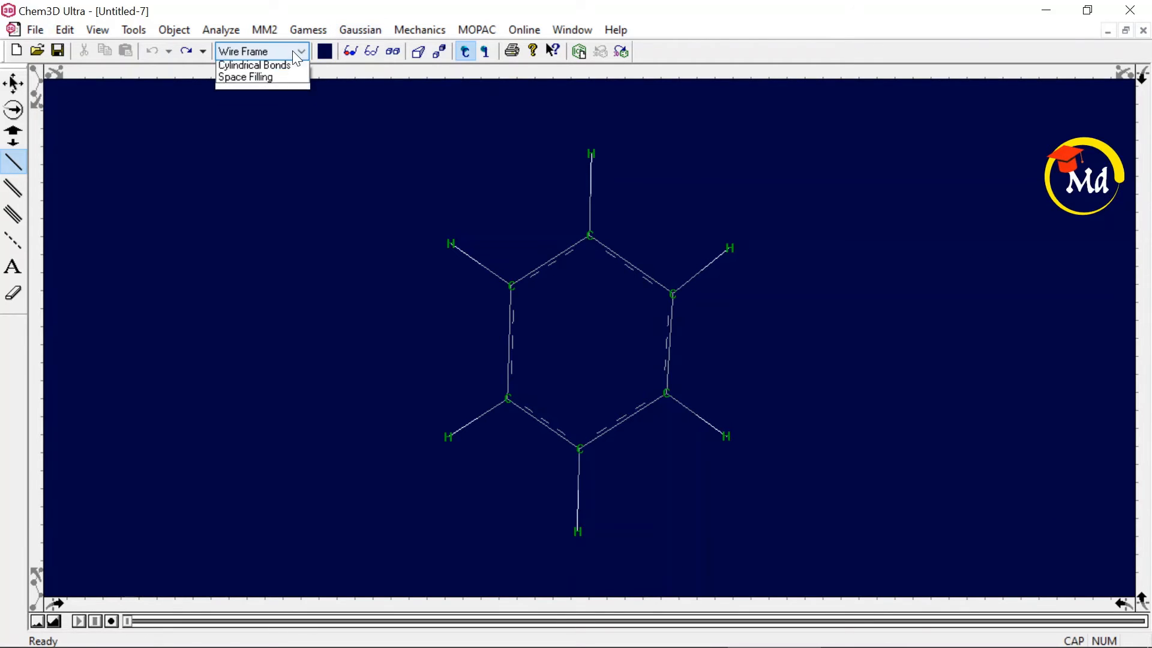
pyautogui.click(279, 77)
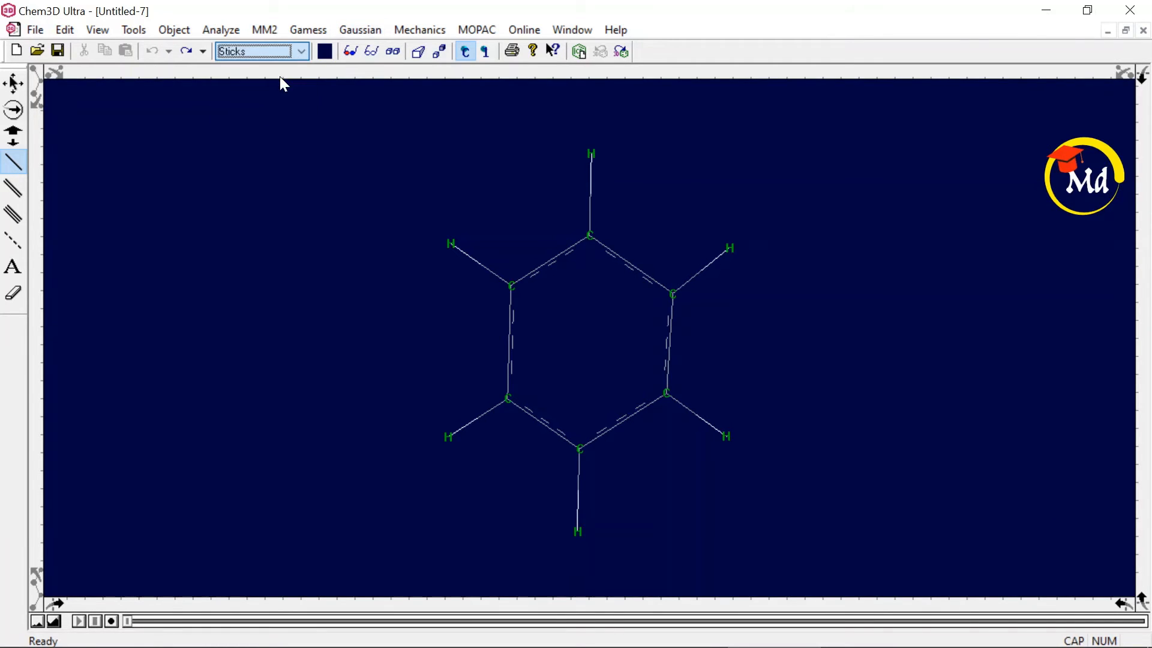
pyautogui.click(301, 51)
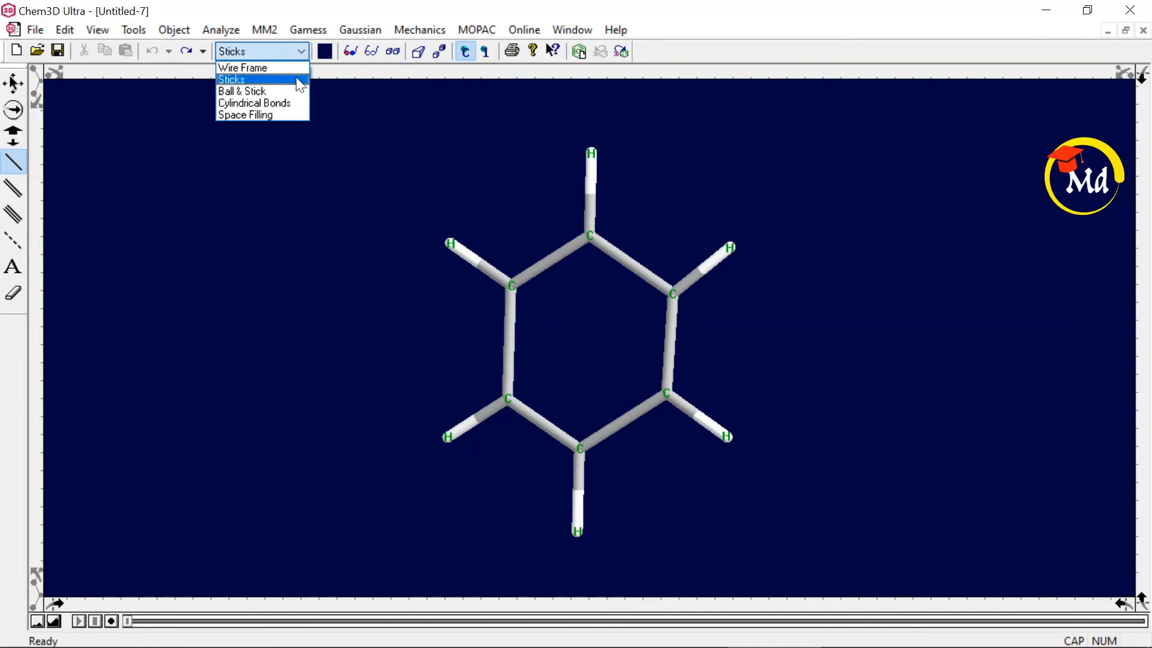
pyautogui.click(284, 90)
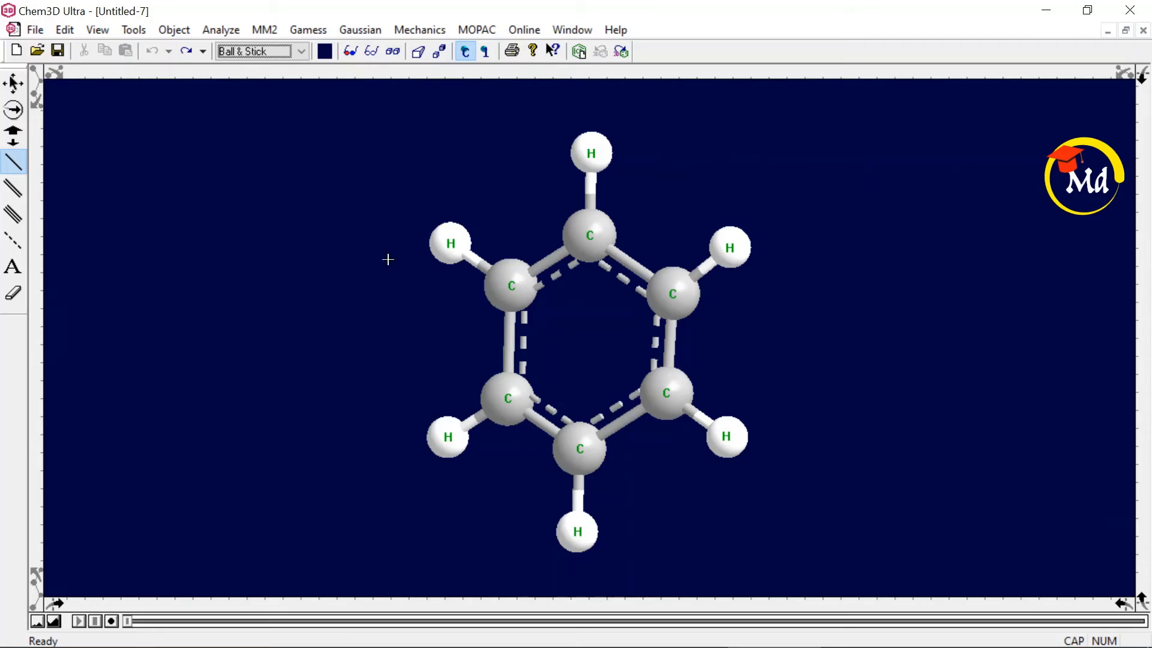
pyautogui.click(325, 51)
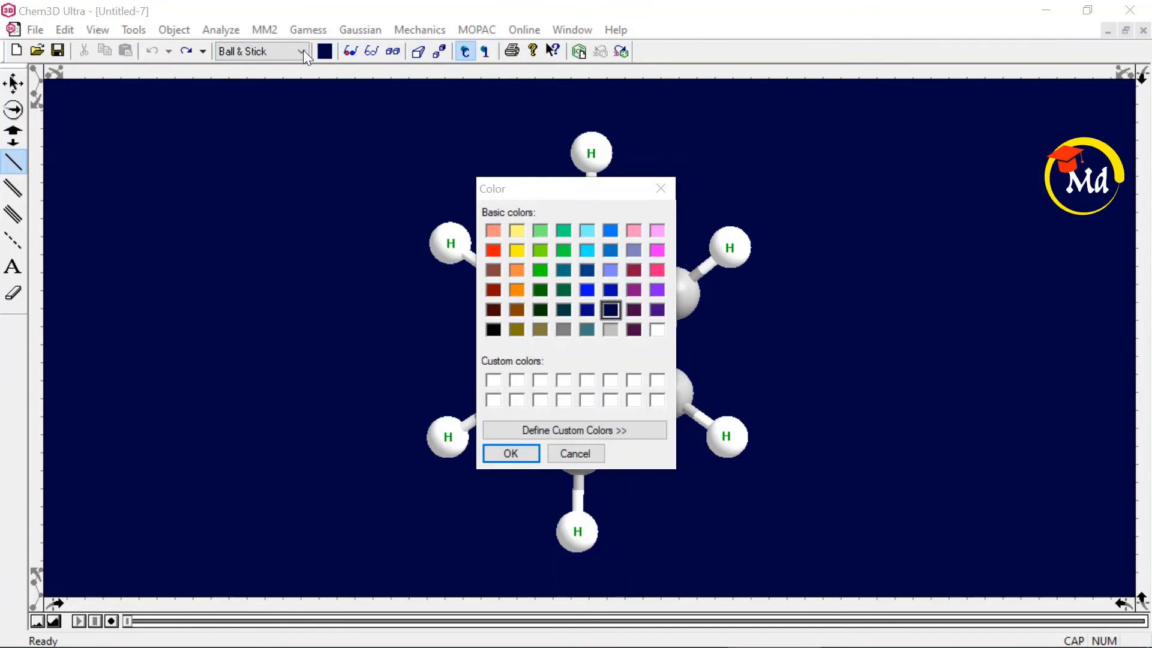
pyautogui.click(660, 188)
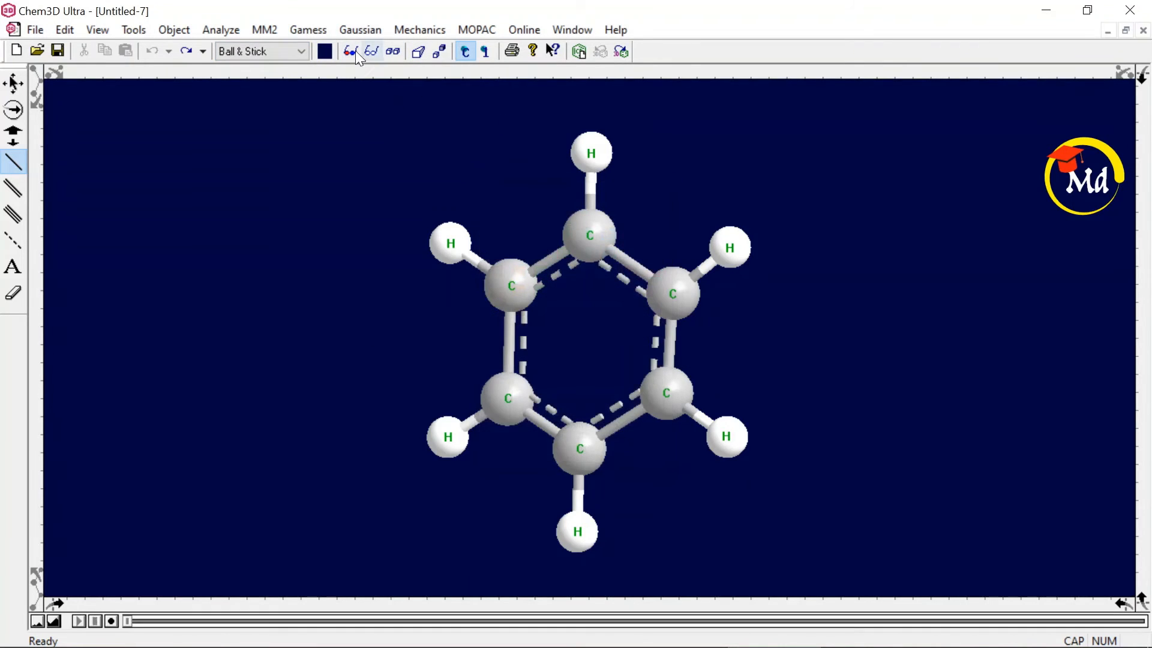
# Show the benzene molecule in the Space Filling model type and set it back to Cylindrical Bonds.
pyautogui.click(303, 52)
pyautogui.click(293, 103)
pyautogui.click(306, 52)
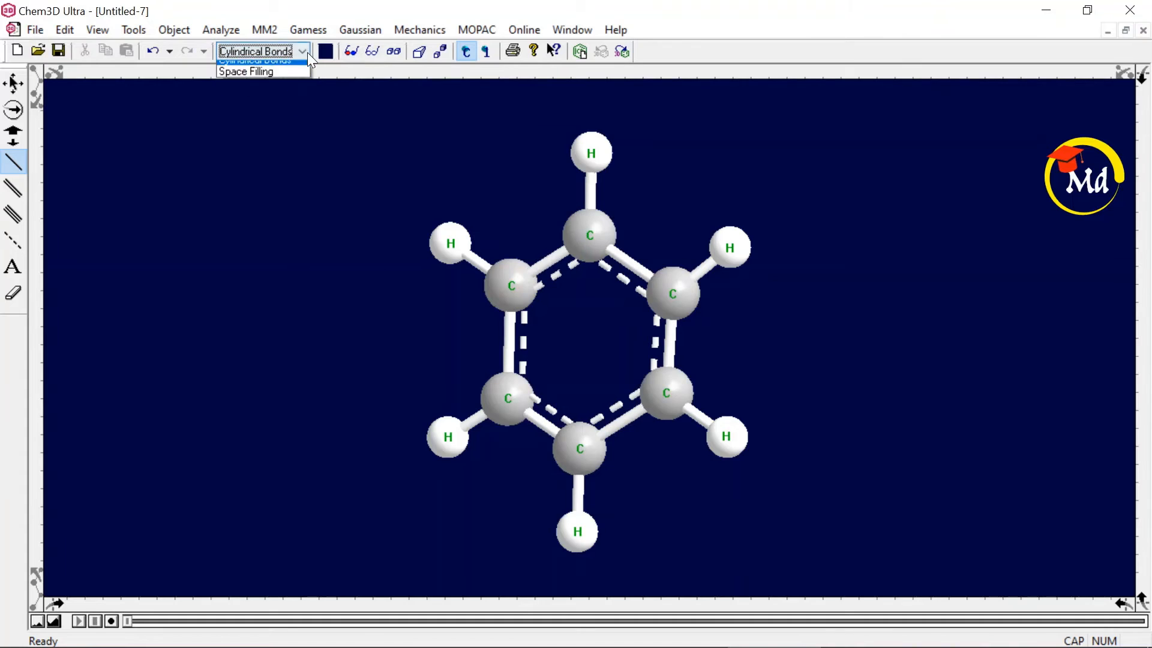
pyautogui.click(293, 109)
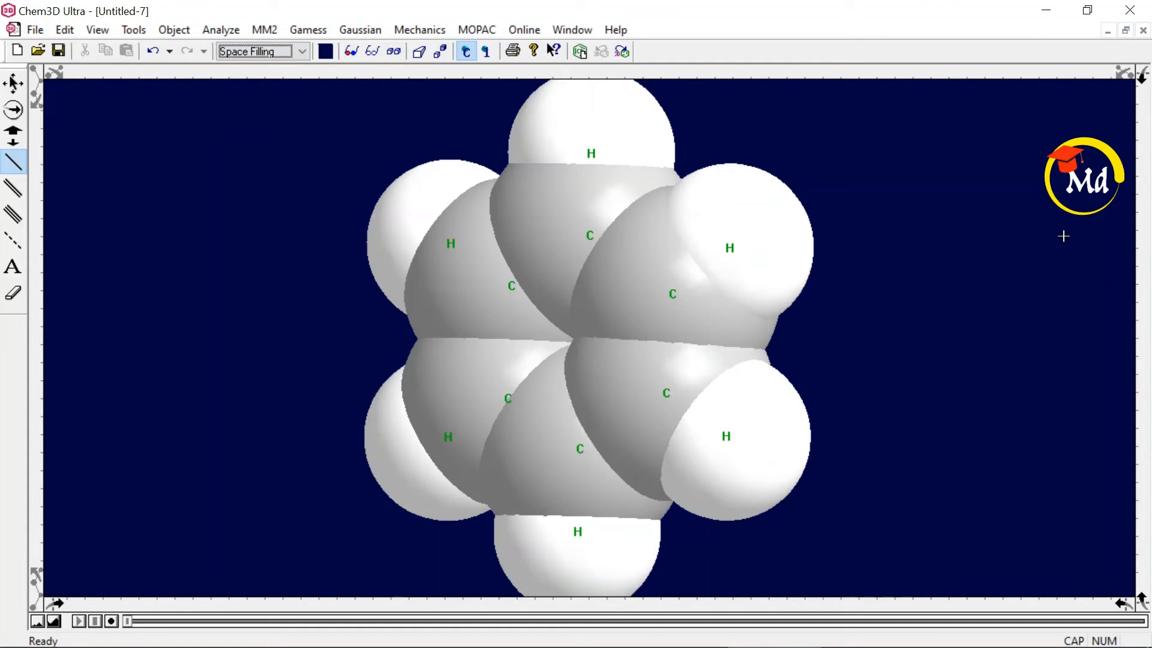
pyautogui.click(303, 51)
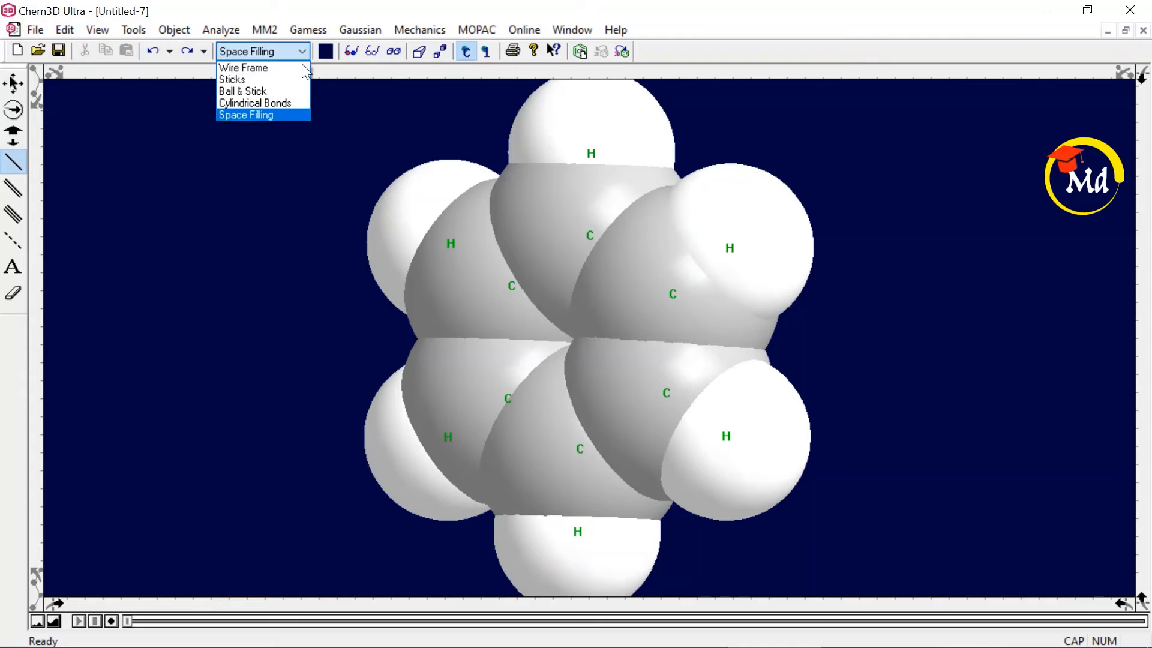
pyautogui.click(273, 102)
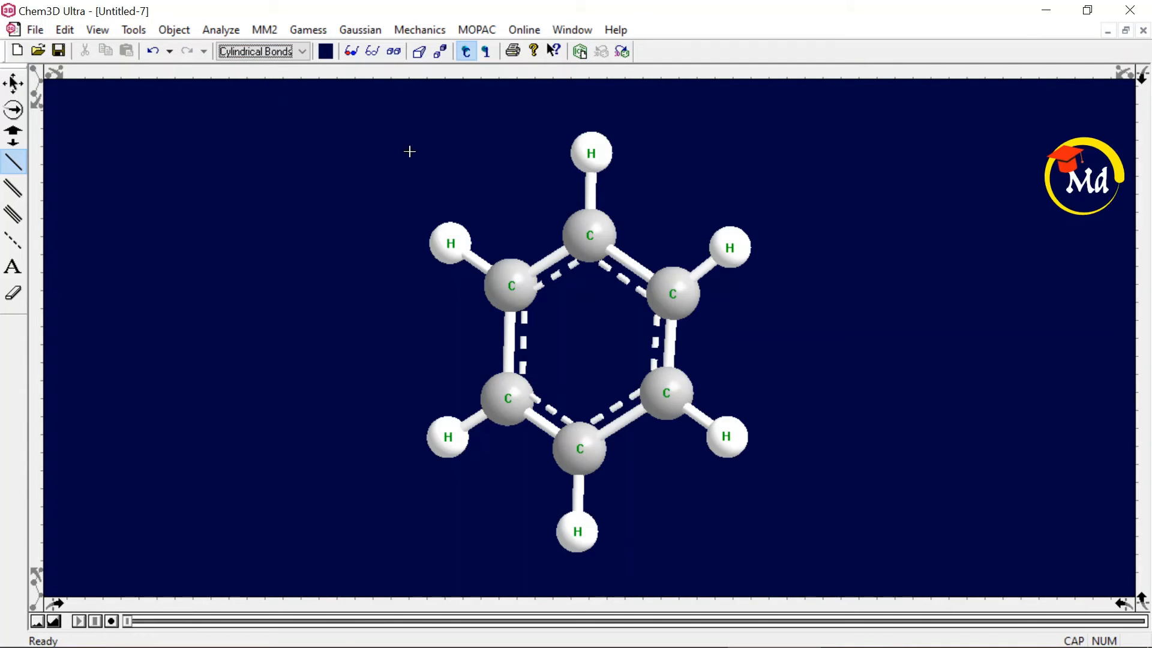
# Switch the benzene model to the depth-colored view and rotate it slightly about the Z axis.
pyautogui.click(372, 56)
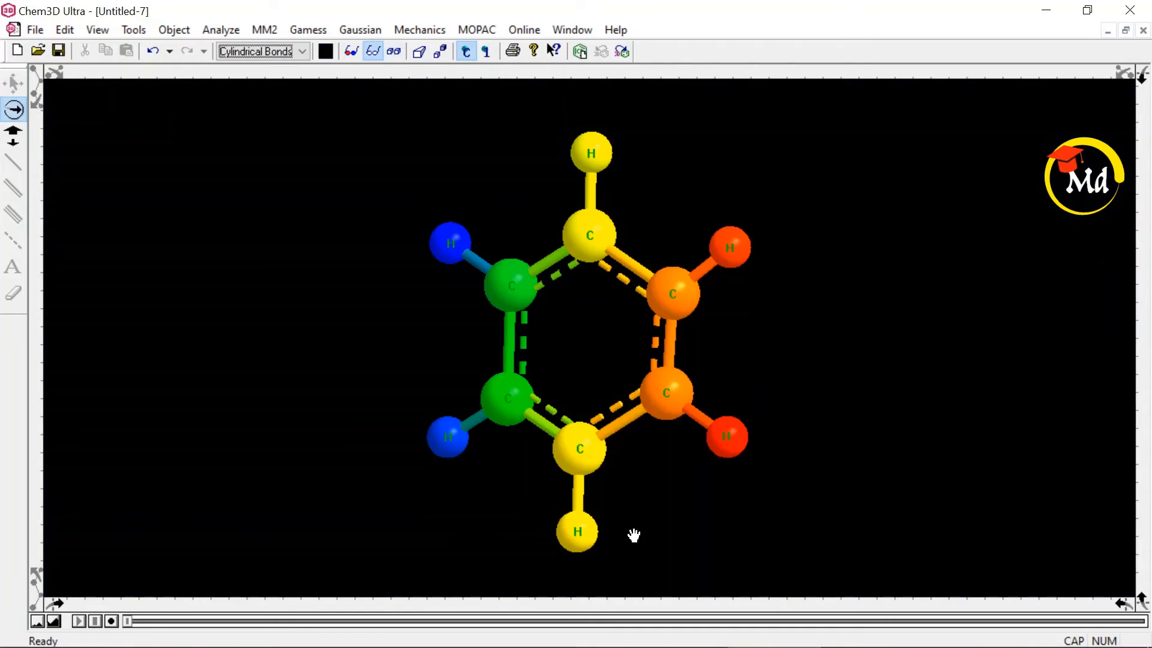
pyautogui.moveTo(1026, 388); pyautogui.dragTo(1146, 363)
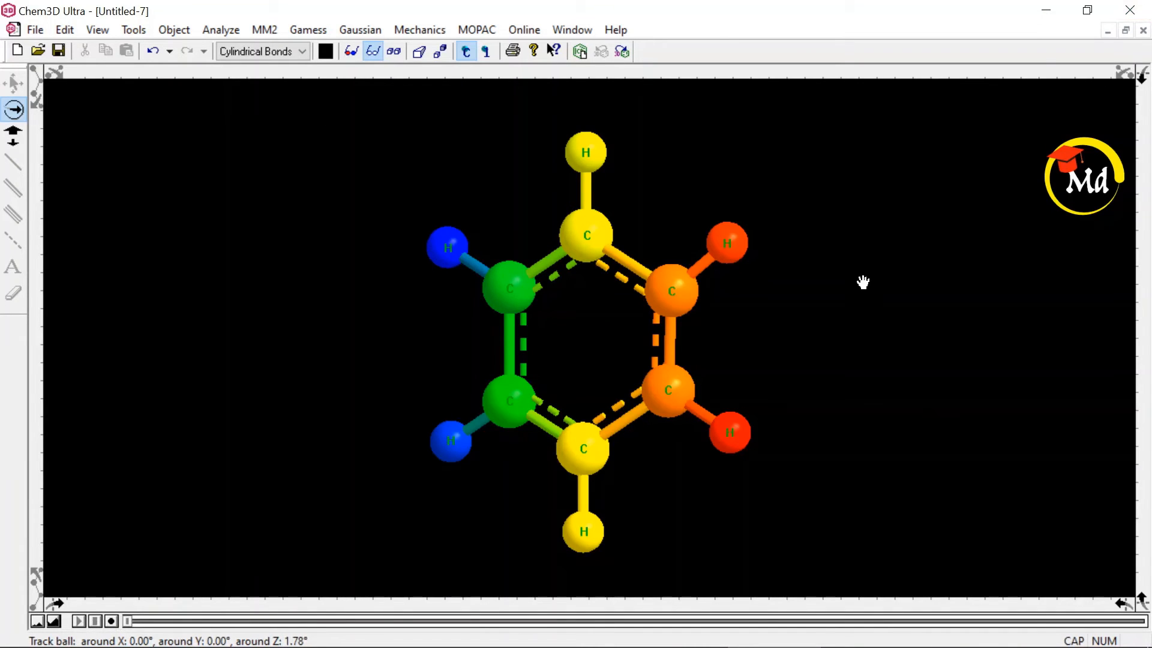
pyautogui.moveTo(663, 383)
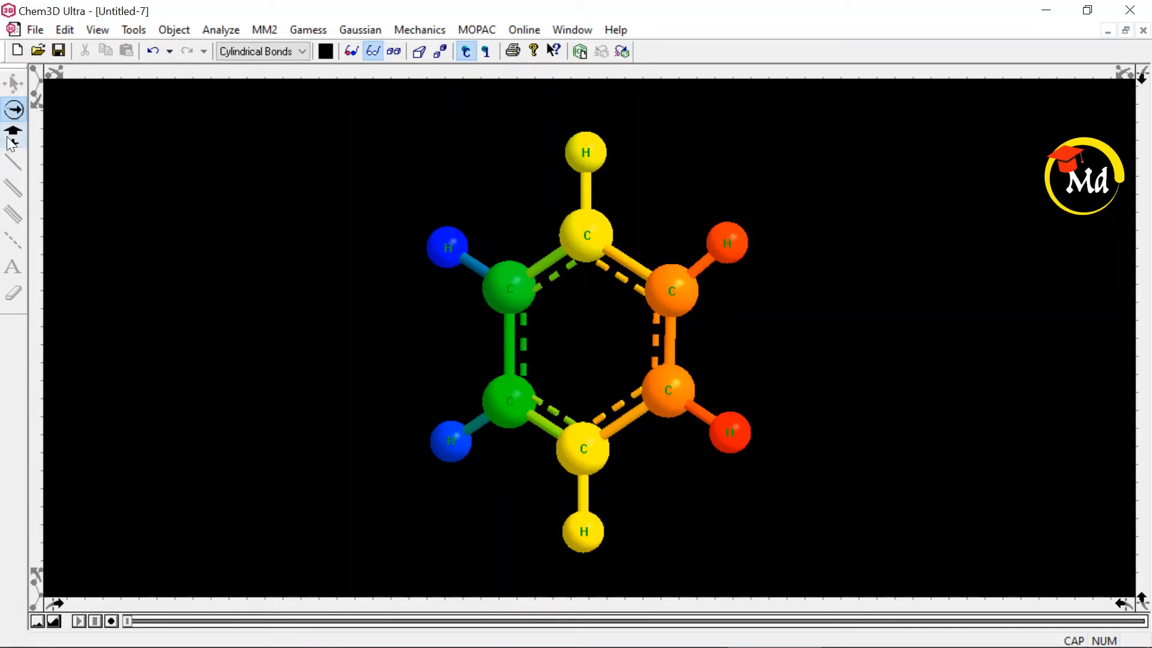
pyautogui.click(327, 53)
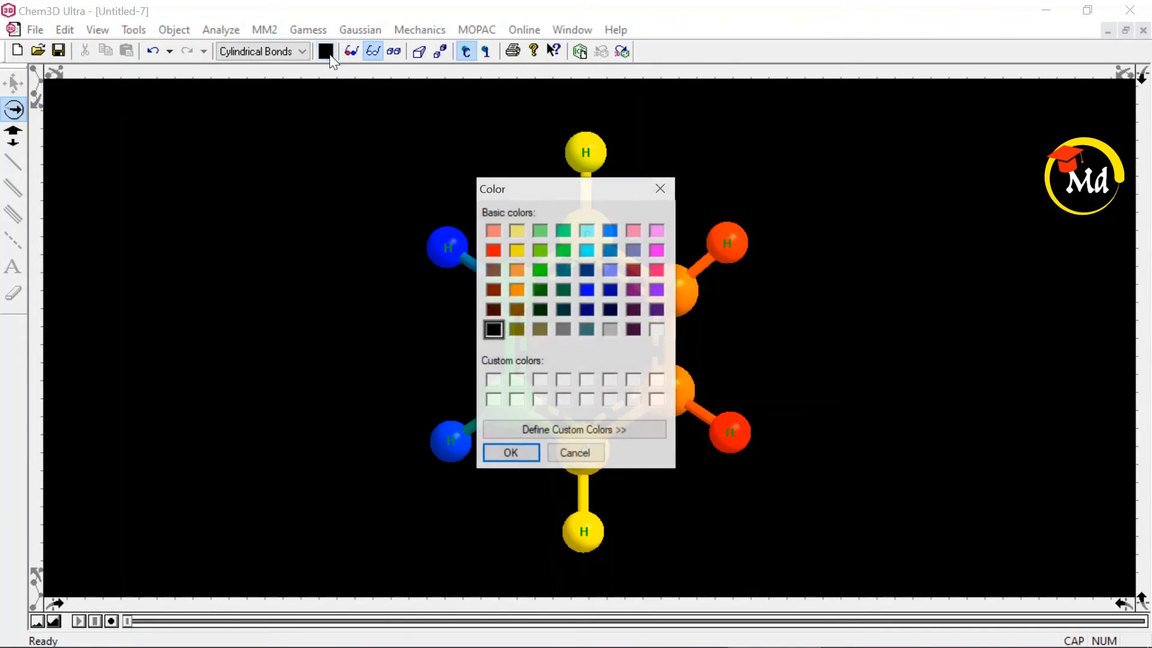
pyautogui.click(667, 186)
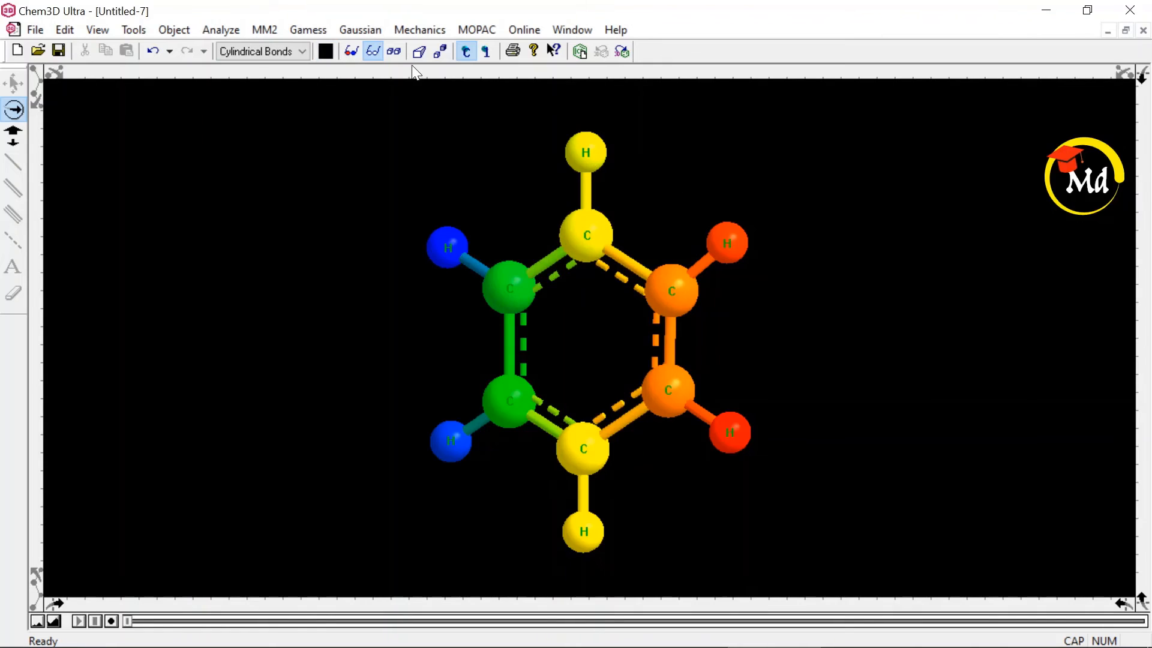
# Switch the benzene model to the red-blue stereo view, keeping the Cylindrical Bonds model type.
pyautogui.click(353, 51)
pyautogui.click(295, 53)
pyautogui.click(279, 53)
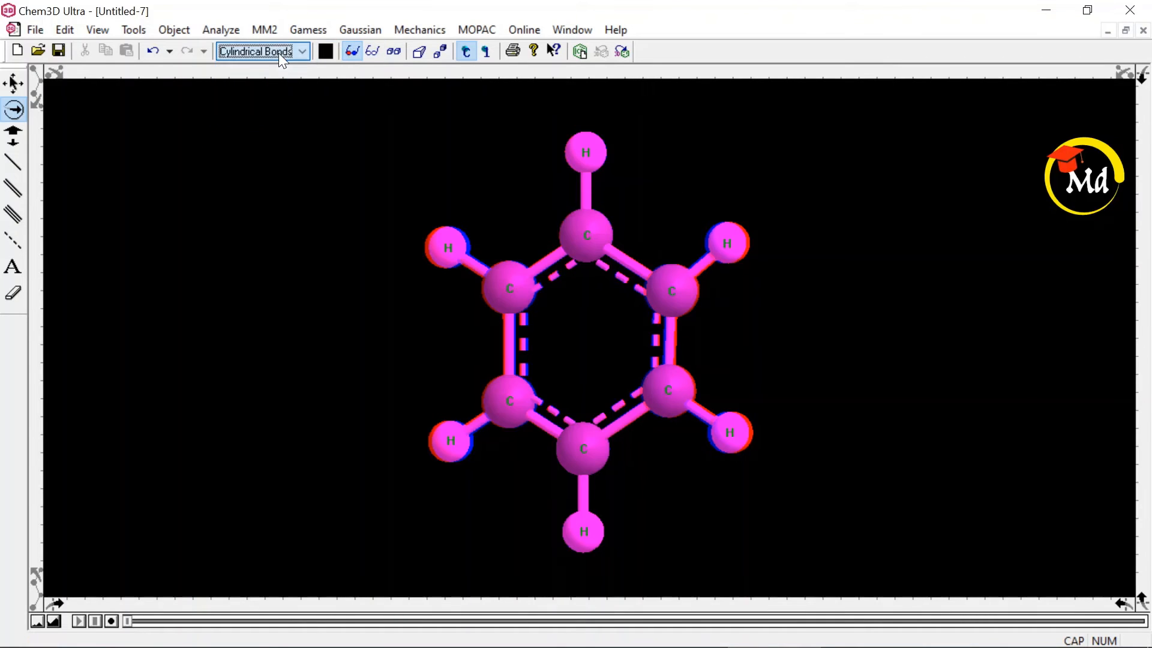
# Draw a single bond outward from the uppermost ring carbon to turn benzene into toluene, and activate the Text tool.
pyautogui.click(13, 167)
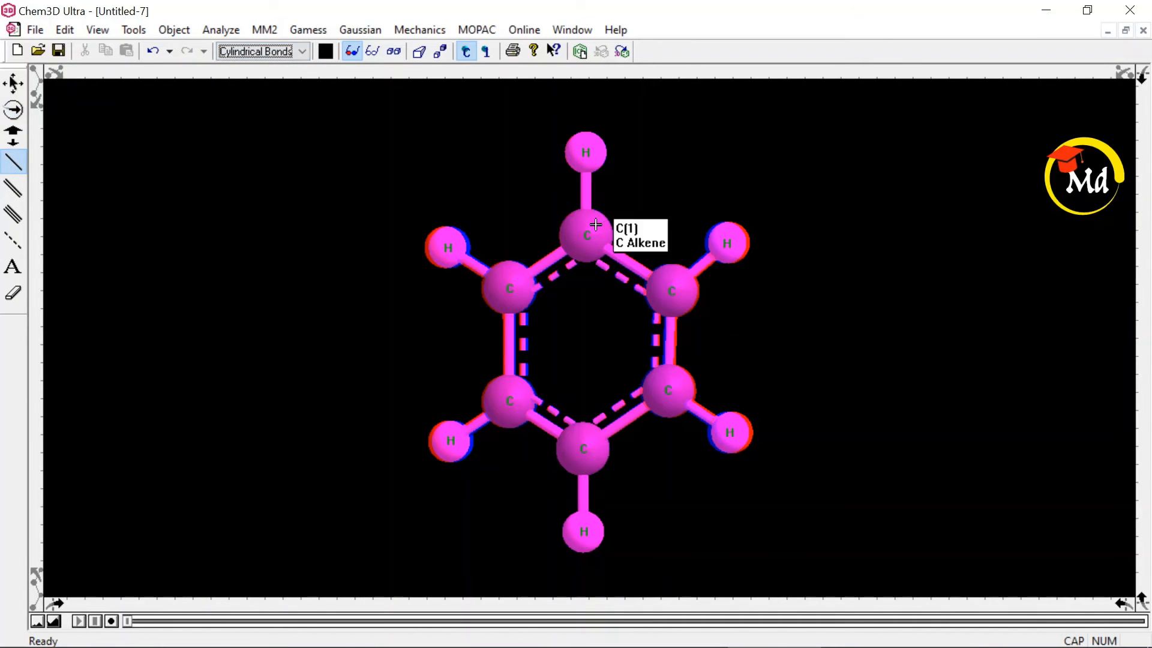
pyautogui.moveTo(585, 231); pyautogui.dragTo(592, 130)
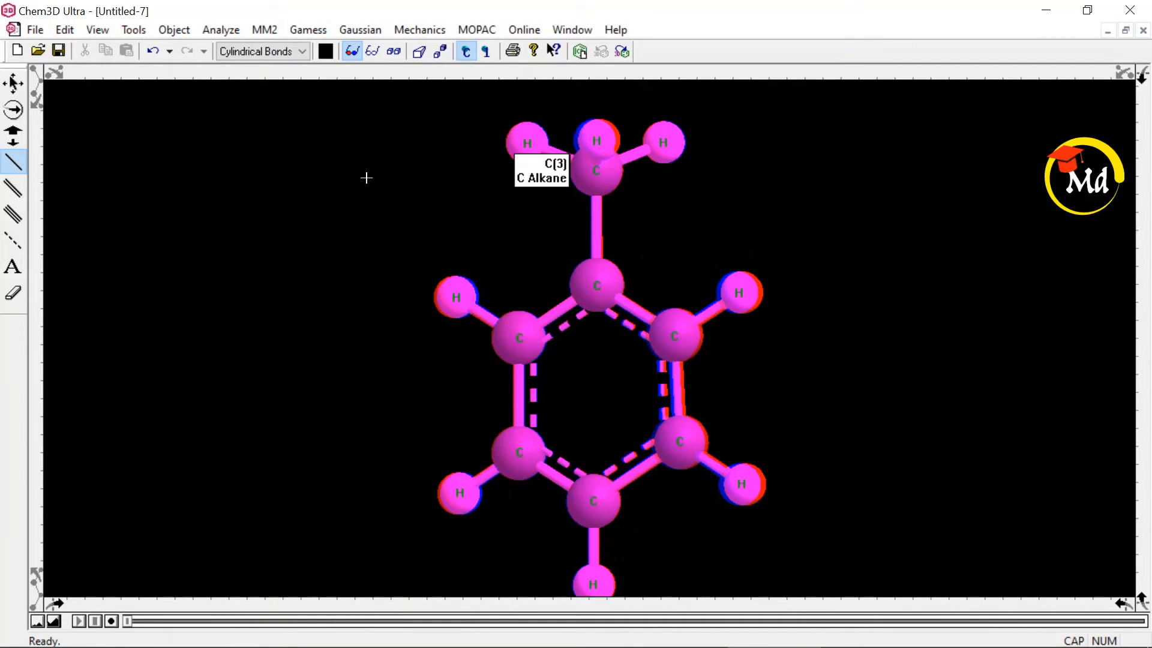
pyautogui.click(12, 266)
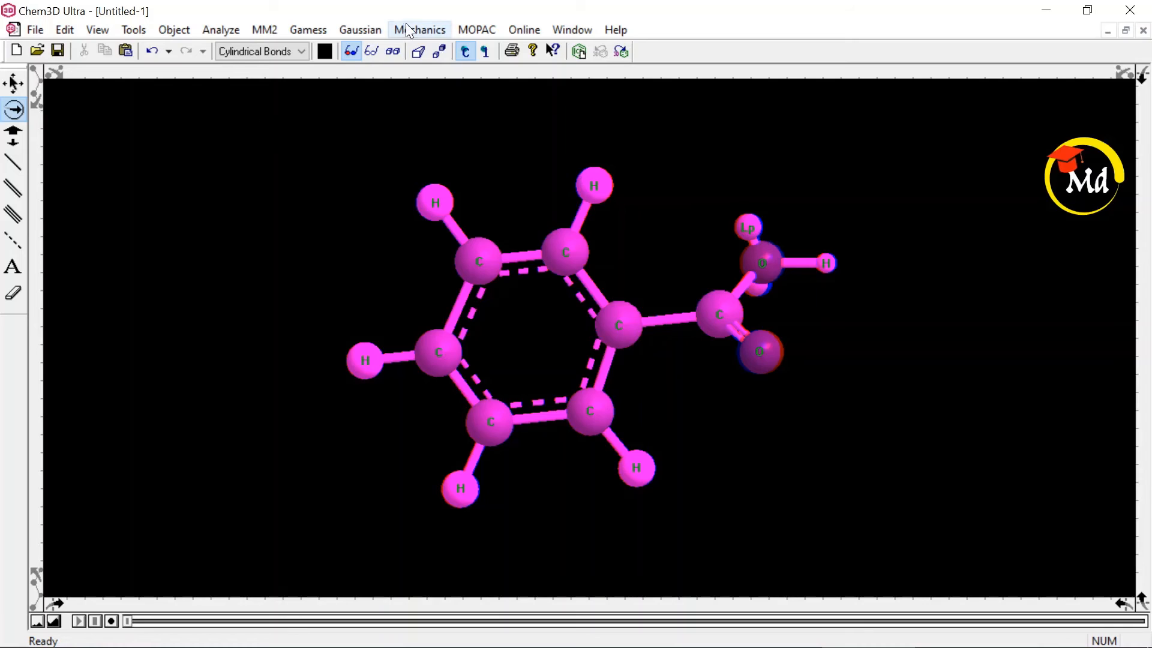
# Switch the benzoic acid model to the depth-colored view and rotate it about the X and Y axes.
pyautogui.click(372, 52)
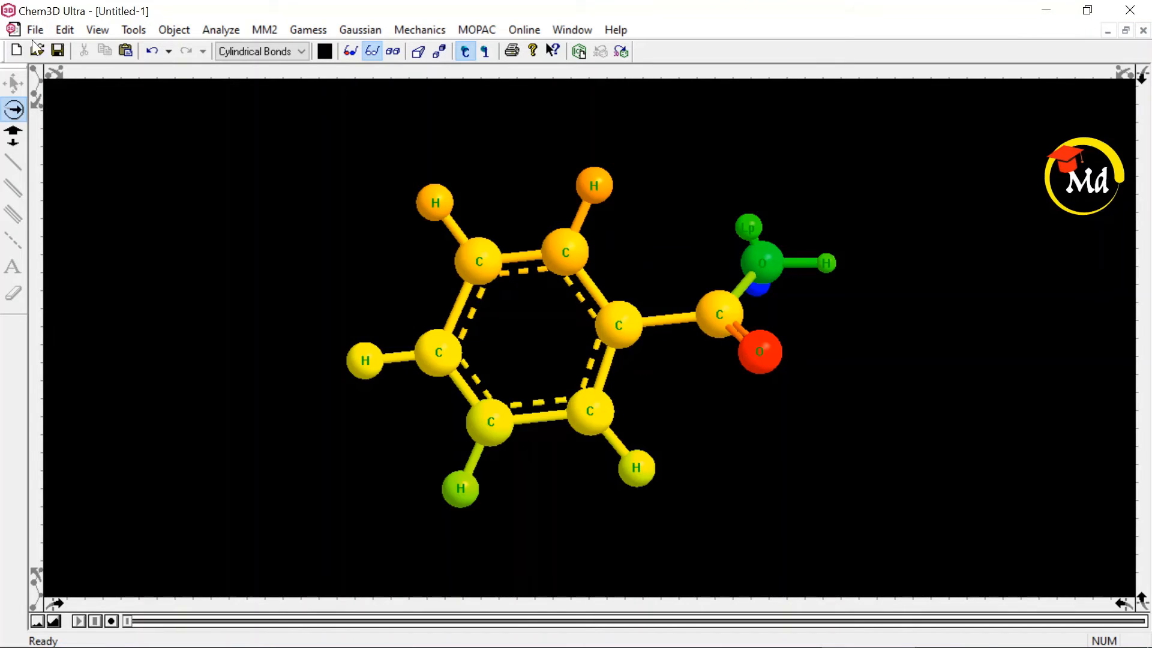
pyautogui.moveTo(760, 277)
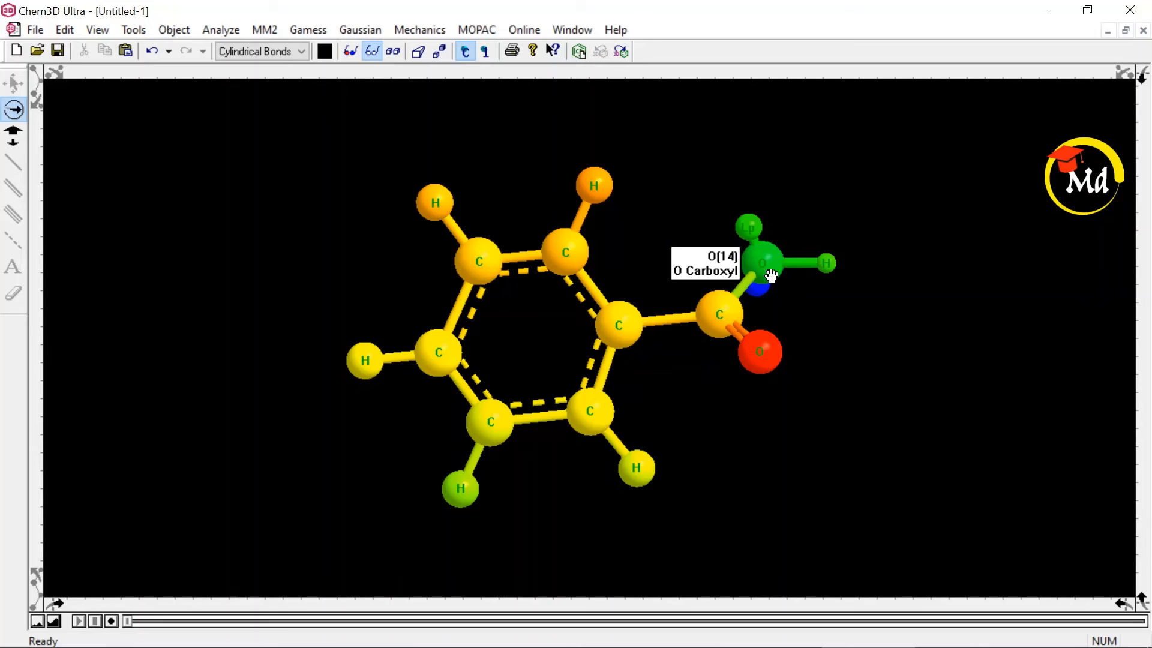
pyautogui.moveTo(768, 265); pyautogui.dragTo(655, 313)
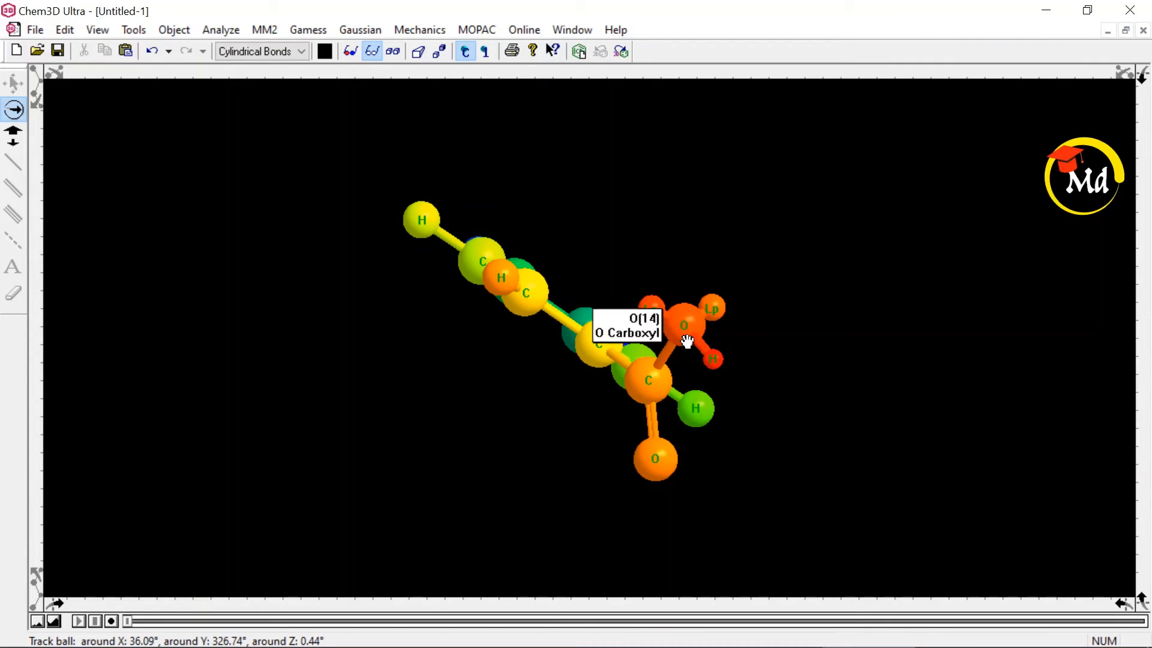
# Rotate the benzoic acid model until its ring faces the view, and switch it to the red-blue stereo view with the Wire Frame model type.
pyautogui.moveTo(695, 372); pyautogui.dragTo(728, 198)
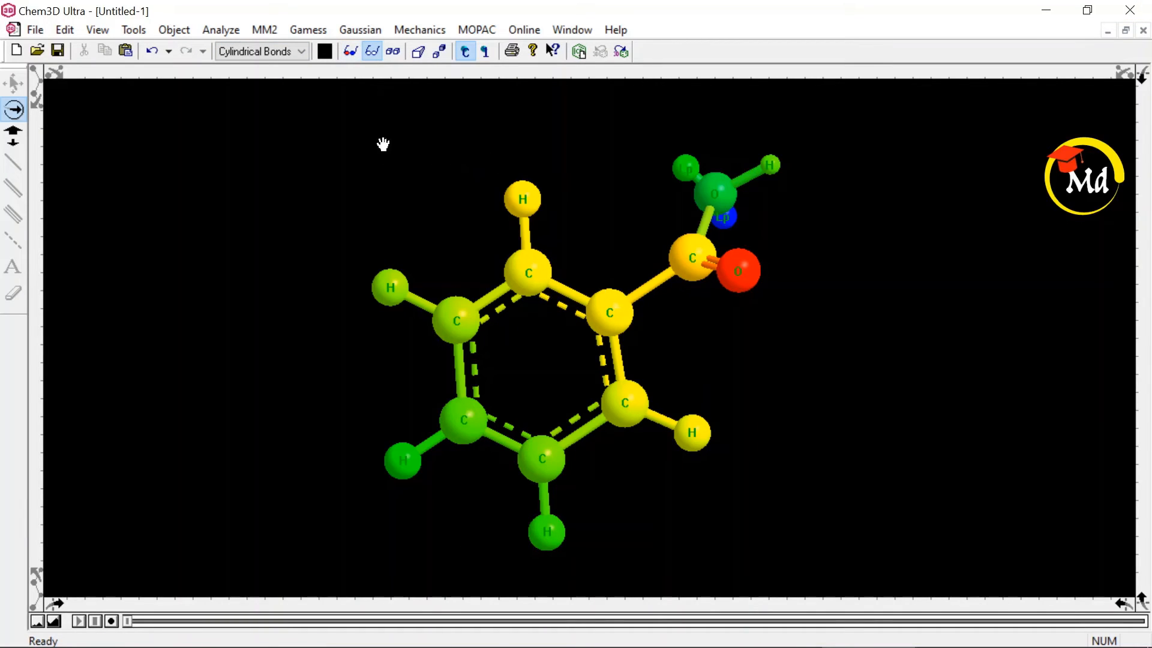
pyautogui.click(347, 53)
pyautogui.click(294, 50)
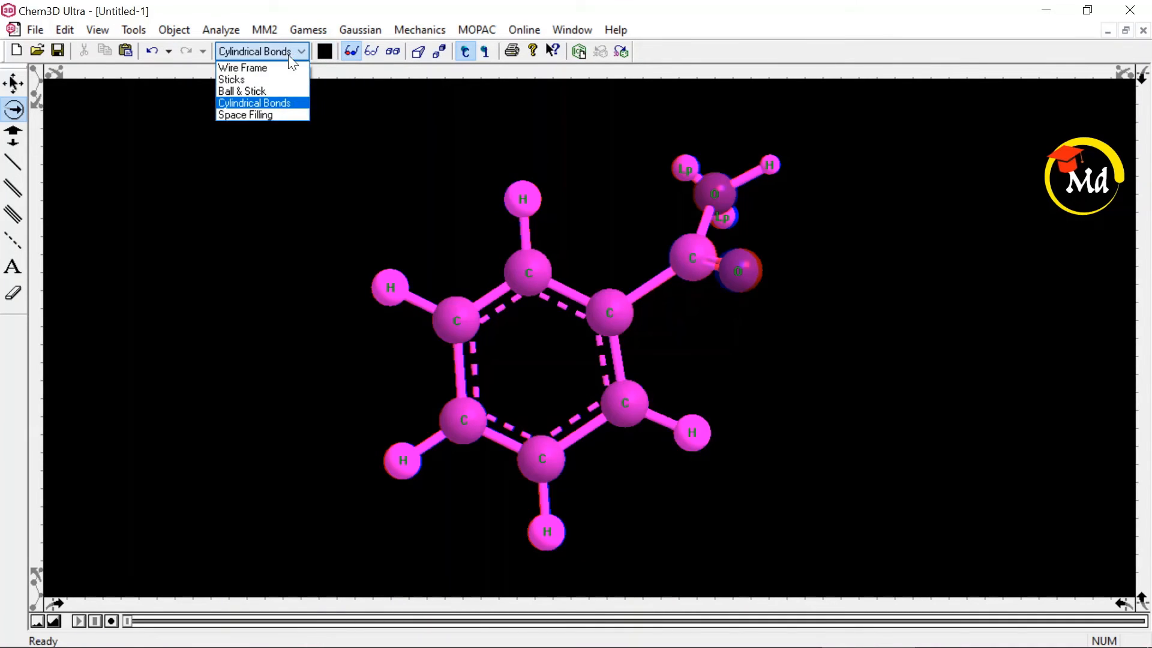
pyautogui.click(258, 64)
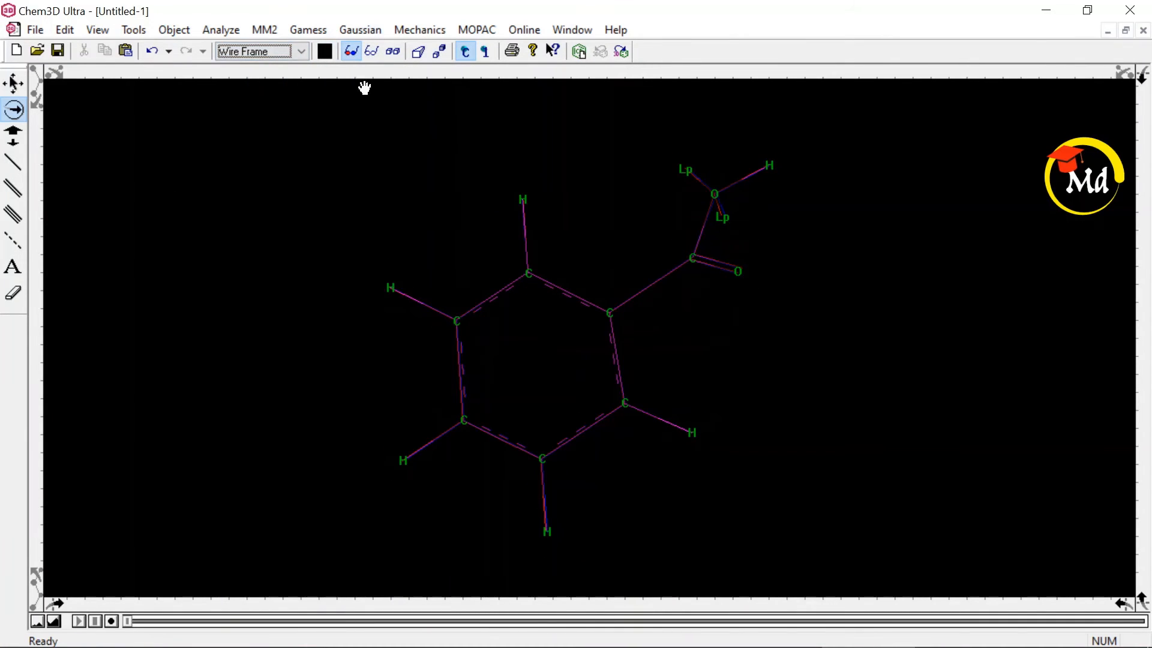
# Draw a single bond outward from the ring carbon opposite the carboxyl group and relabel the new carbon as NO2.
pyautogui.click(14, 162)
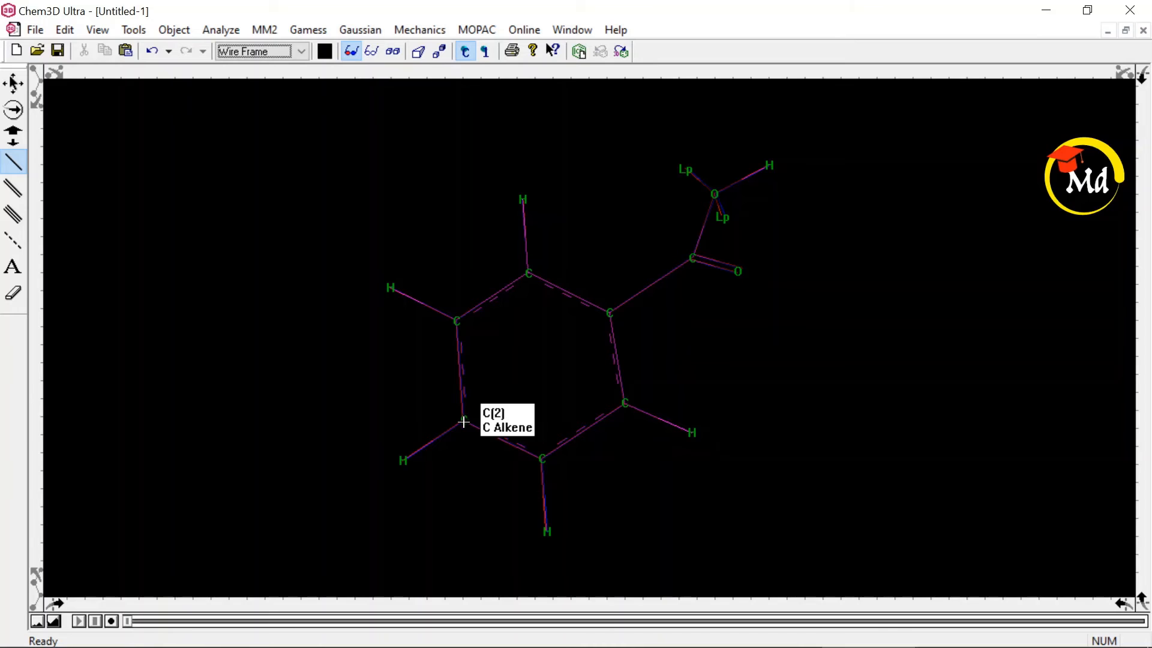
pyautogui.moveTo(464, 421); pyautogui.dragTo(374, 429)
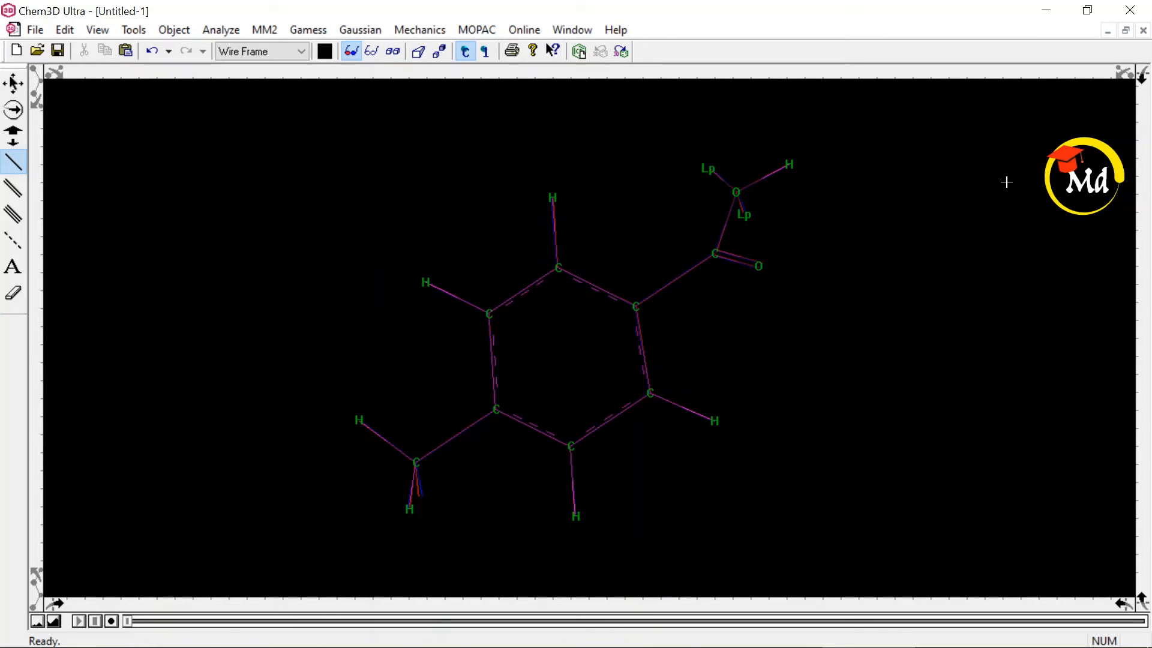
pyautogui.click(13, 267)
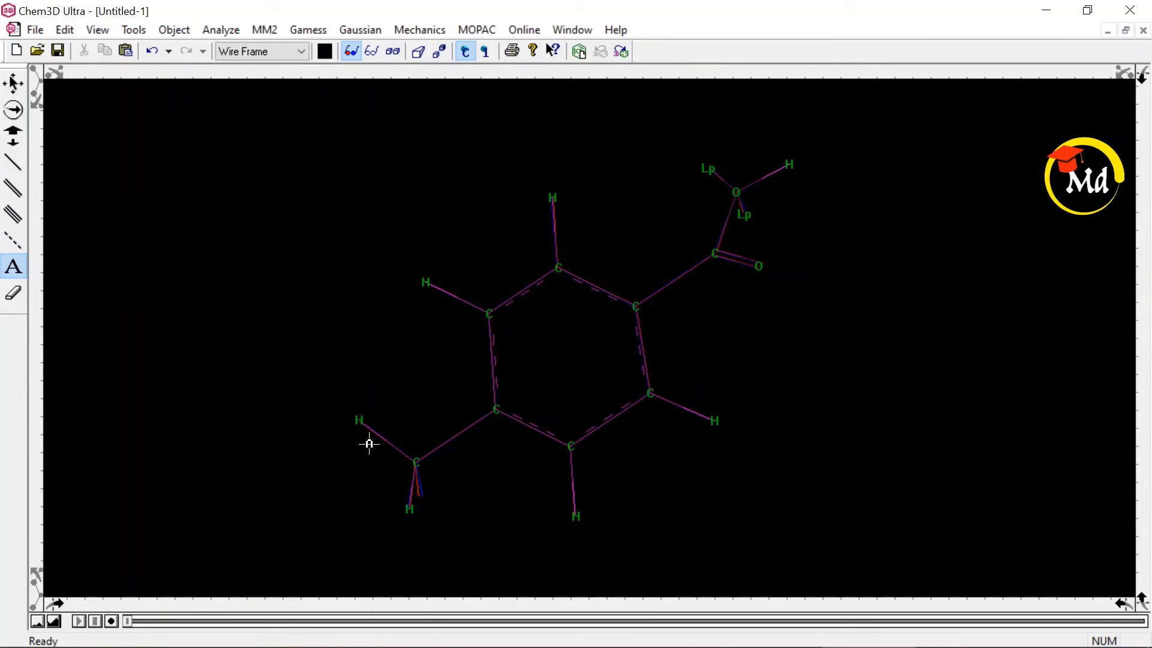
pyautogui.click(459, 457)
pyautogui.press('capslock')
pyautogui.press('BackSpace')
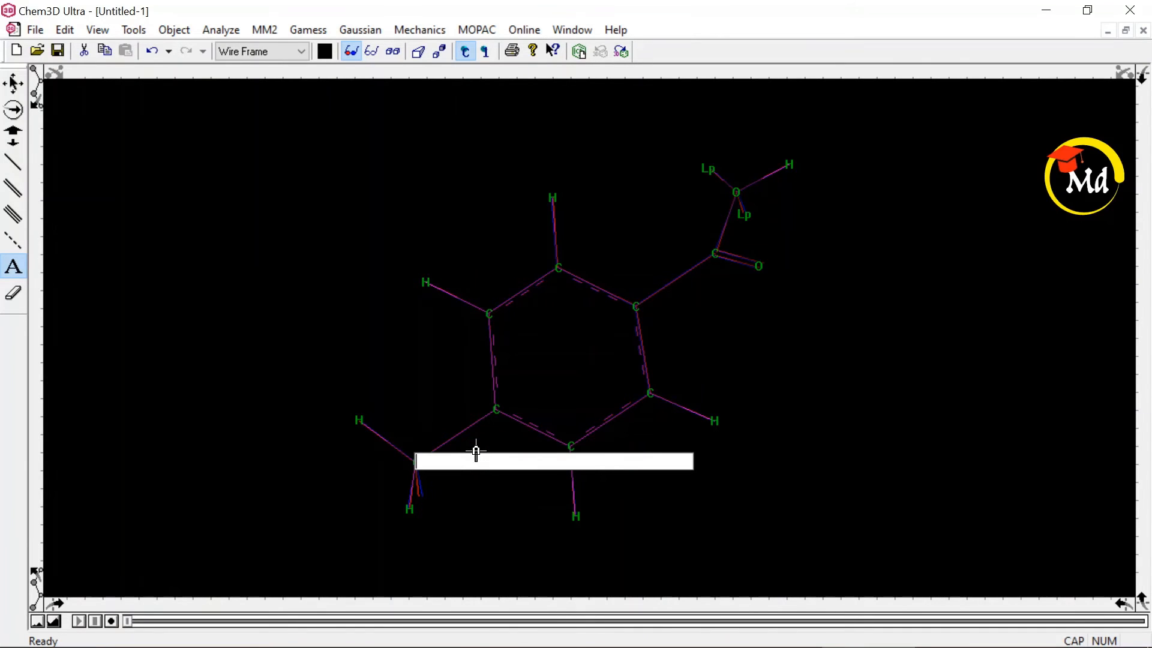
pyautogui.write('NO2')
pyautogui.press('Return')
pyautogui.press('capslock')
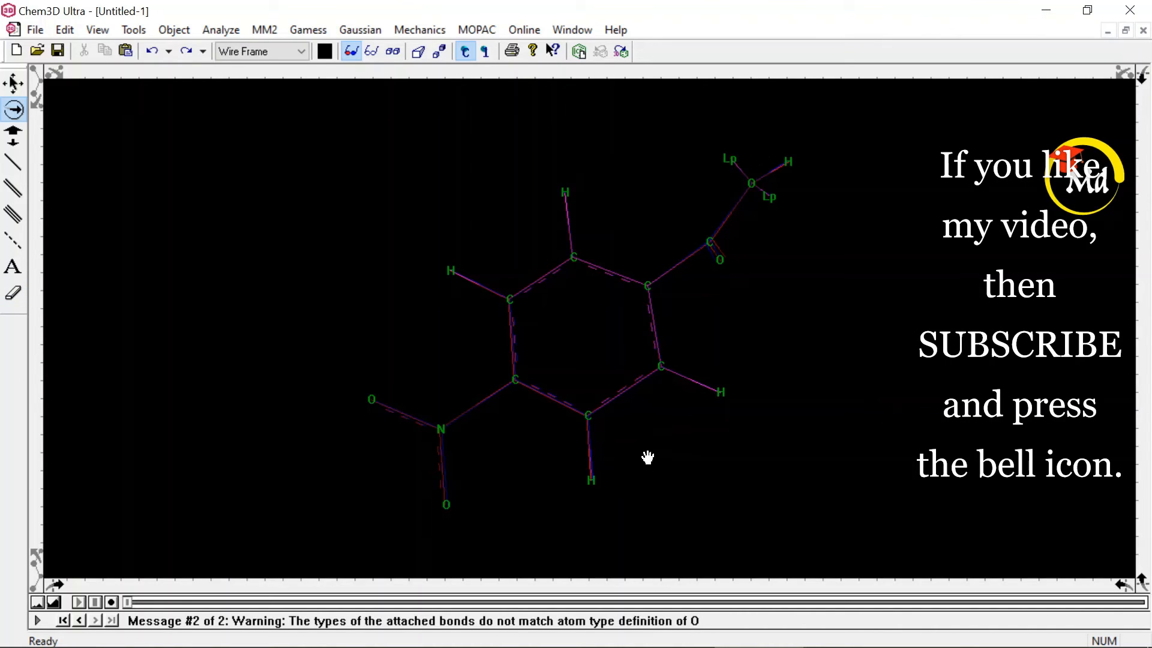
# Switch the nitrobenzoic acid model to the depth-colored view with Cylindrical Bonds and rotate it about its axes.
pyautogui.click(373, 52)
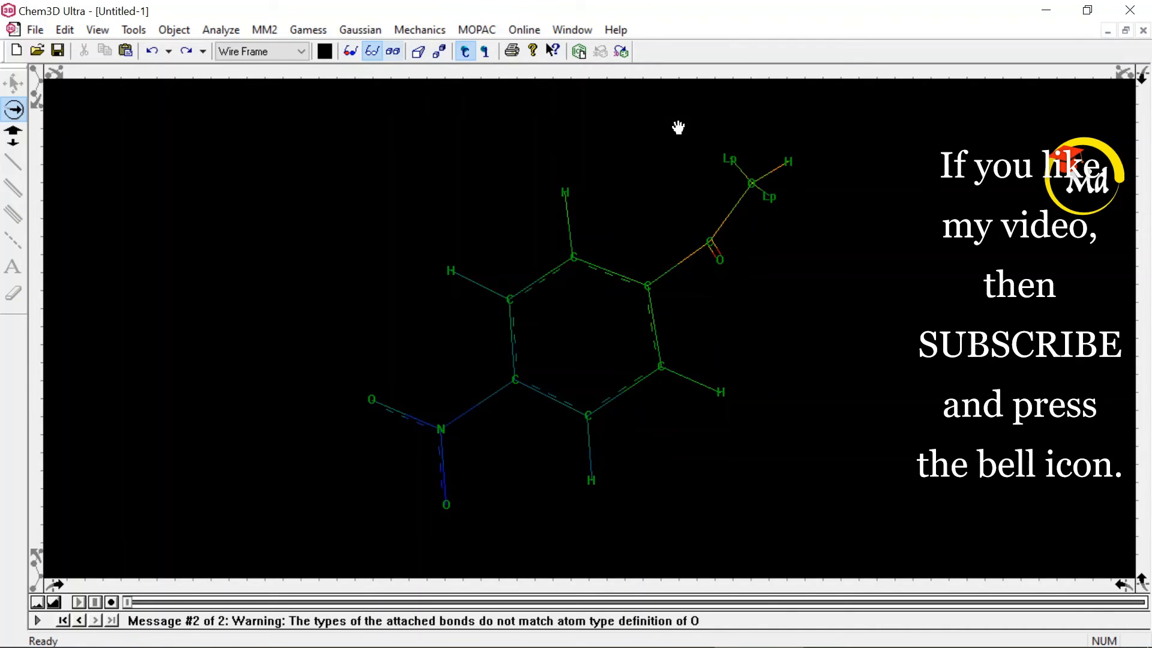
pyautogui.click(296, 54)
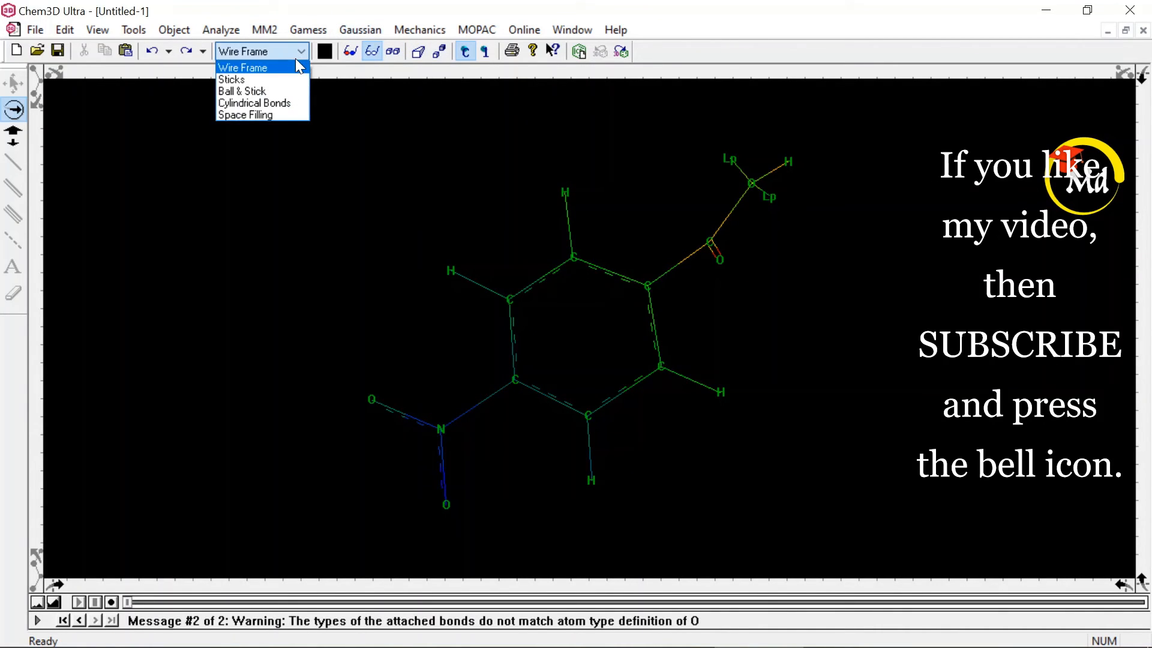
pyautogui.click(287, 101)
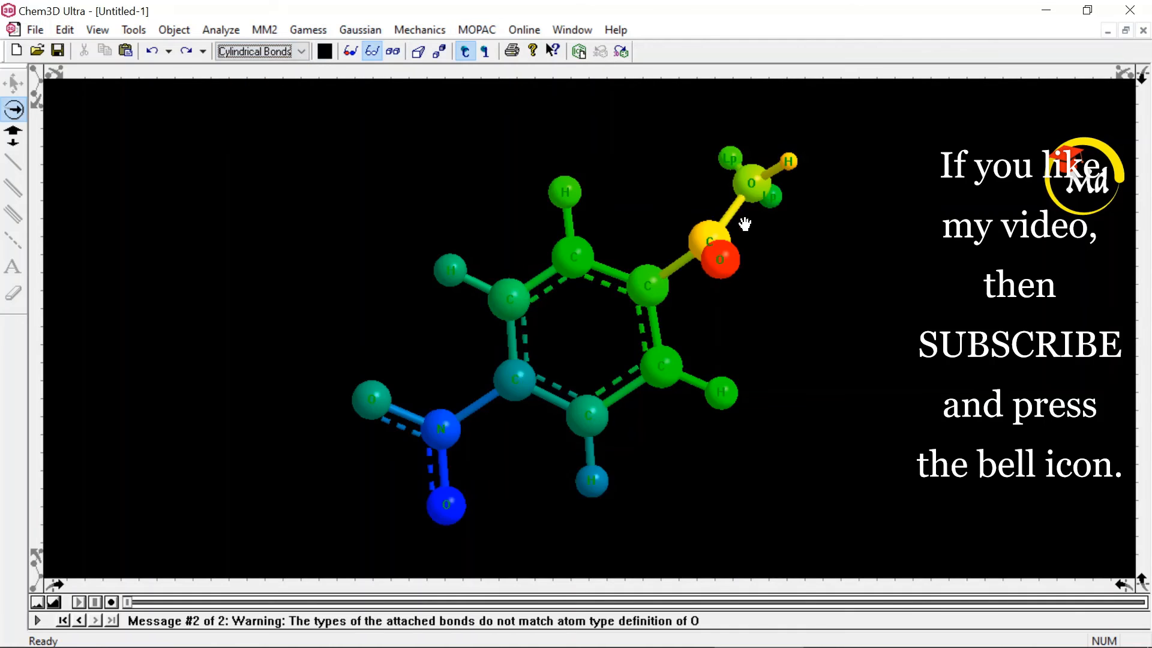
pyautogui.moveTo(744, 224); pyautogui.dragTo(835, 314)
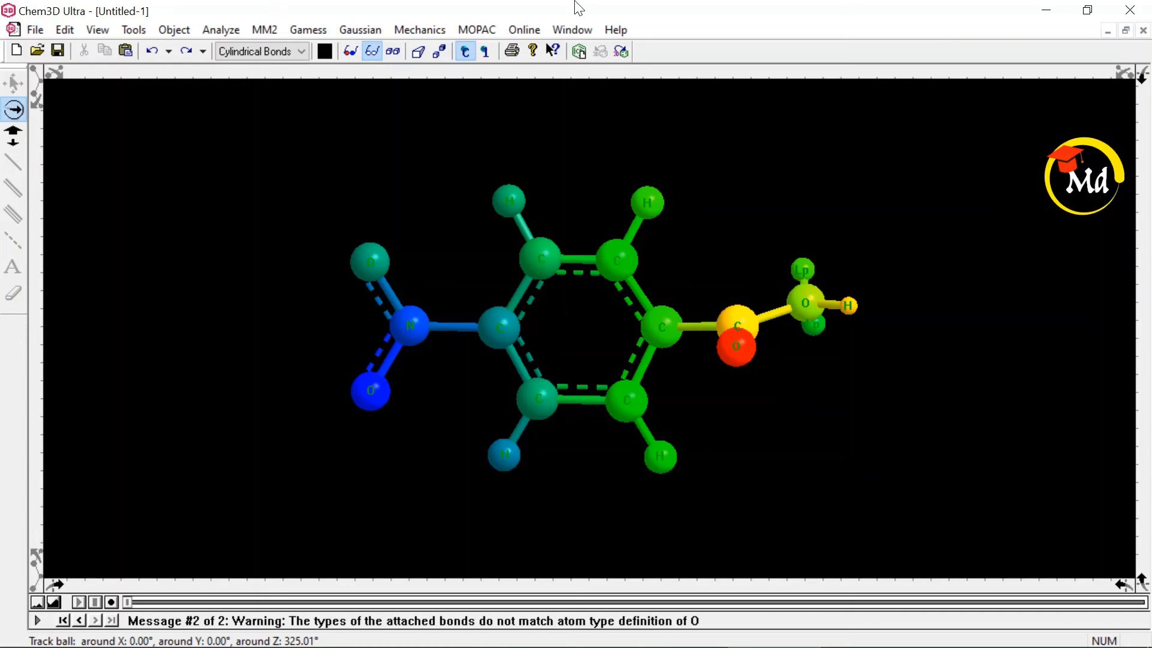
# Create a new empty model and set its background to a very dark navy blue.
pyautogui.click(32, 30)
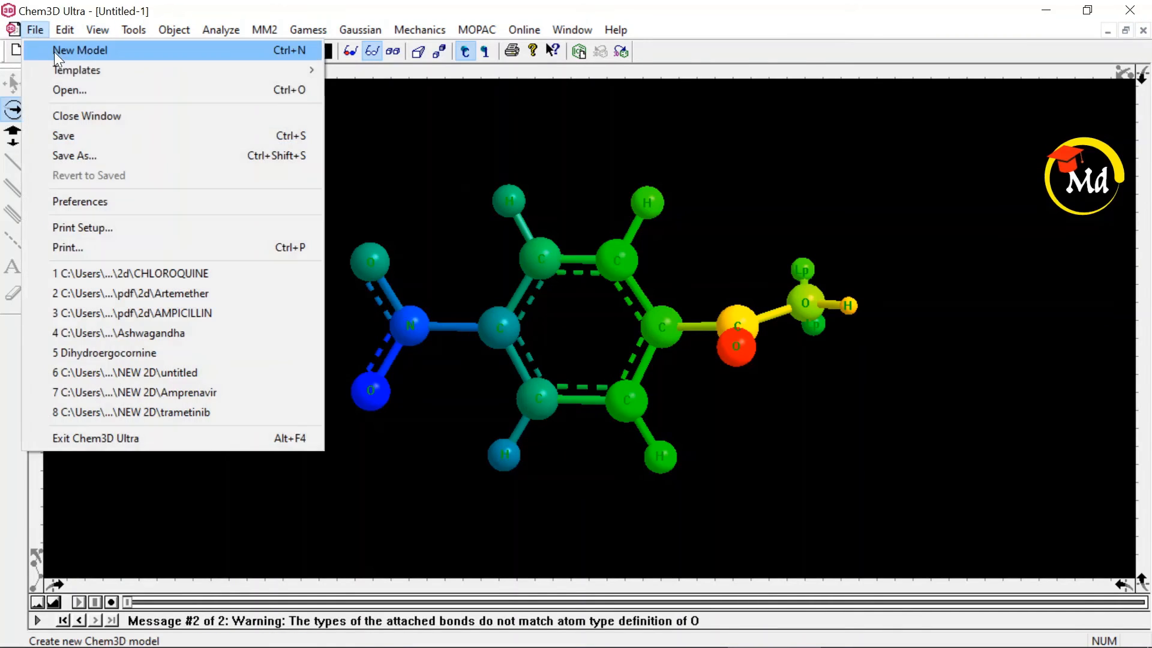
pyautogui.click(66, 49)
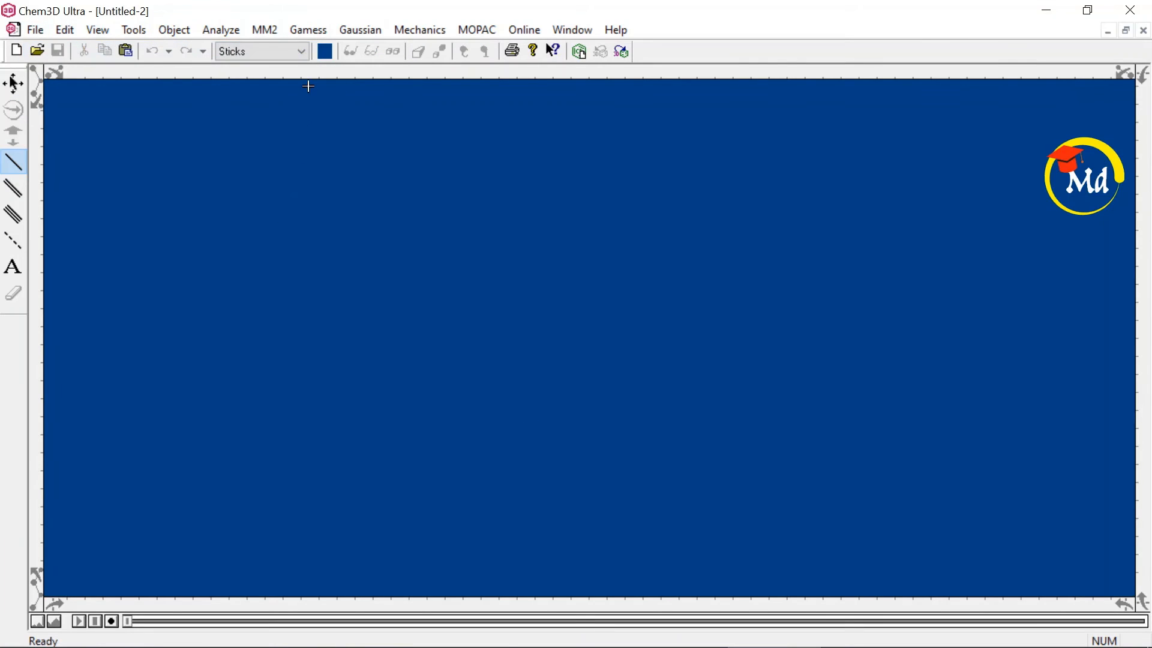
pyautogui.click(328, 55)
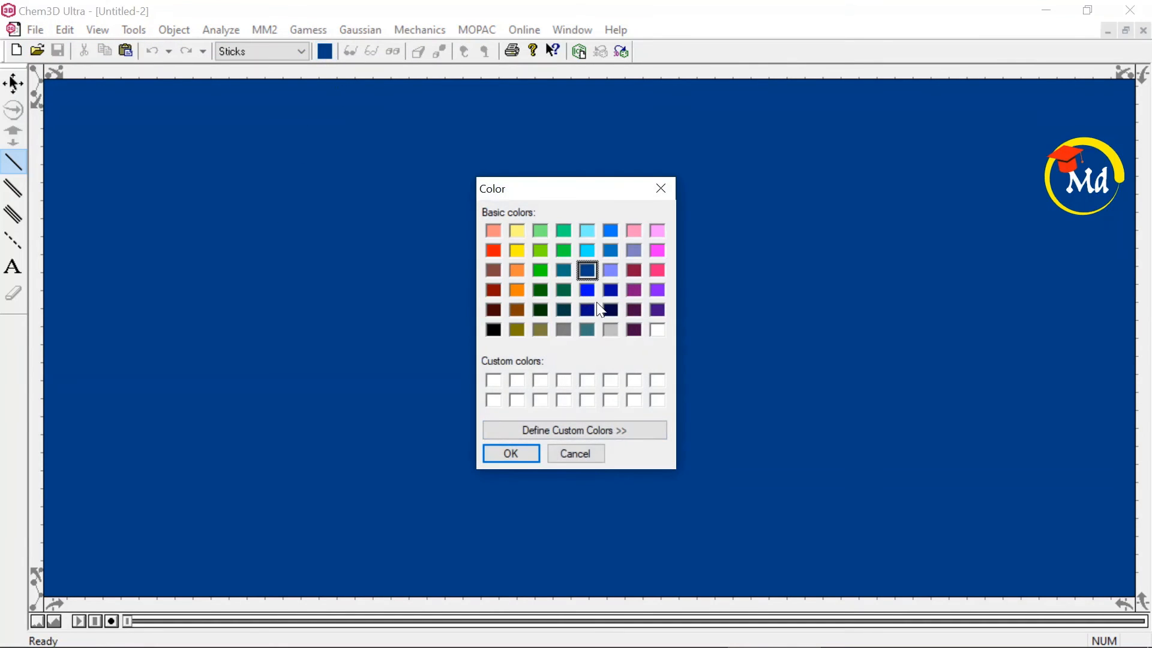
pyautogui.click(609, 312)
pyautogui.click(538, 447)
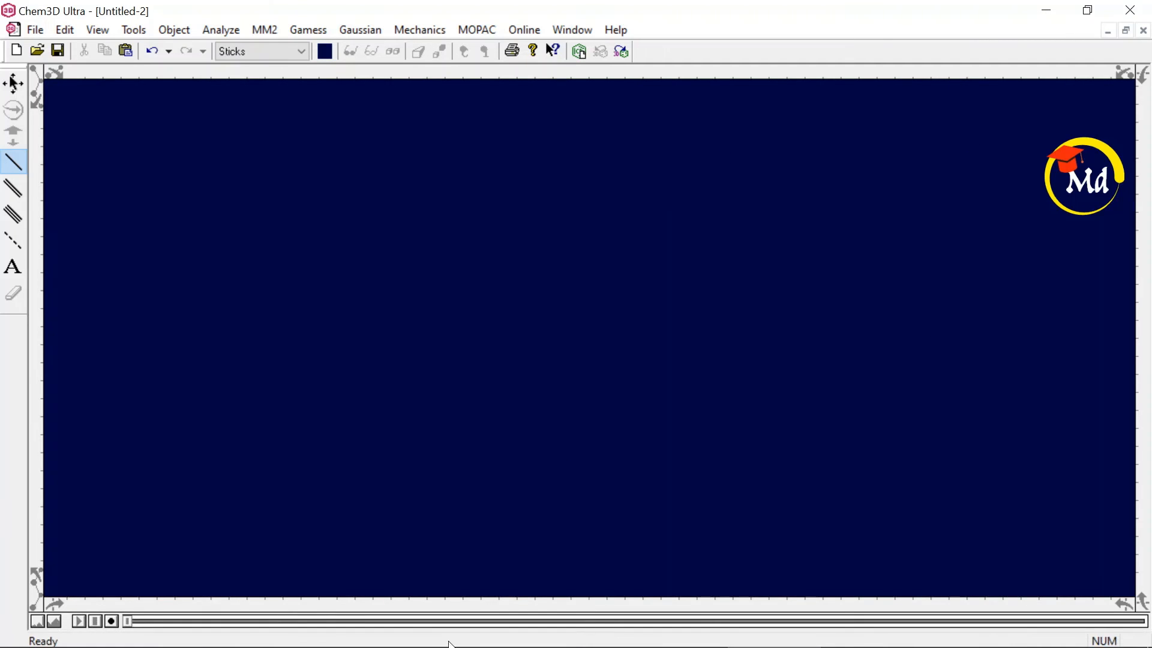
# Switch to ChemDraw Ultra and insert the structure named Nicotine by converting the name to a structure.
pyautogui.click(430, 634)
pyautogui.click(187, 29)
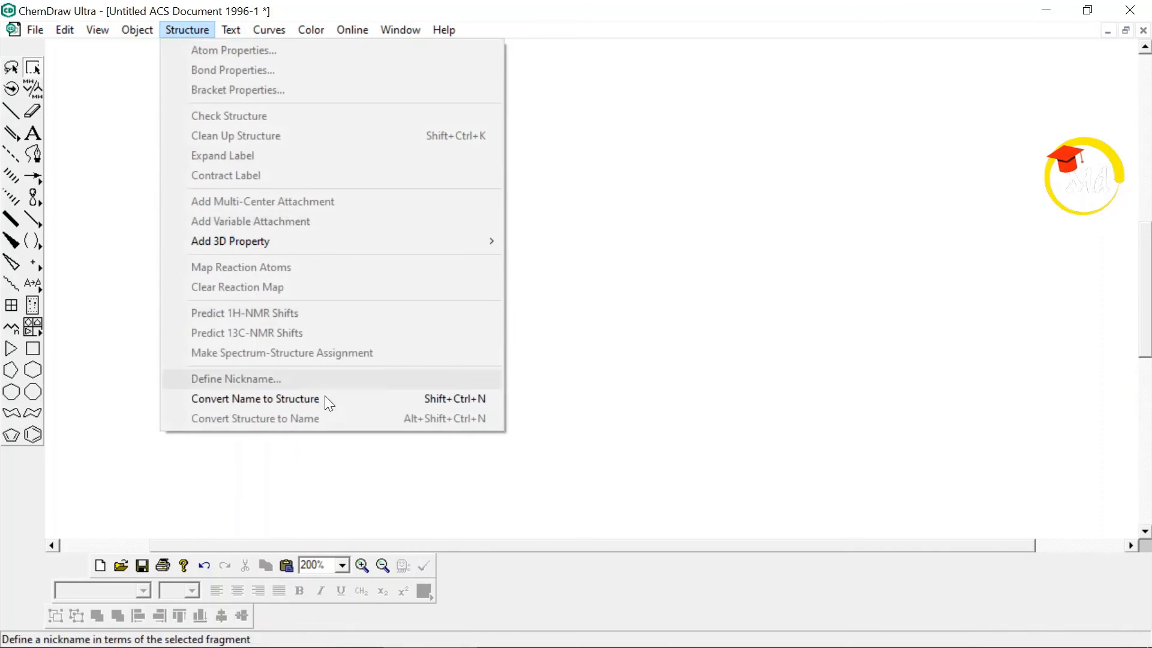
pyautogui.click(310, 398)
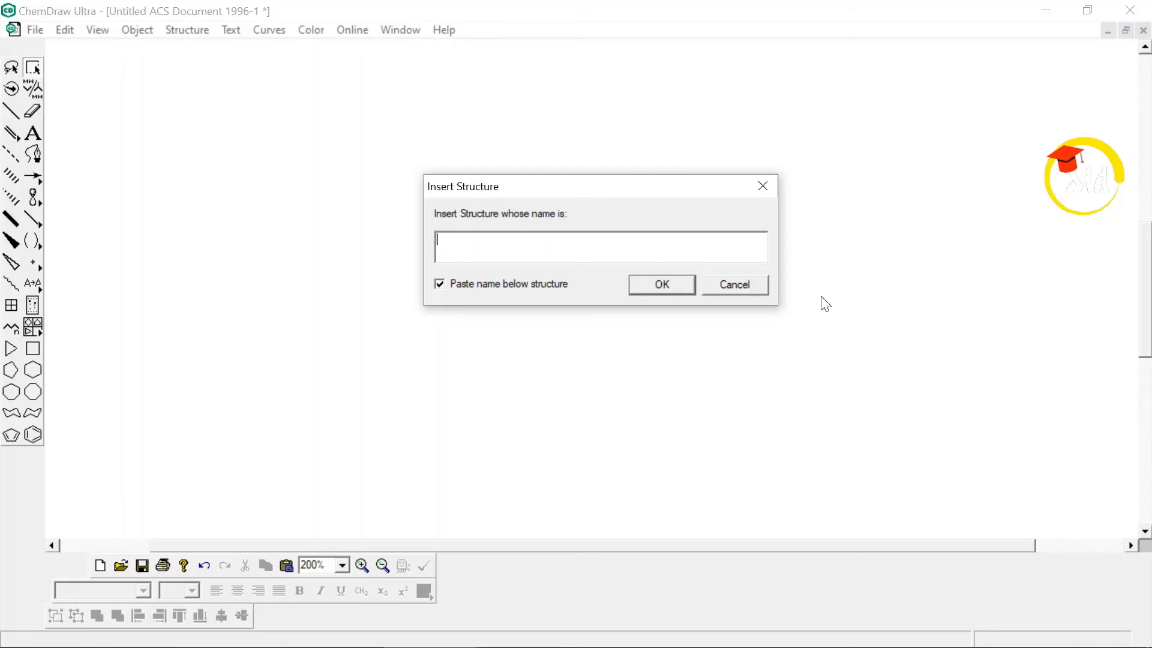
pyautogui.write('Nicotine')
pyautogui.press('Return')
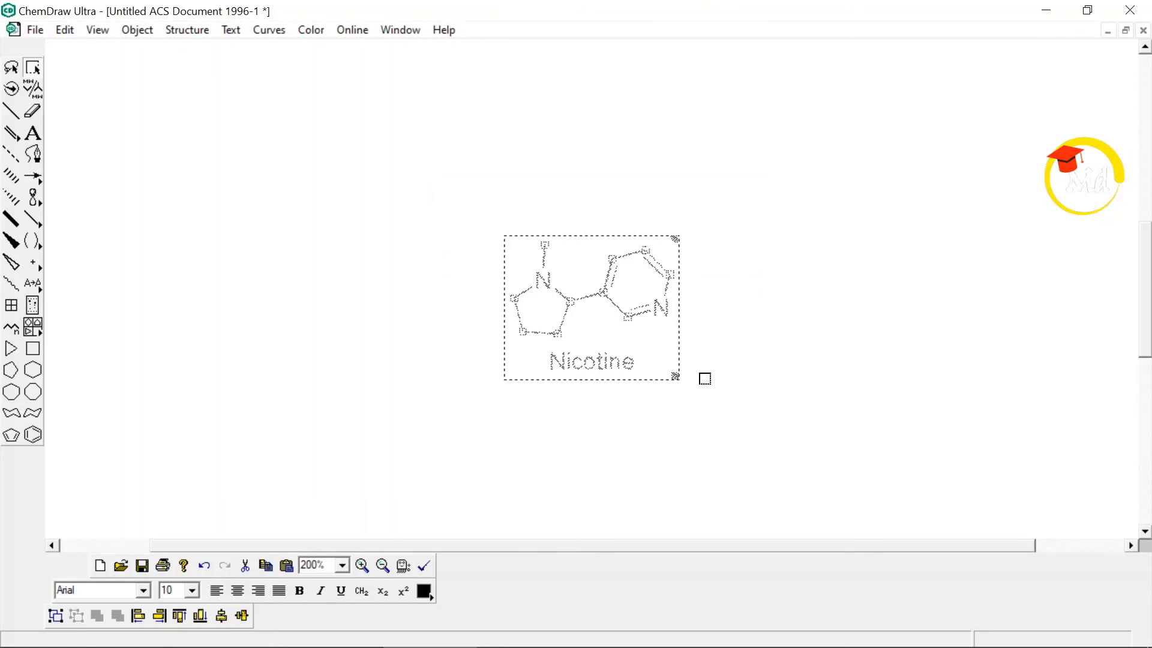
# Select the nicotine drawing, clean up its structure, and copy it.
pyautogui.click(699, 305)
pyautogui.moveTo(449, 203); pyautogui.dragTo(106, 36)
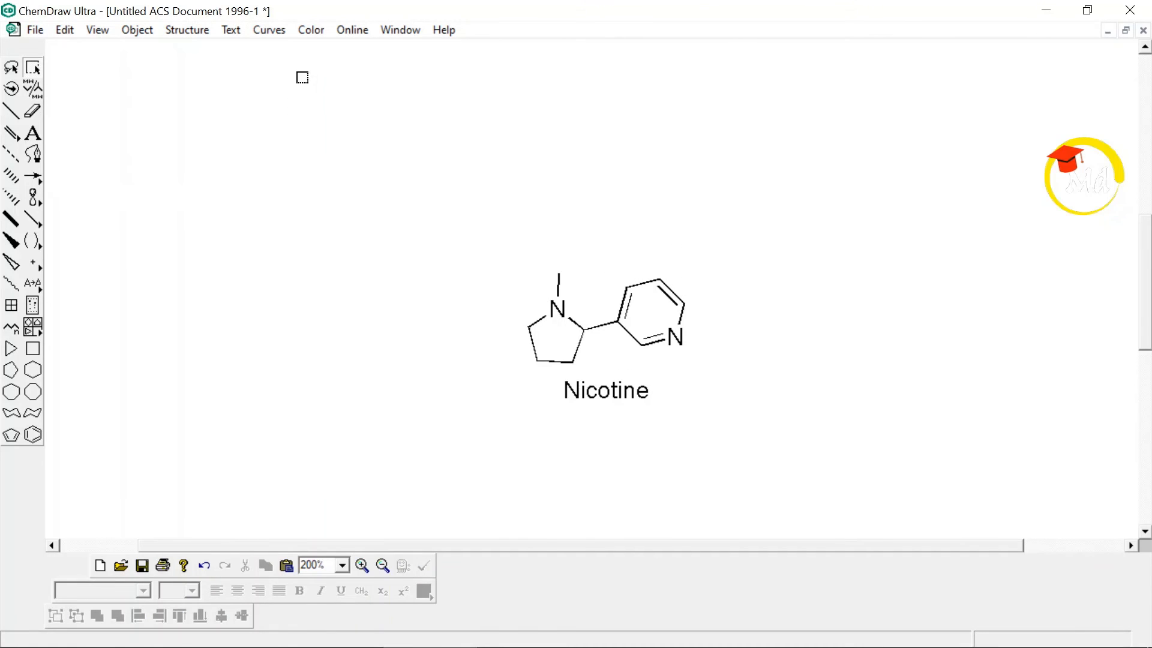
pyautogui.click(33, 68)
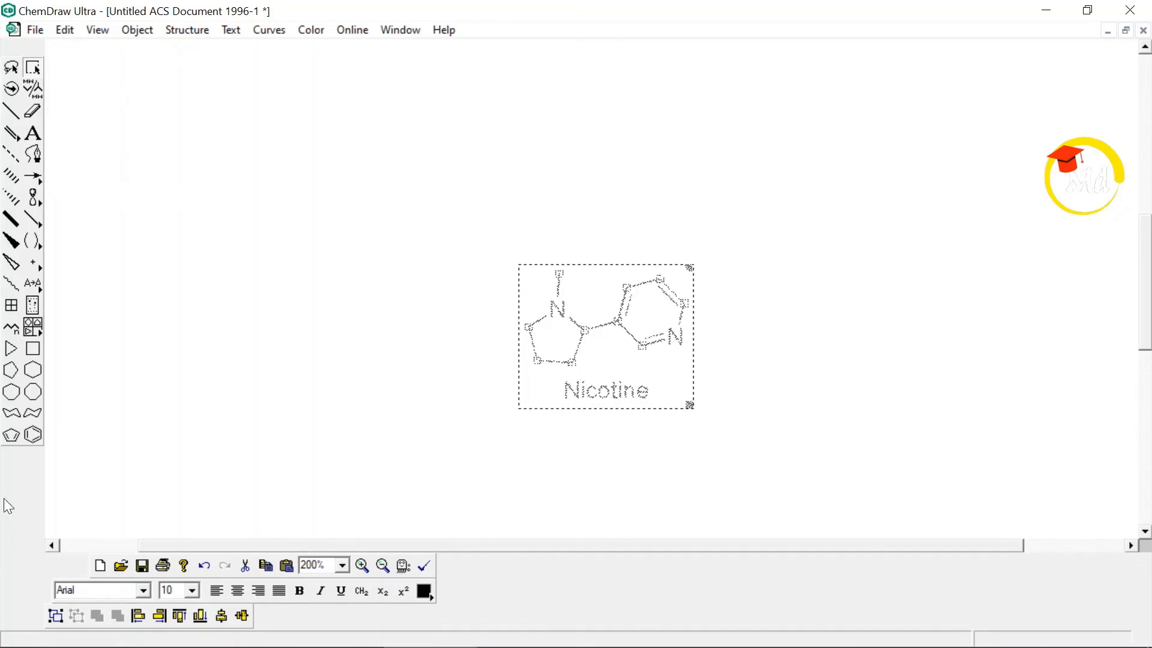
pyautogui.hotkey('ctrl', 'shift', 'k')
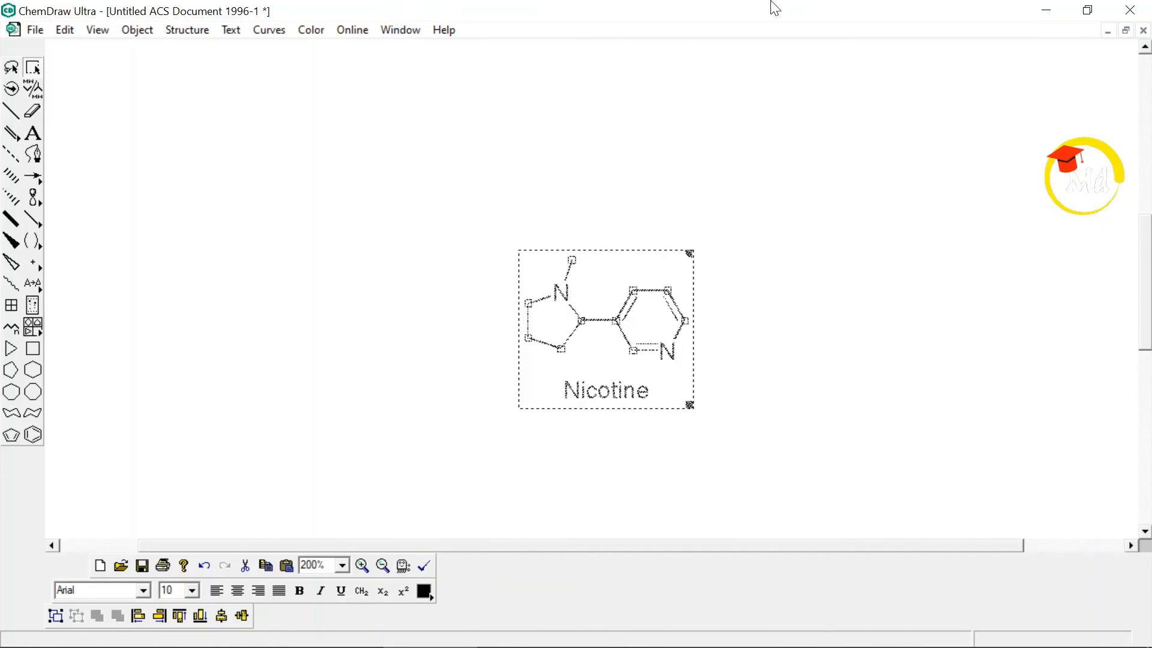
pyautogui.rightClick(601, 339)
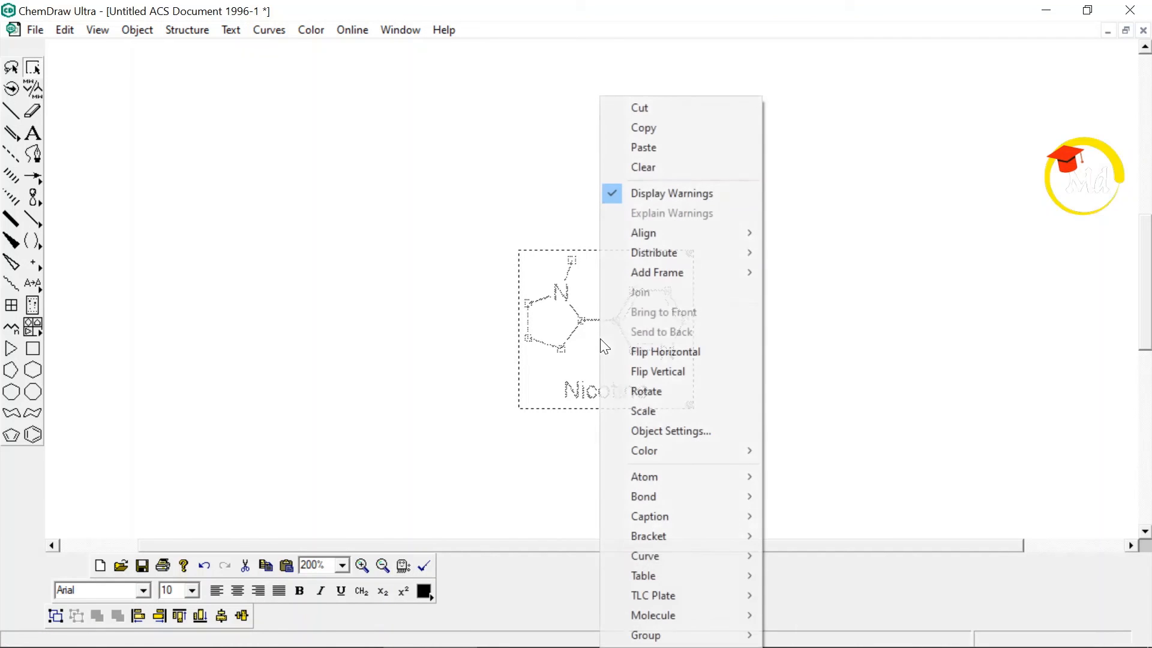
pyautogui.click(654, 126)
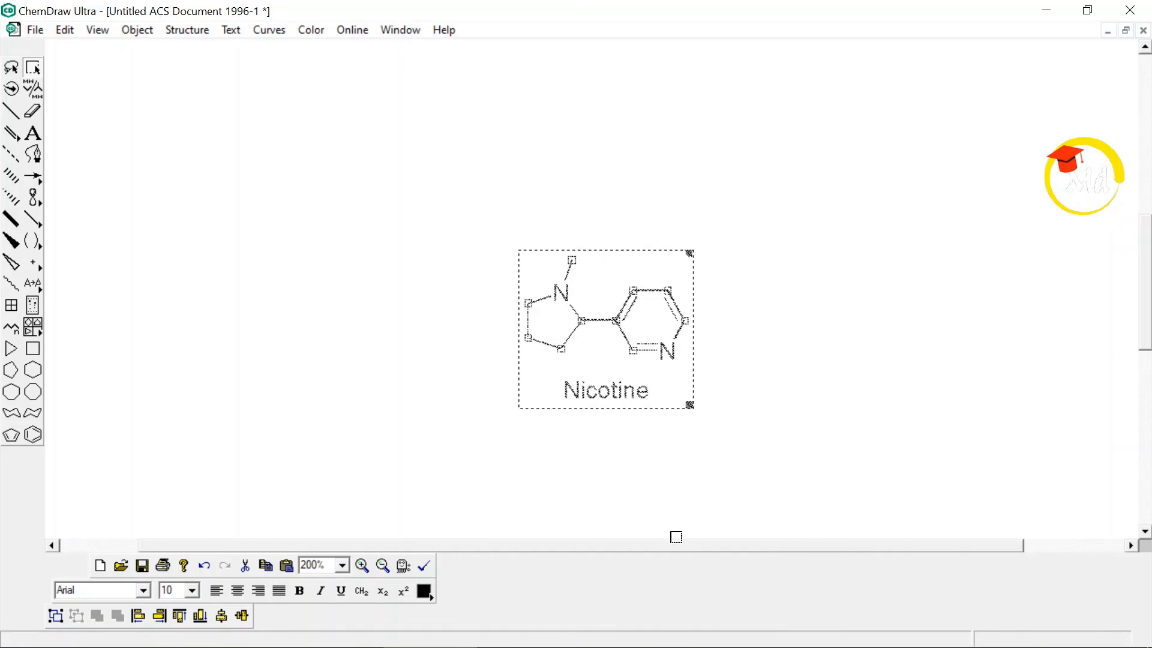
# Switch back to Chem3D Ultra and paste the copied nicotine structure into the empty model.
pyautogui.moveTo(823, 642)
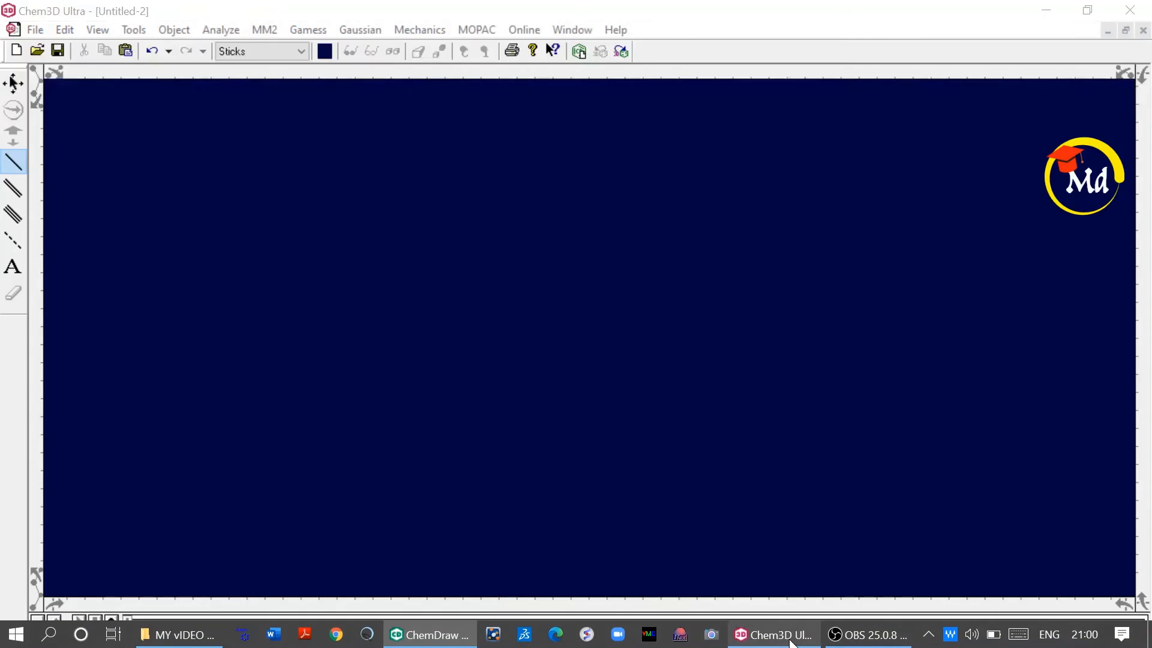
pyautogui.click(771, 635)
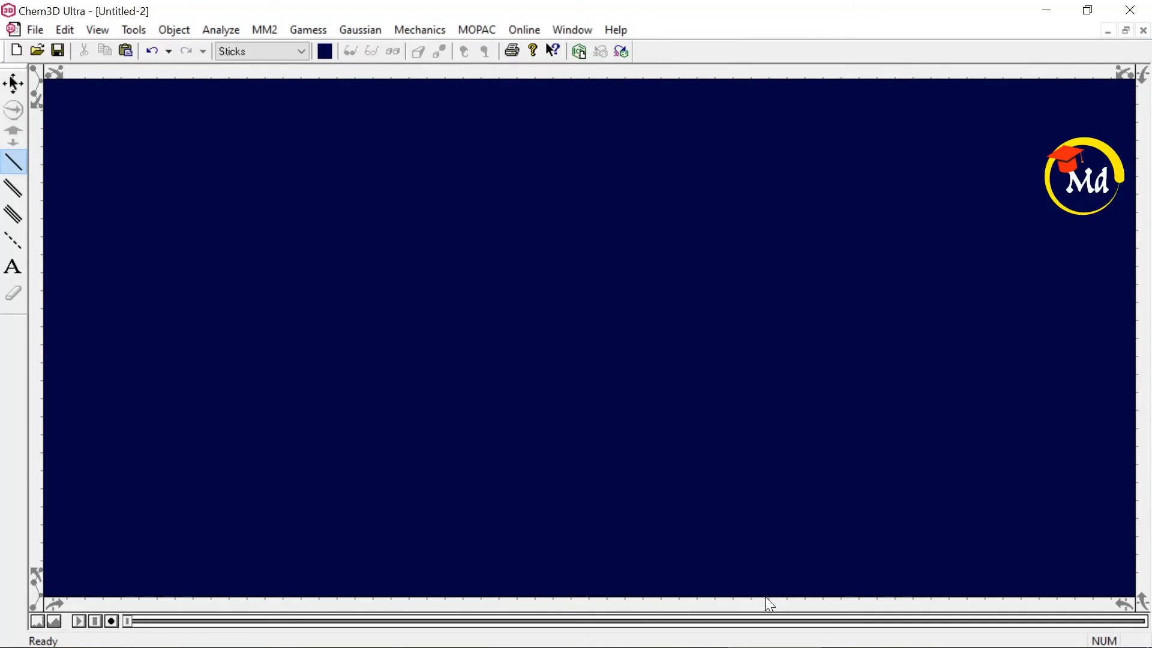
pyautogui.hotkey('ctrl', 'v')
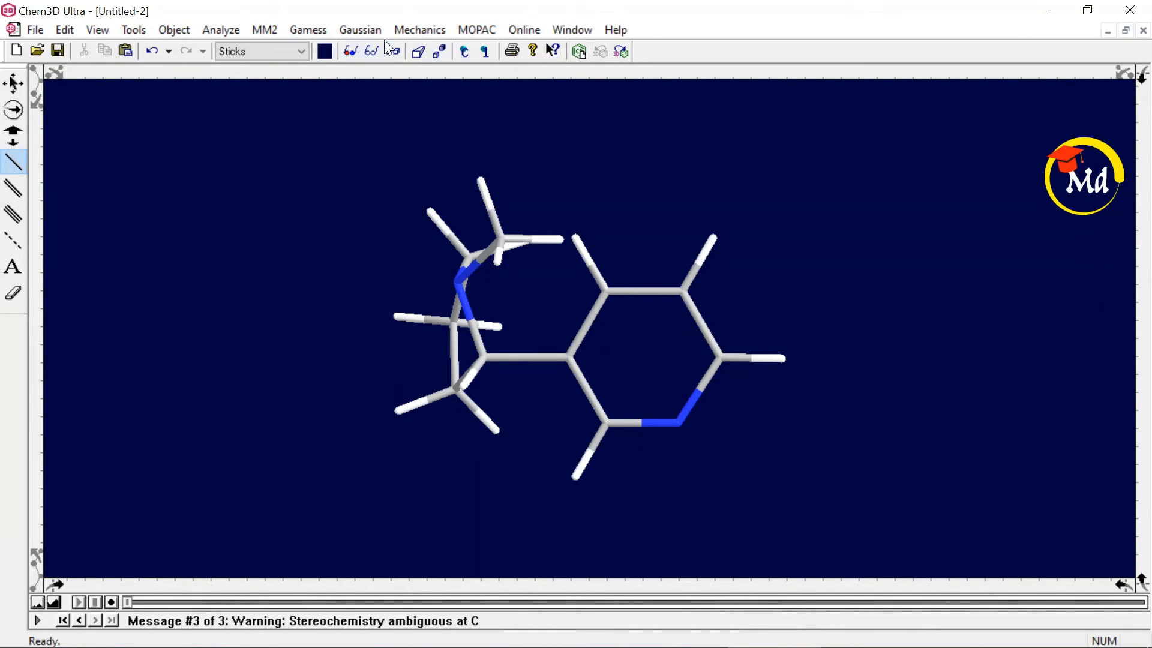
# Show element symbols on the nicotine model and switch it to the depth-colored view, trying Ball & Stick before choosing Cylindrical Bonds.
pyautogui.click(466, 56)
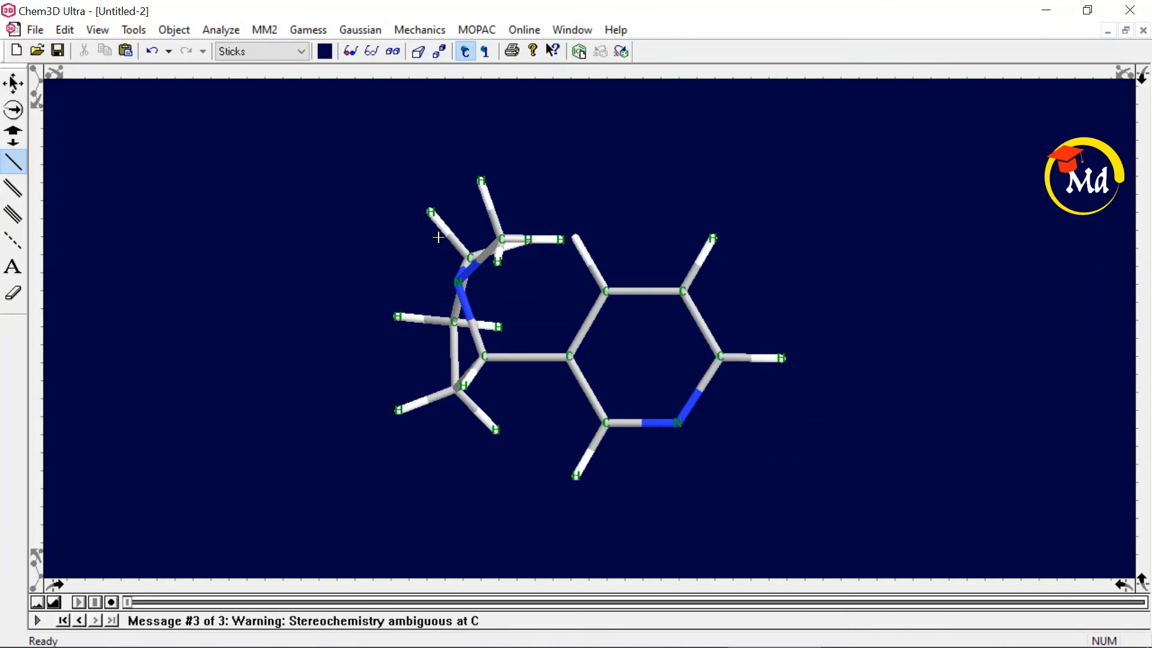
pyautogui.click(373, 50)
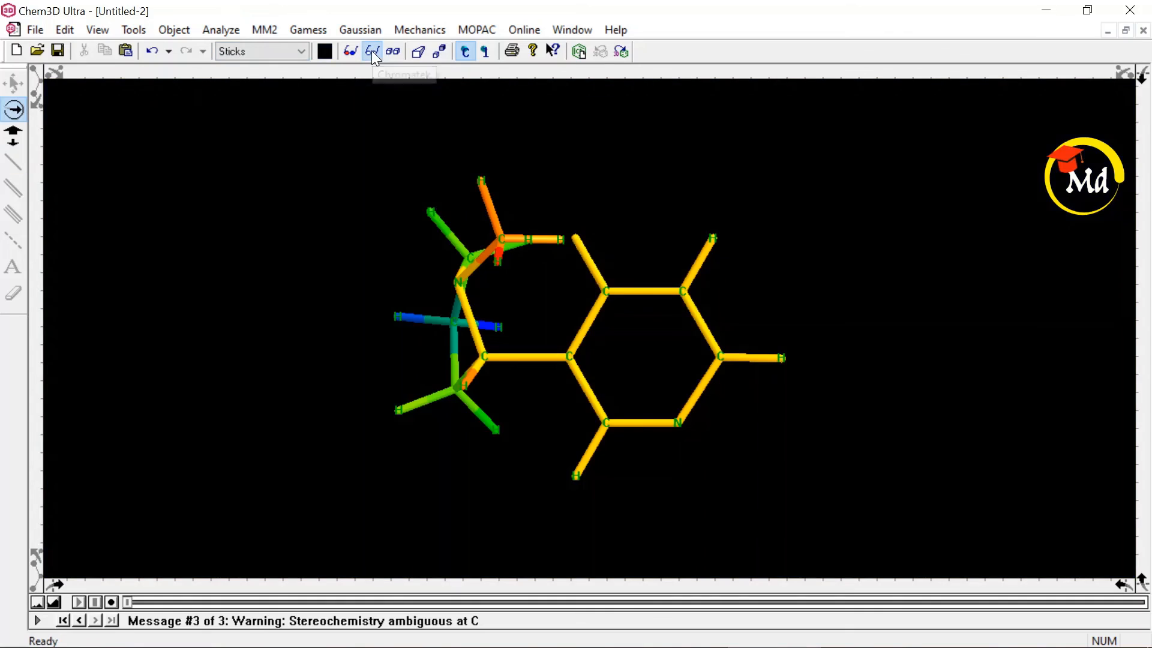
pyautogui.click(297, 56)
pyautogui.click(282, 91)
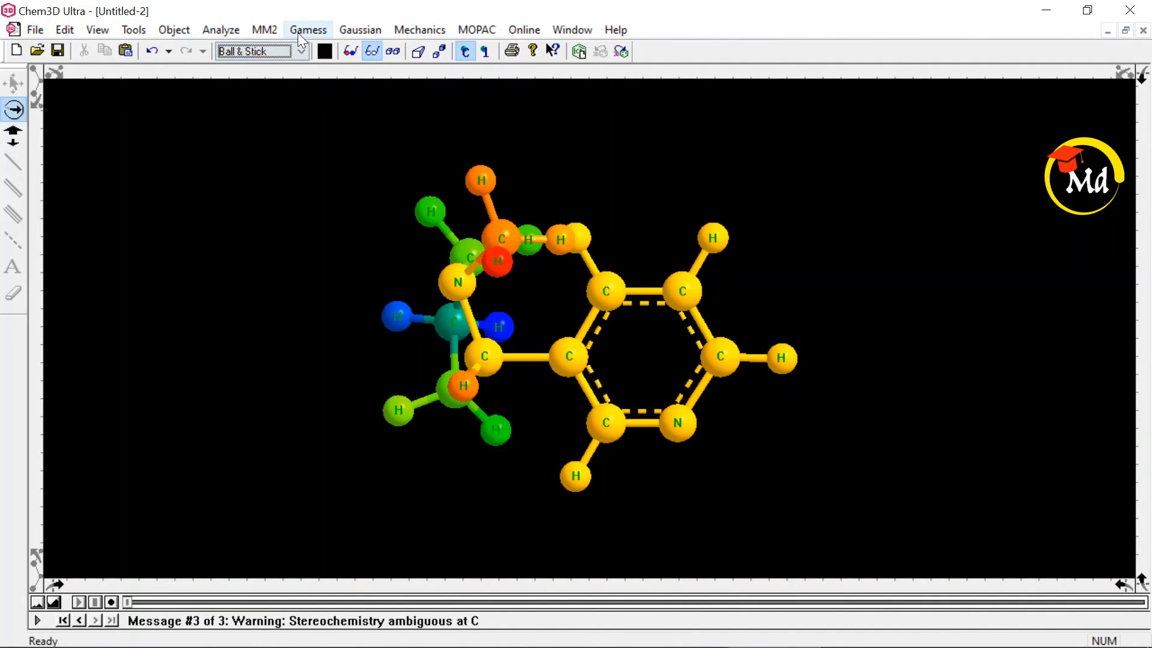
pyautogui.click(297, 52)
pyautogui.click(280, 103)
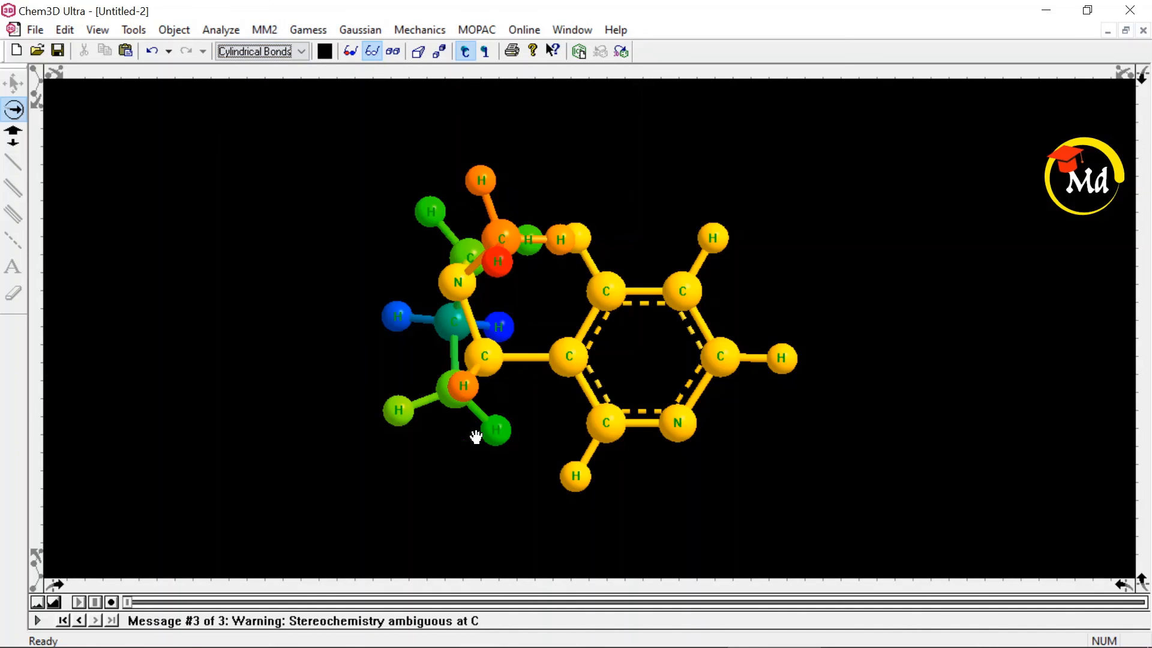
# Rotate the nicotine model about several axes to view it from different sides, and inspect a carbon–hydrogen bond's length and order.
pyautogui.moveTo(971, 232); pyautogui.dragTo(188, 294)
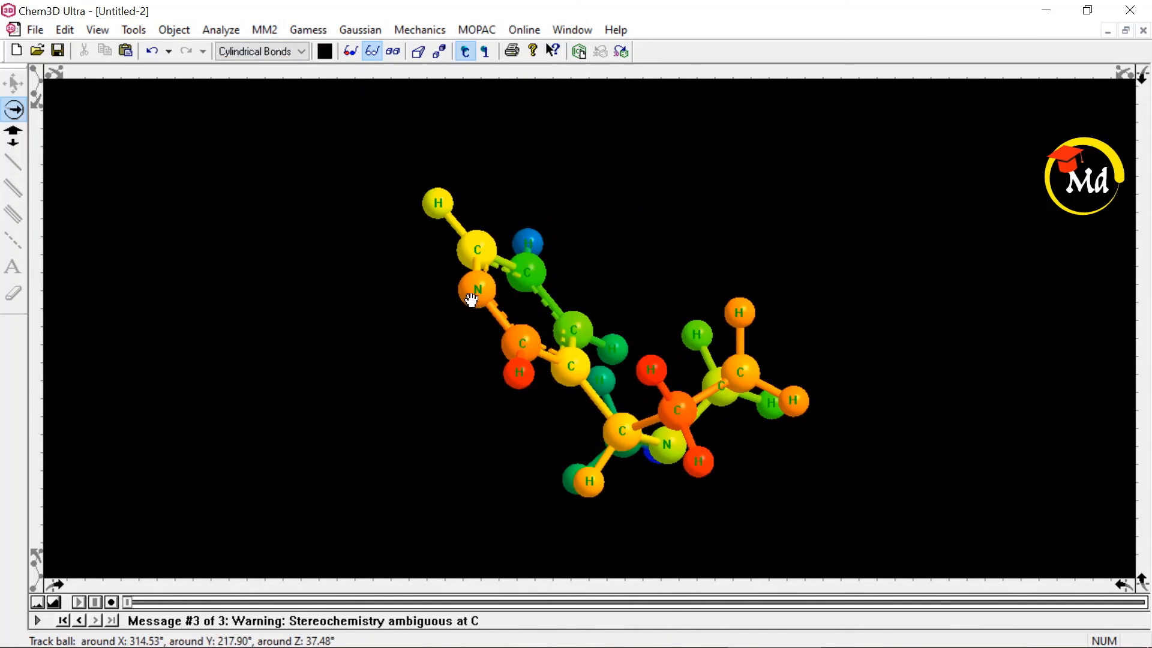
pyautogui.moveTo(631, 267); pyautogui.dragTo(227, 277)
pyautogui.moveTo(650, 399); pyautogui.dragTo(1038, 468)
pyautogui.moveTo(640, 183); pyautogui.dragTo(782, 328)
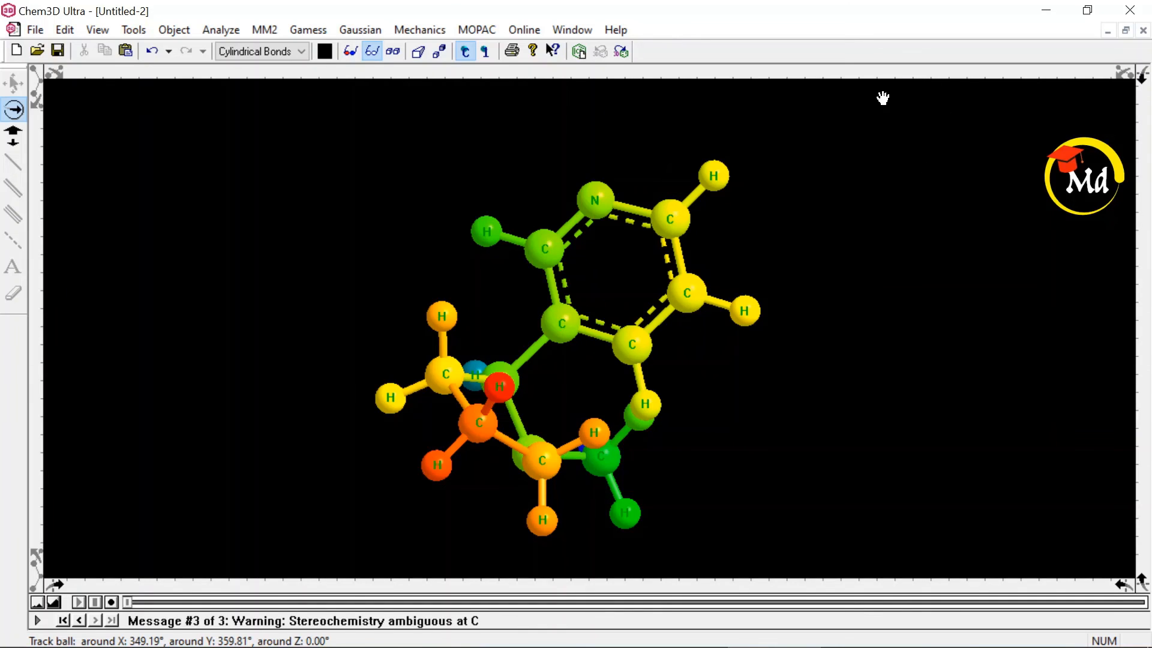
pyautogui.moveTo(409, 393)
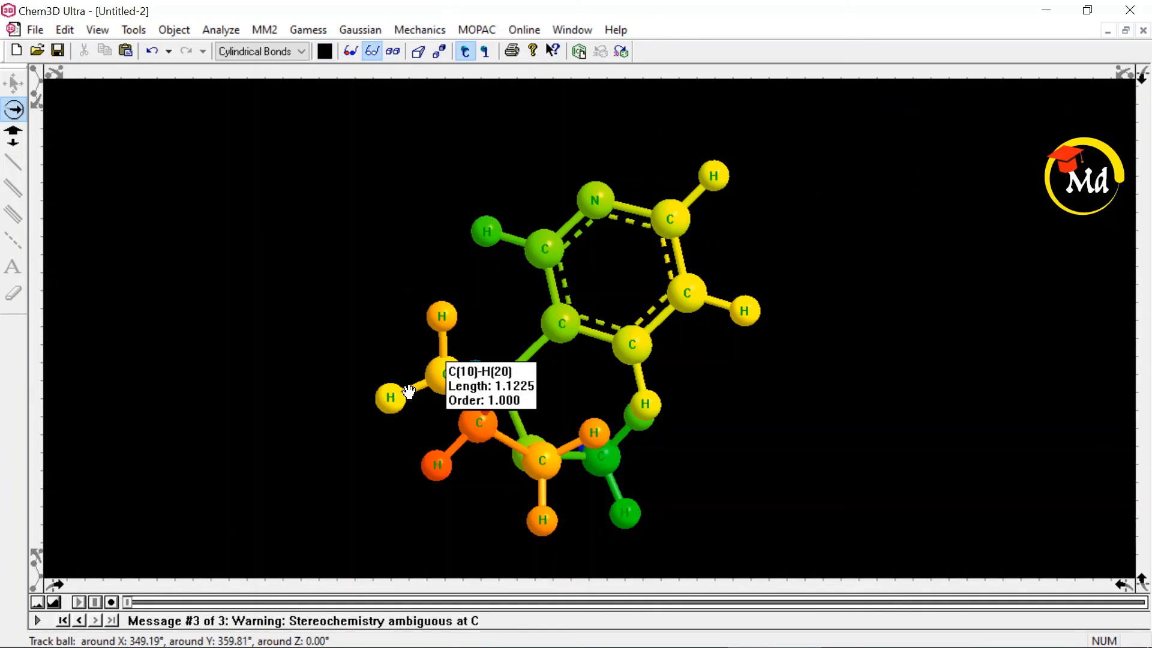